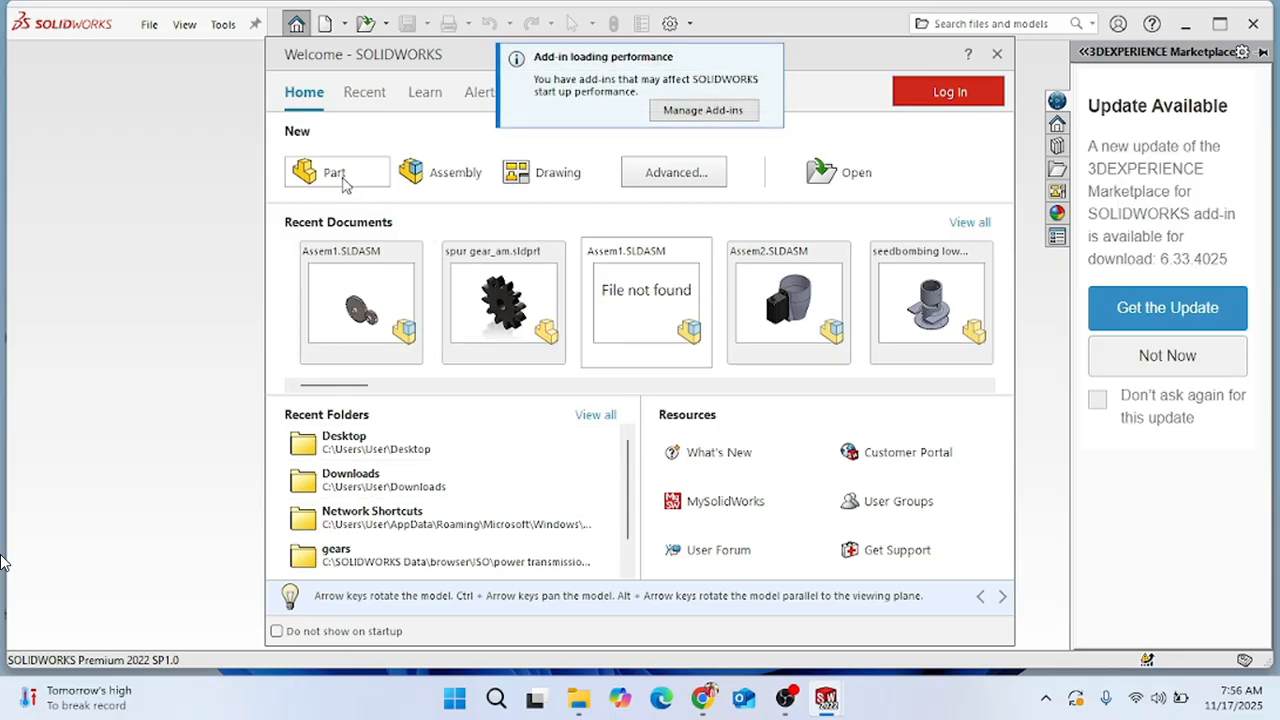
# Create a new assembly document and cancel inserting a first component.
pyautogui.click(445, 174)
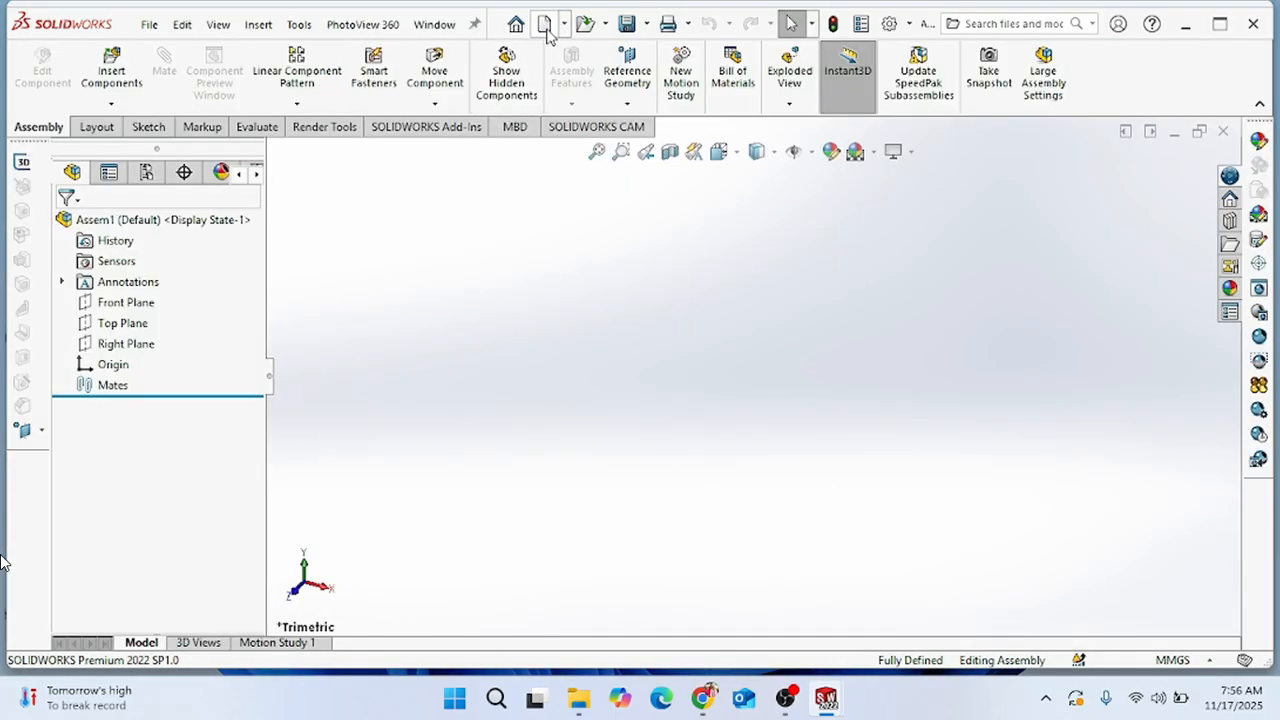
pyautogui.click(545, 26)
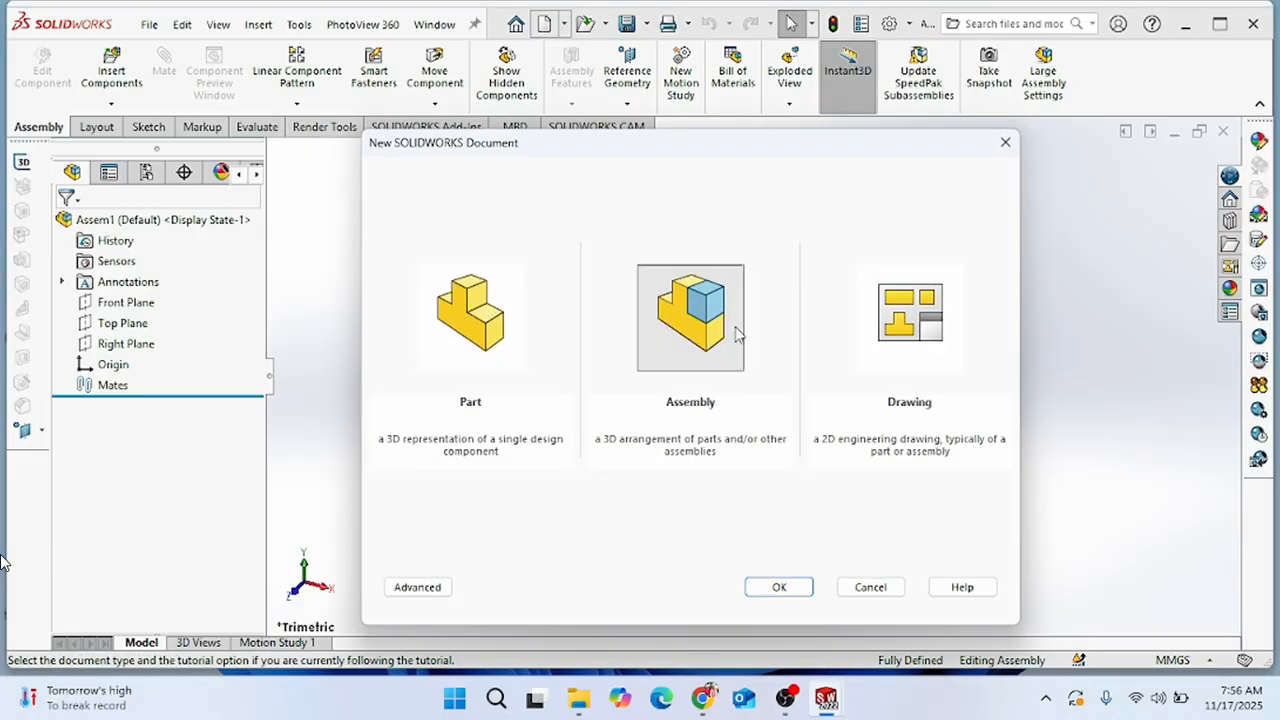
pyautogui.click(755, 592)
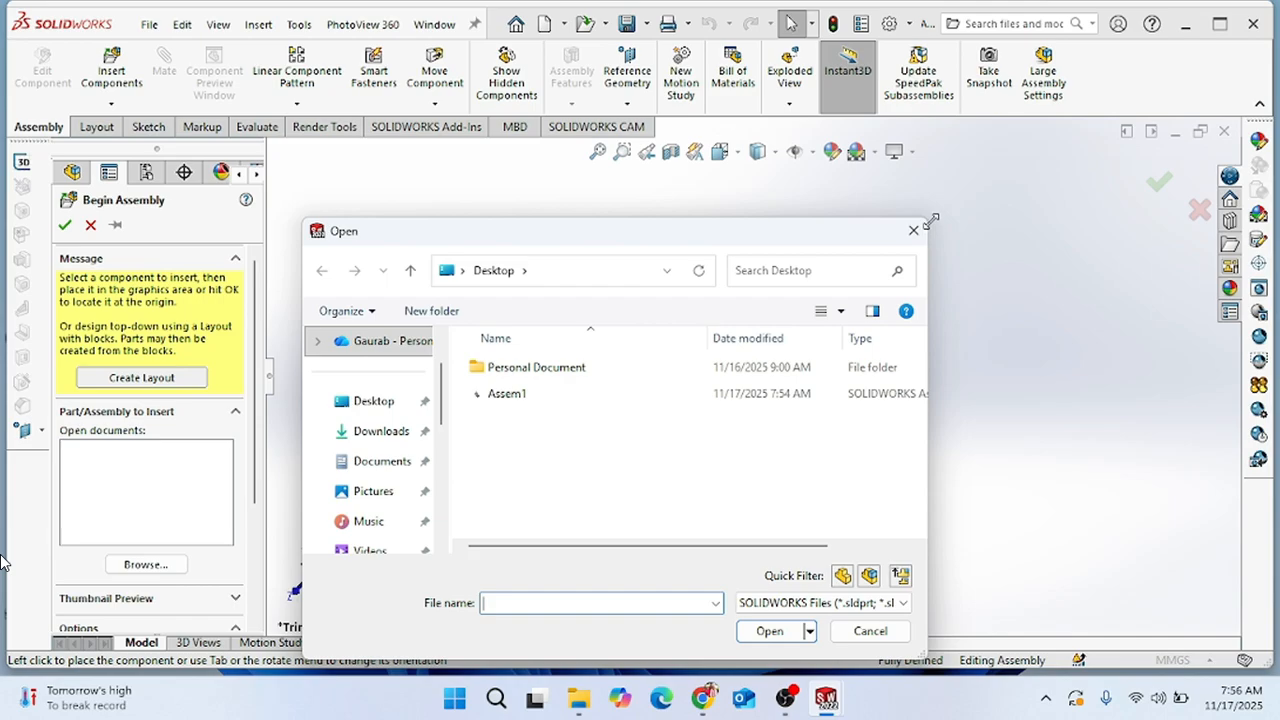
pyautogui.click(913, 230)
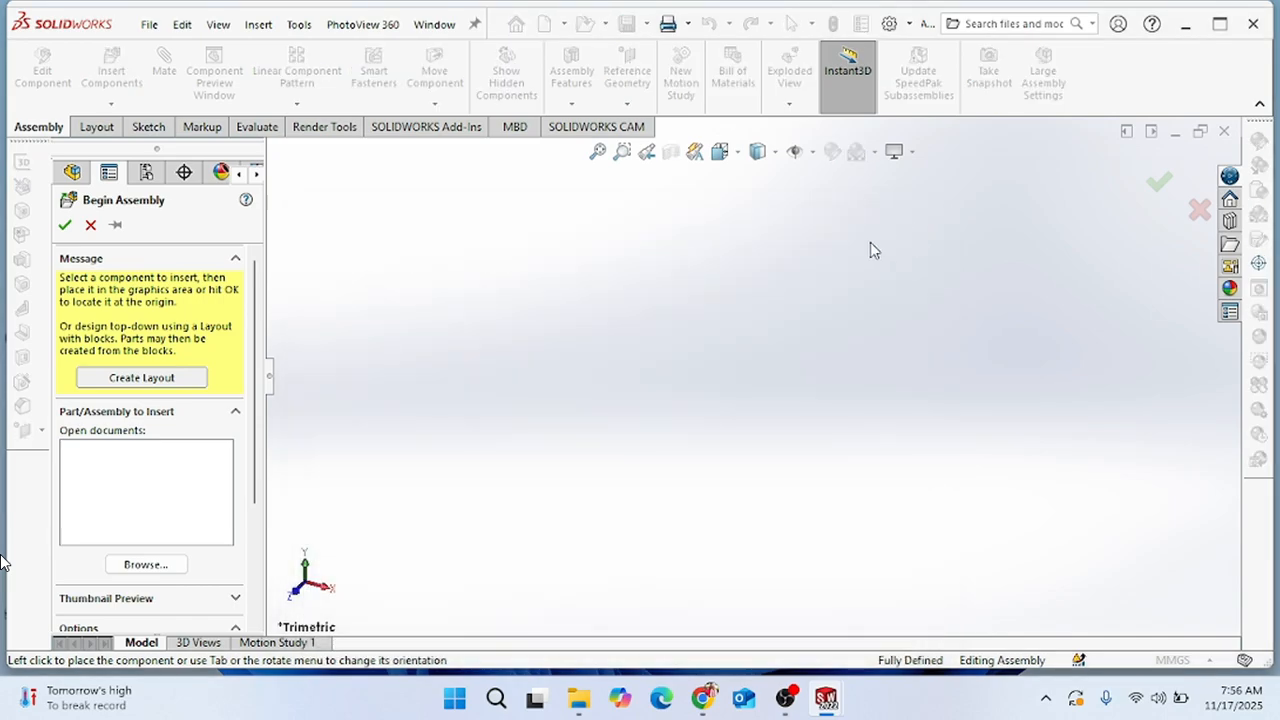
pyautogui.click(90, 225)
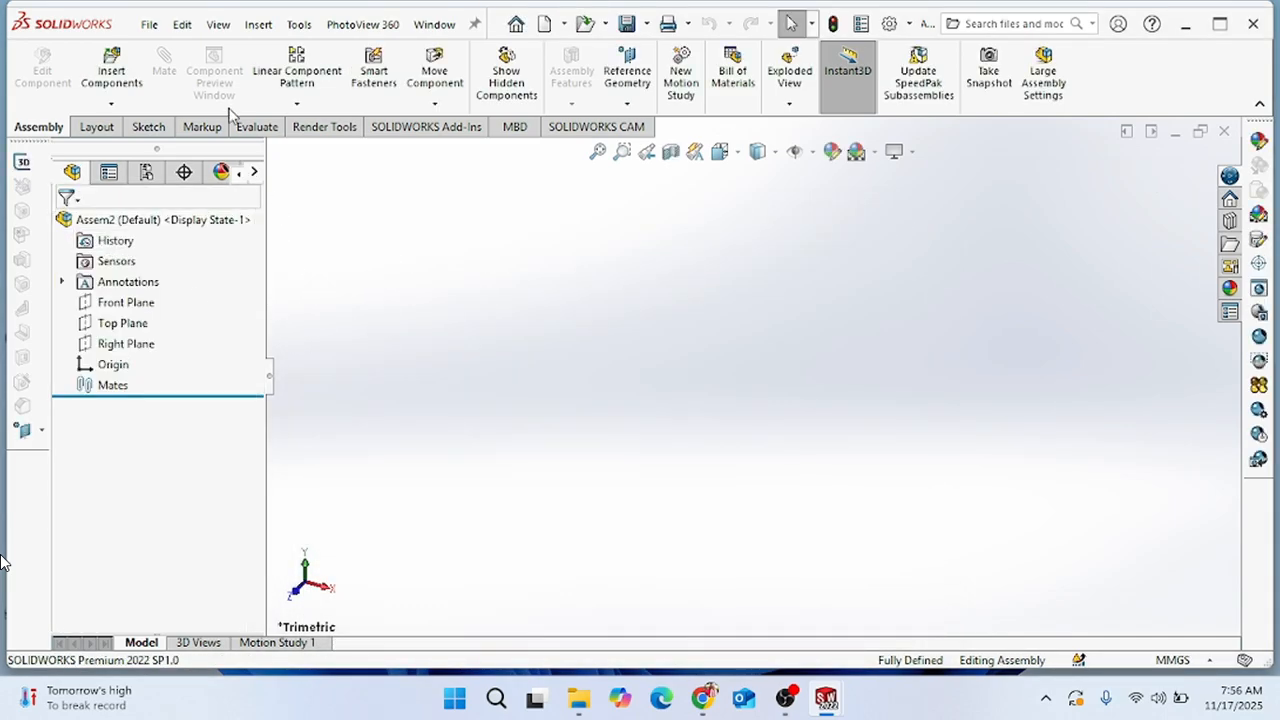
# Start a new sketch on the assembly's Top Plane.
pyautogui.click(150, 130)
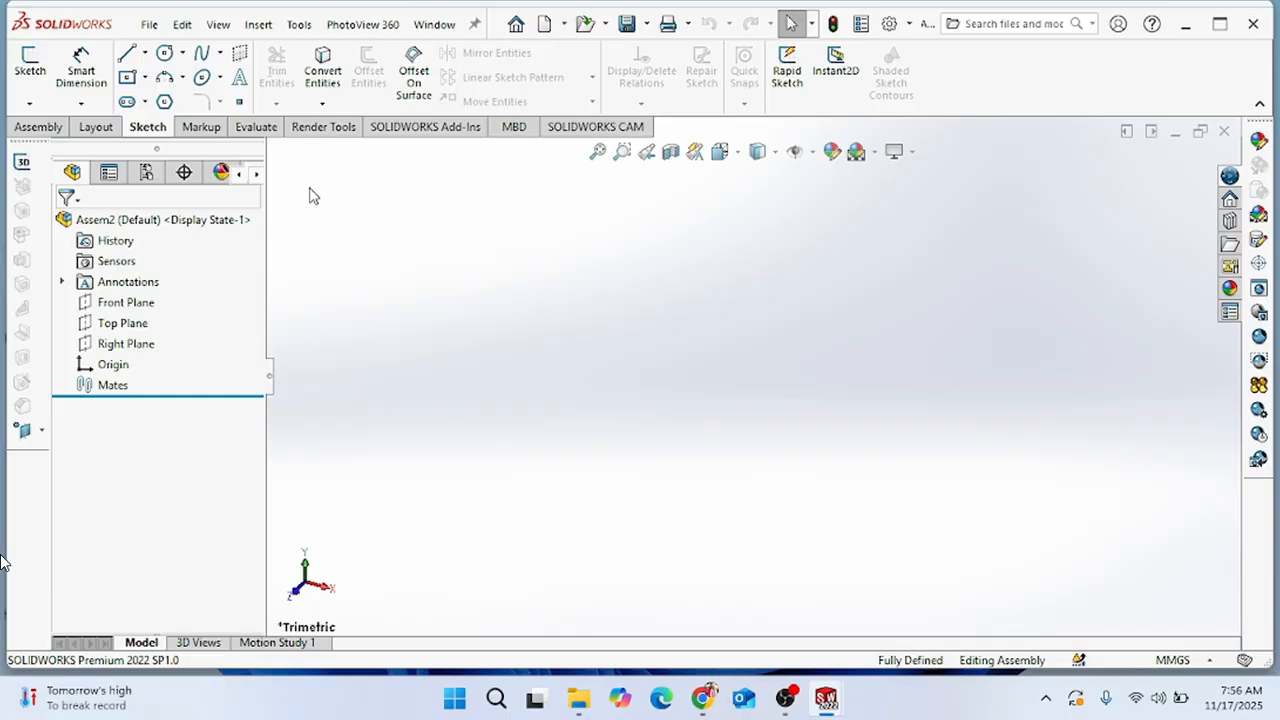
pyautogui.click(110, 308)
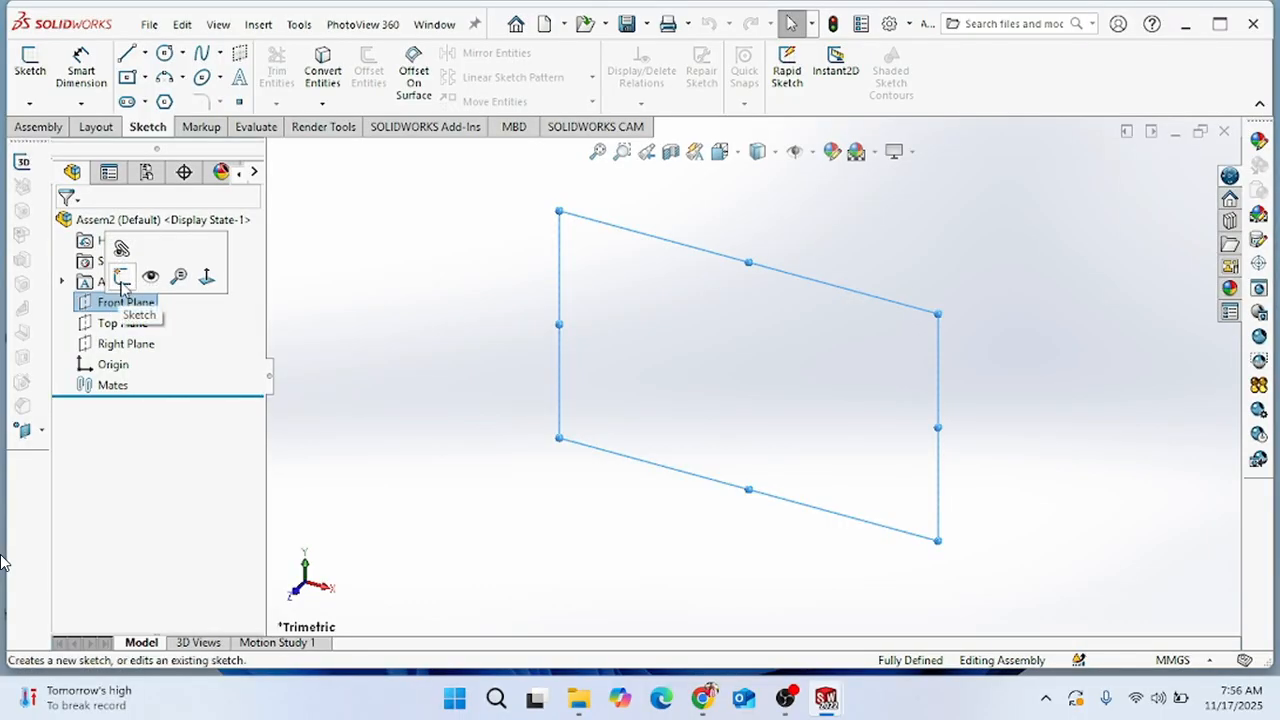
pyautogui.click(120, 322)
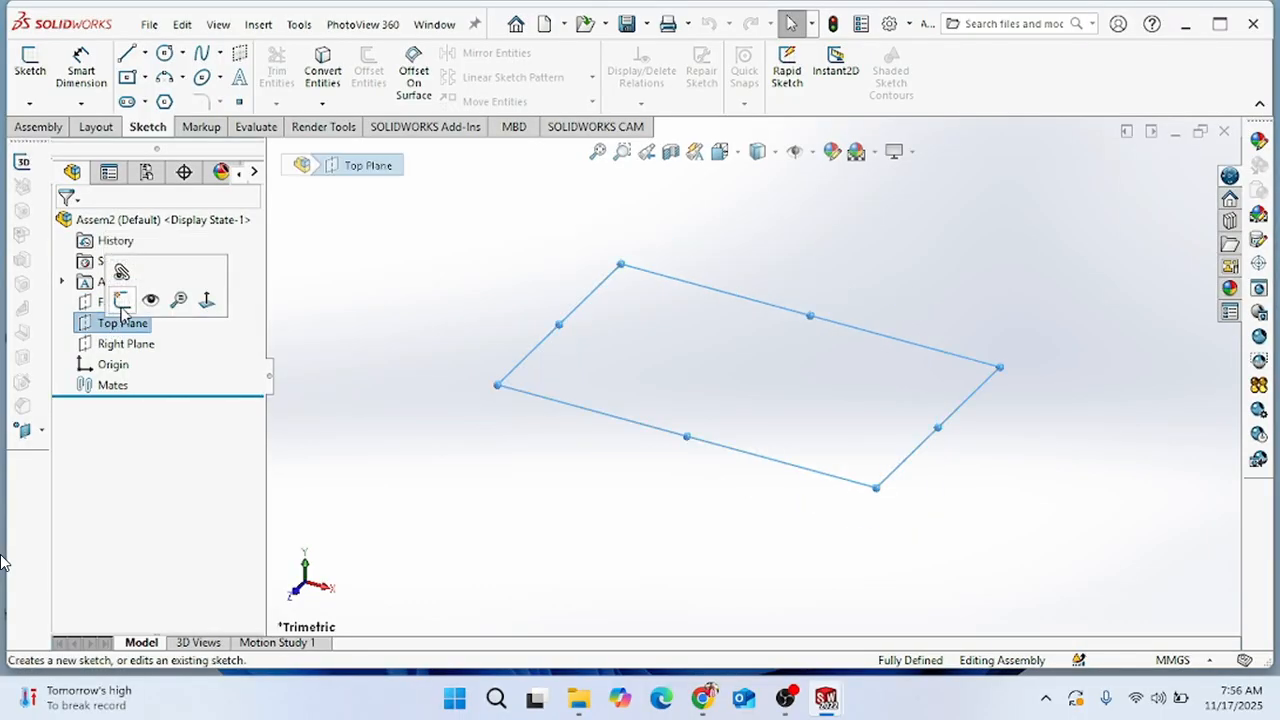
pyautogui.click(121, 300)
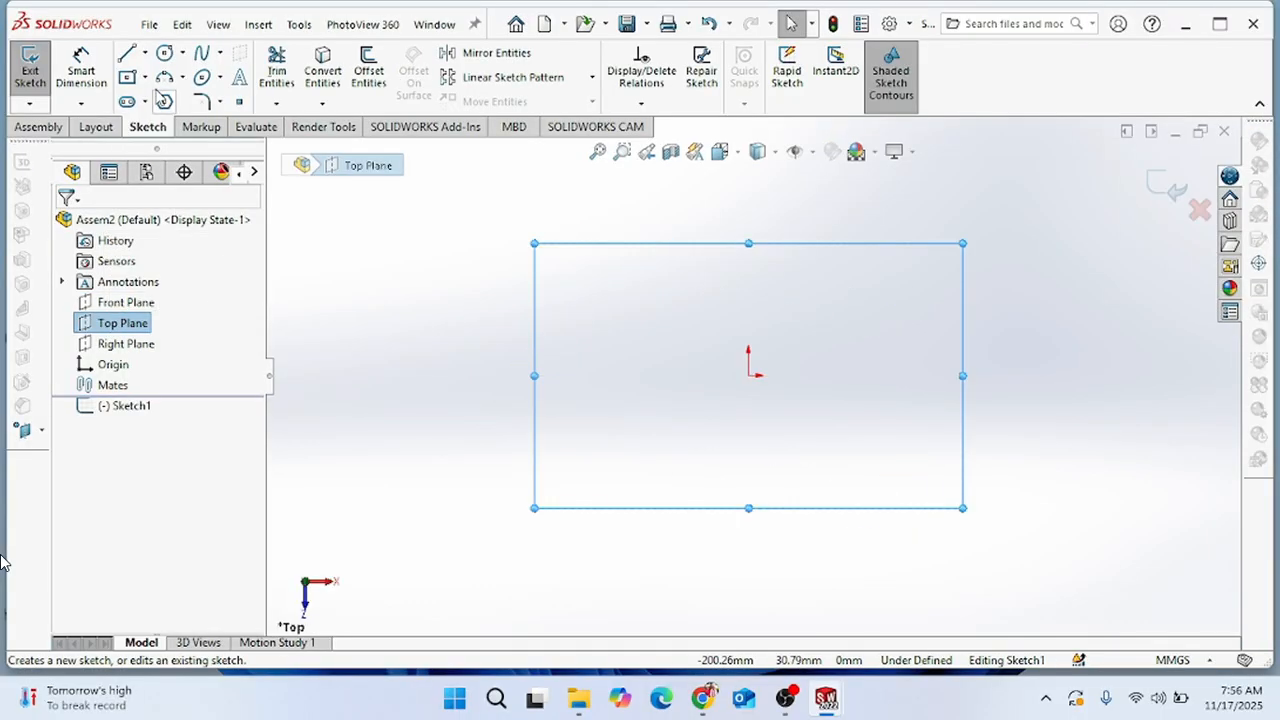
# Sketch a vertical centerline on the right side of the origin, extending both above and below it.
pyautogui.click(145, 53)
pyautogui.click(168, 97)
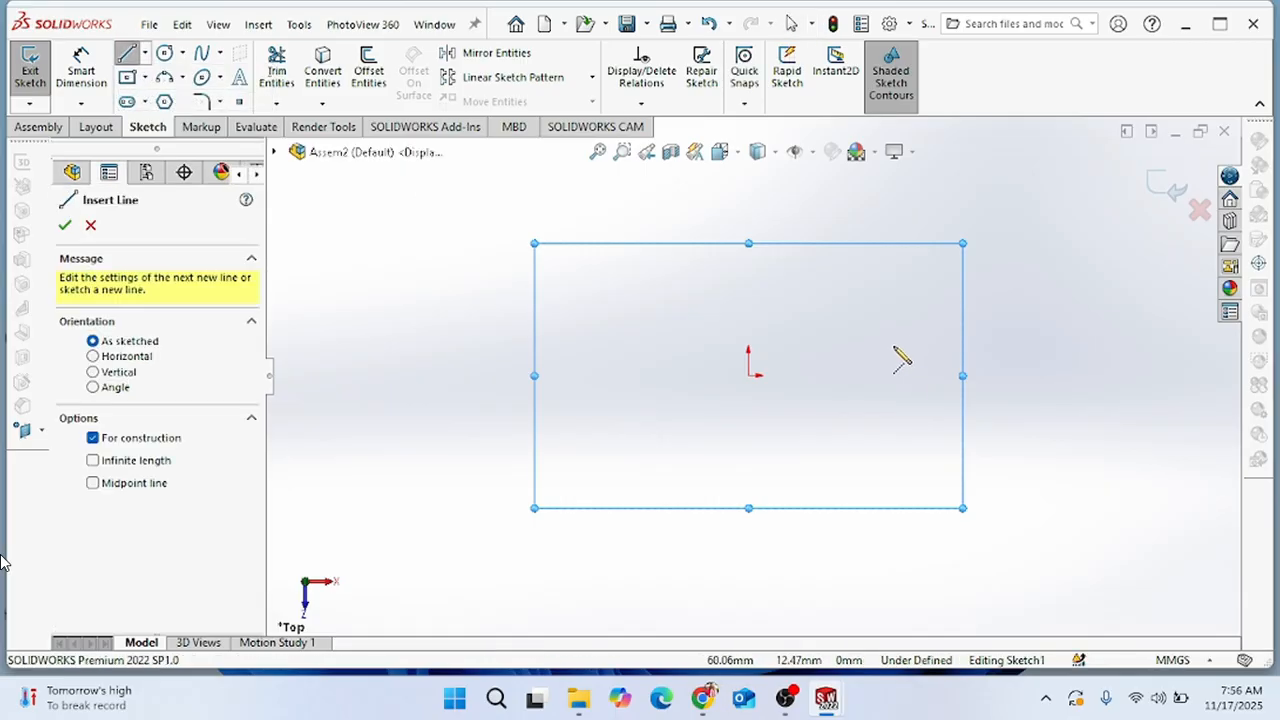
pyautogui.click(914, 260)
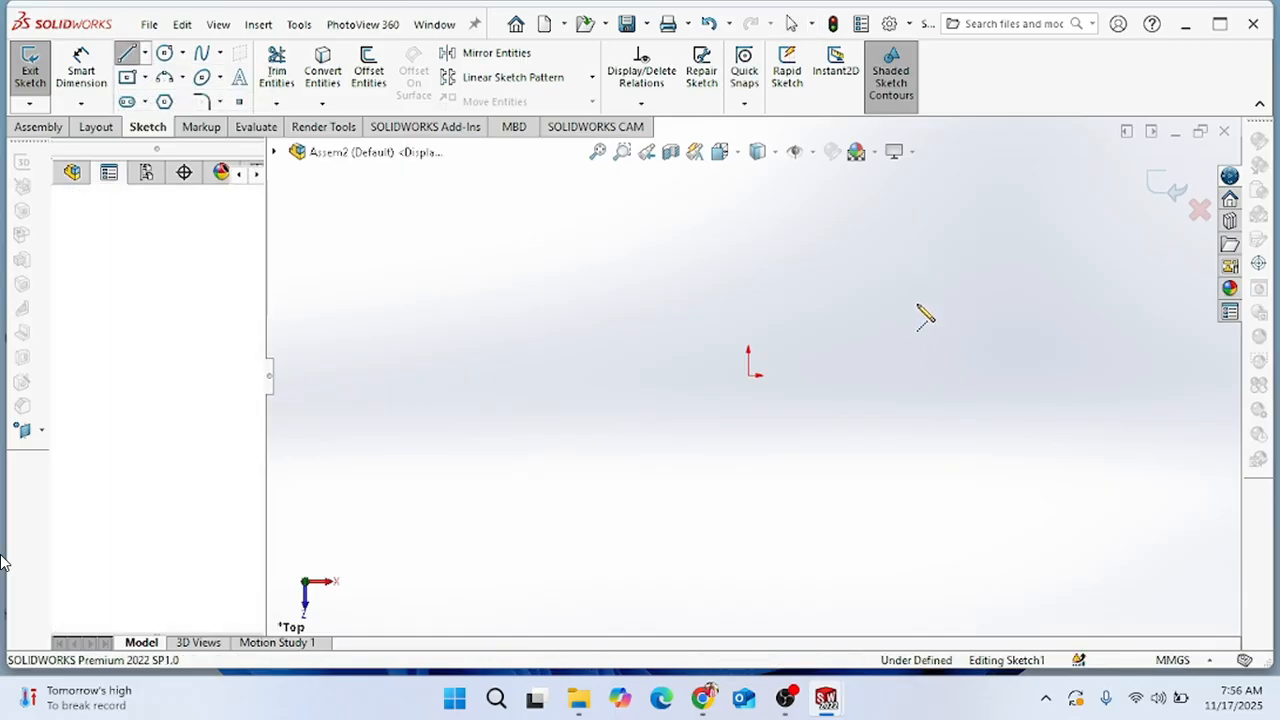
pyautogui.click(914, 478)
pyautogui.rightClick(916, 484)
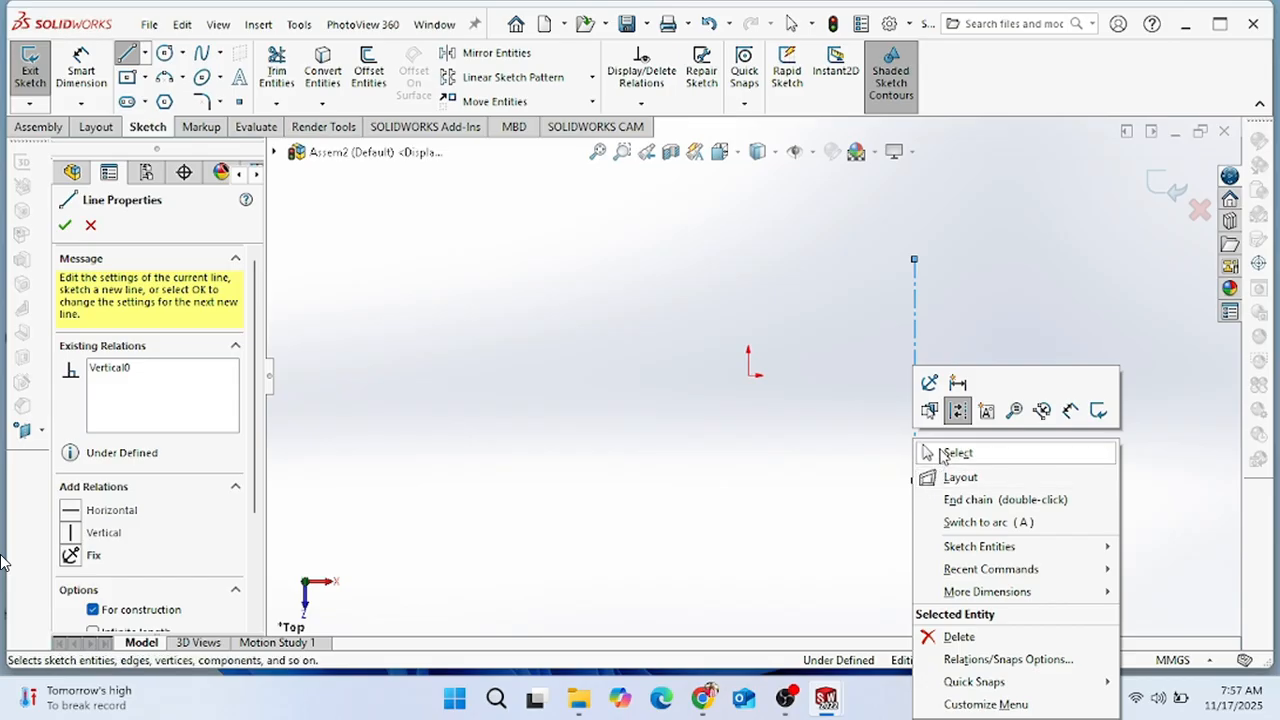
pyautogui.click(944, 454)
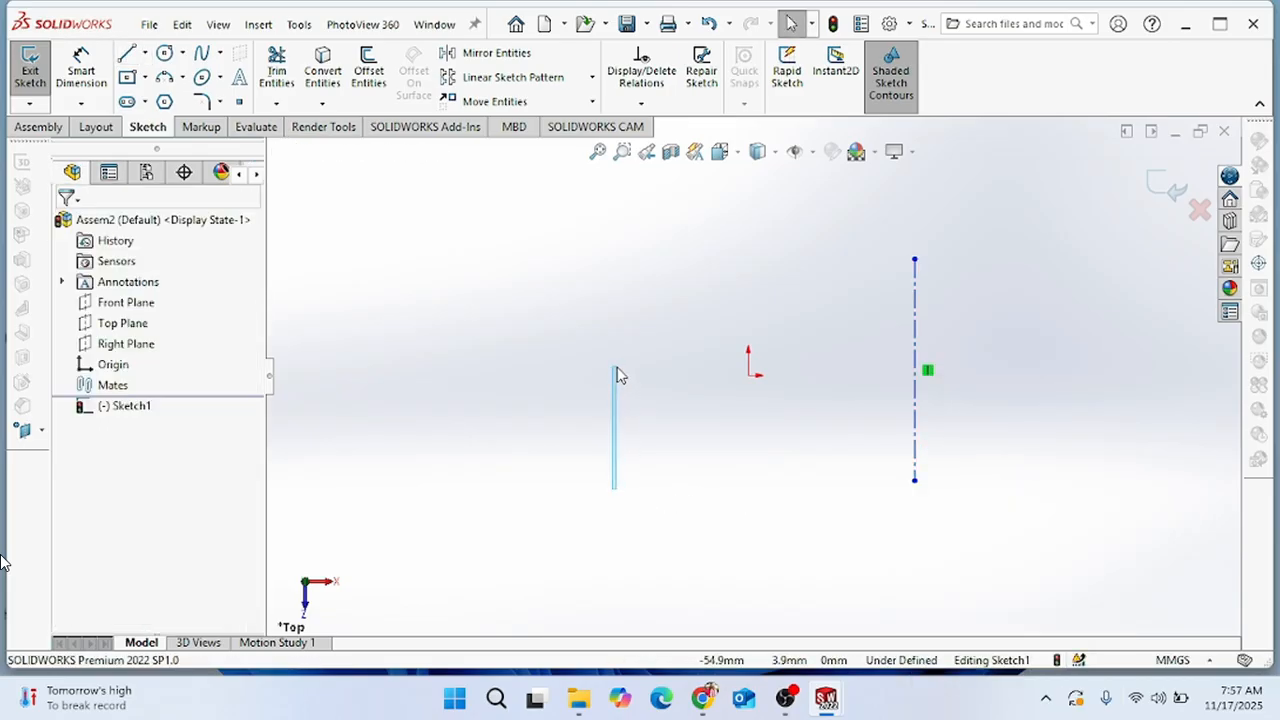
# Sketch a vertical line about 92 mm long left of the origin, level with the centerline, and convert it to construction geometry.
pyautogui.moveTo(618, 465); pyautogui.dragTo(557, 429, button='right')
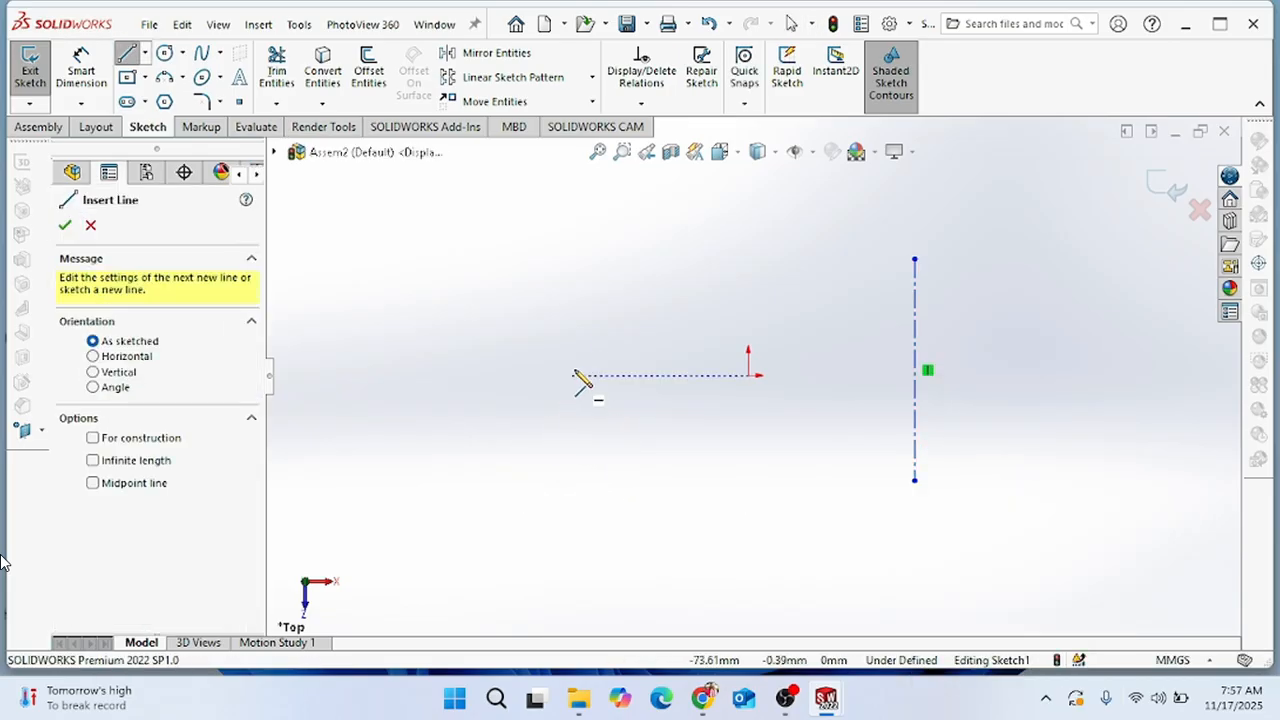
pyautogui.click(595, 260)
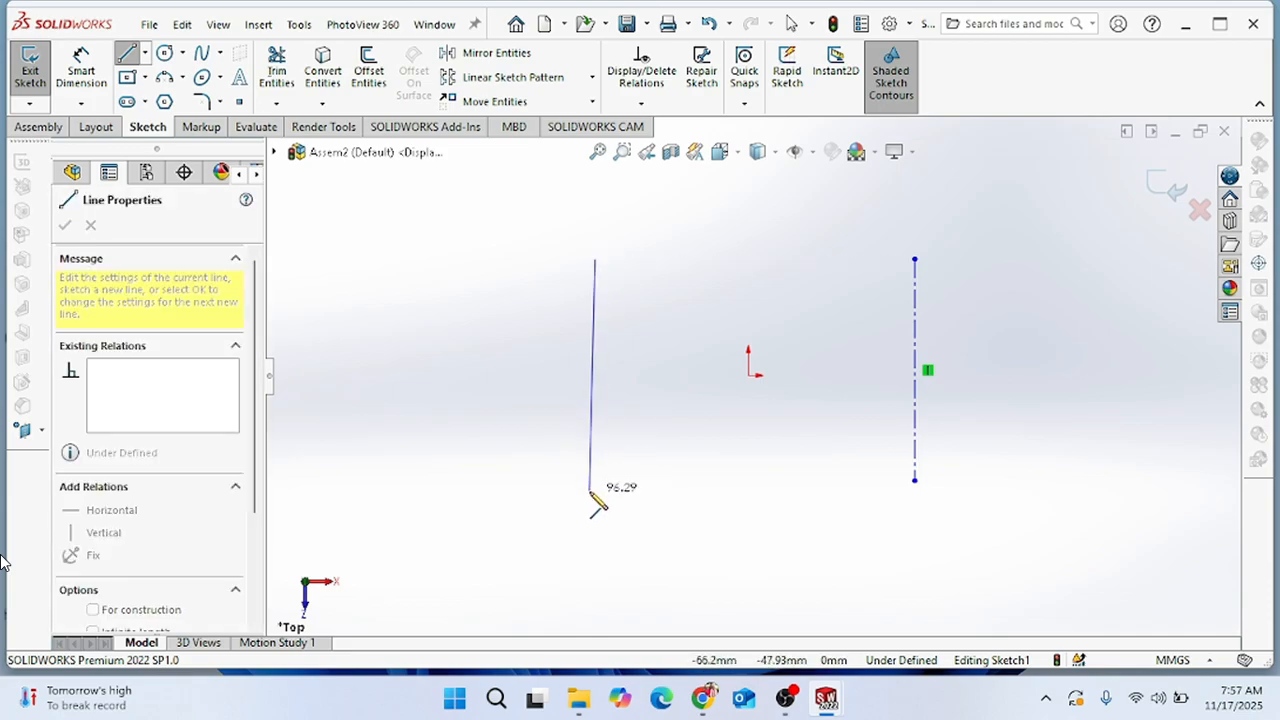
pyautogui.click(595, 481)
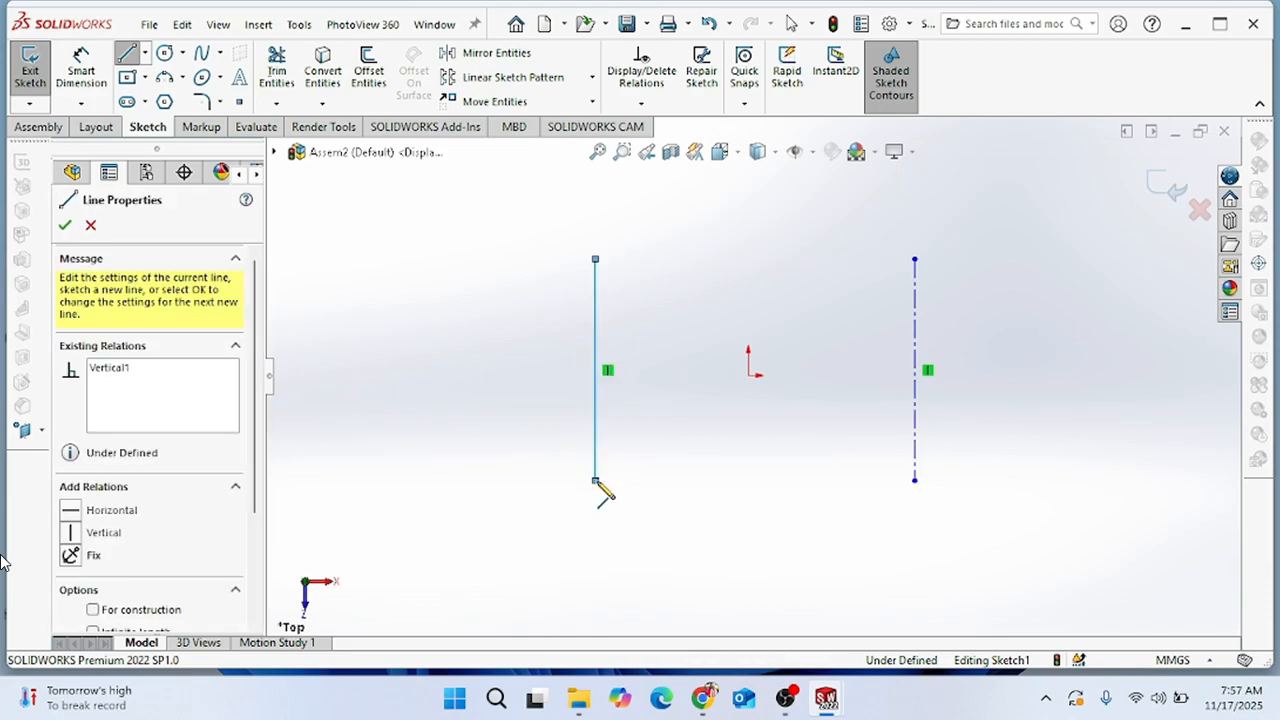
pyautogui.rightClick(598, 483)
pyautogui.click(625, 452)
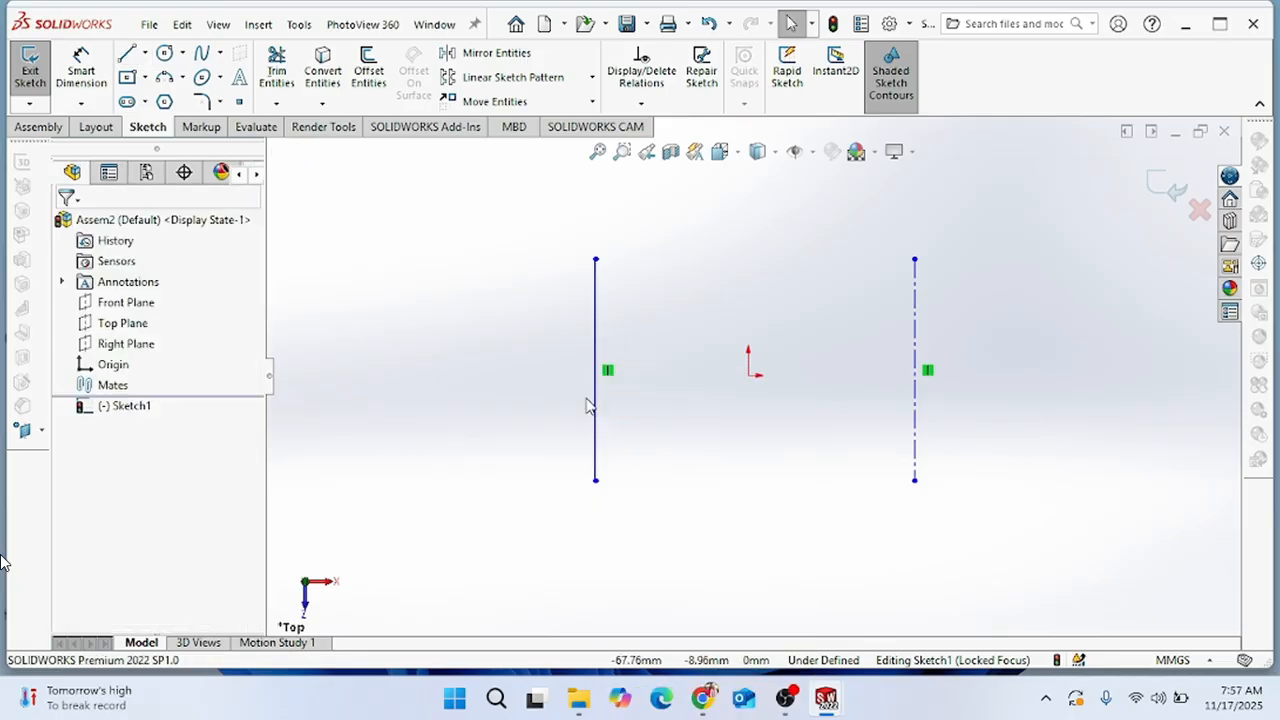
pyautogui.click(594, 402)
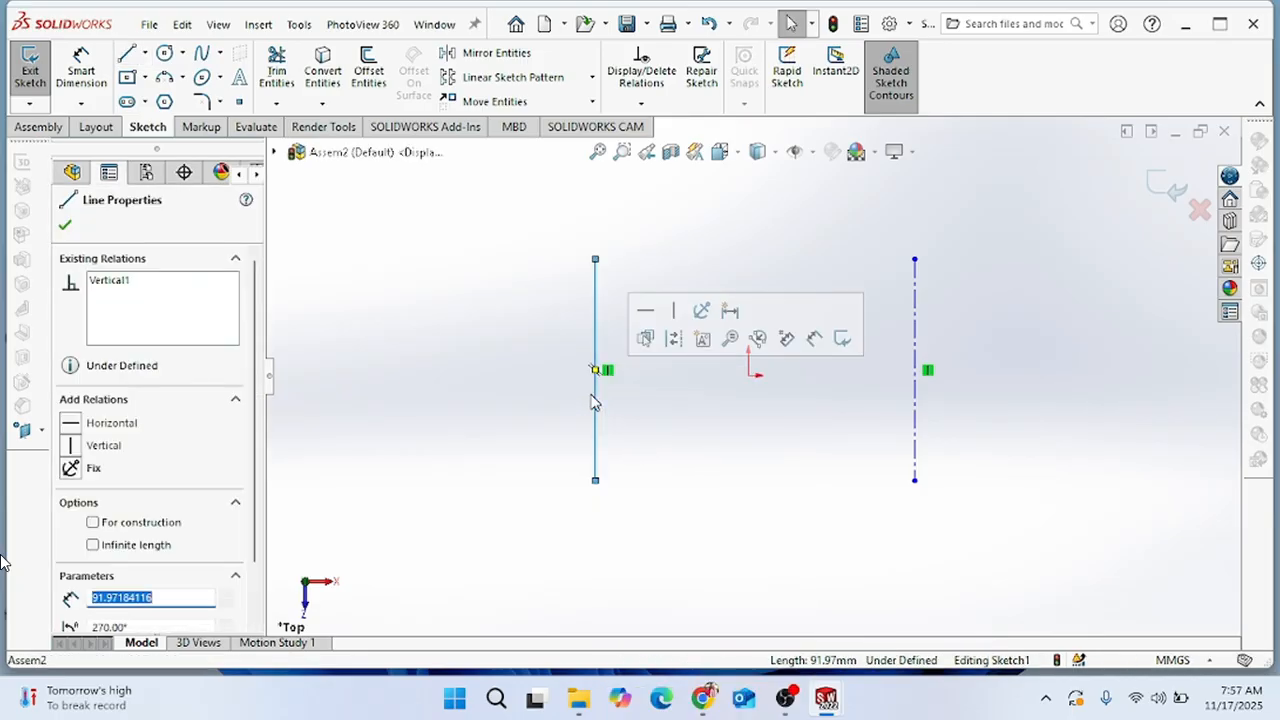
pyautogui.click(673, 338)
pyautogui.click(705, 491)
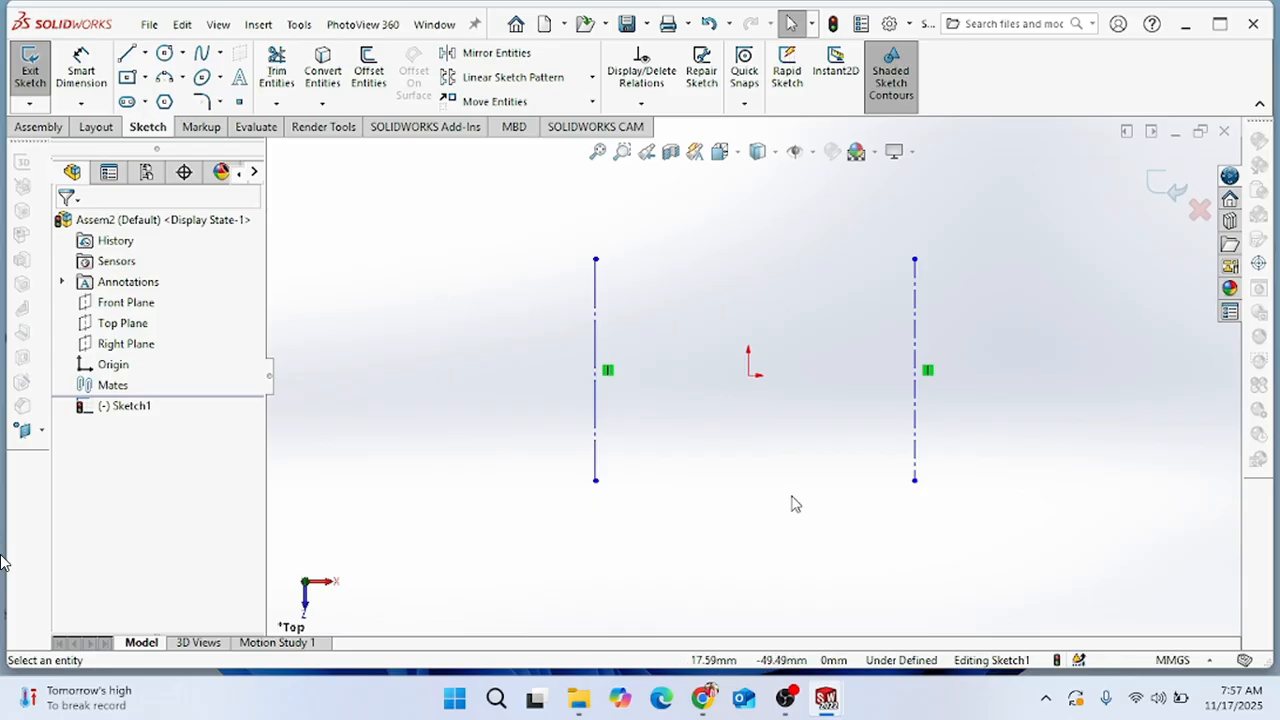
# Dimension the left construction line 30 mm from the origin.
pyautogui.moveTo(734, 503); pyautogui.dragTo(748, 432, button='right')
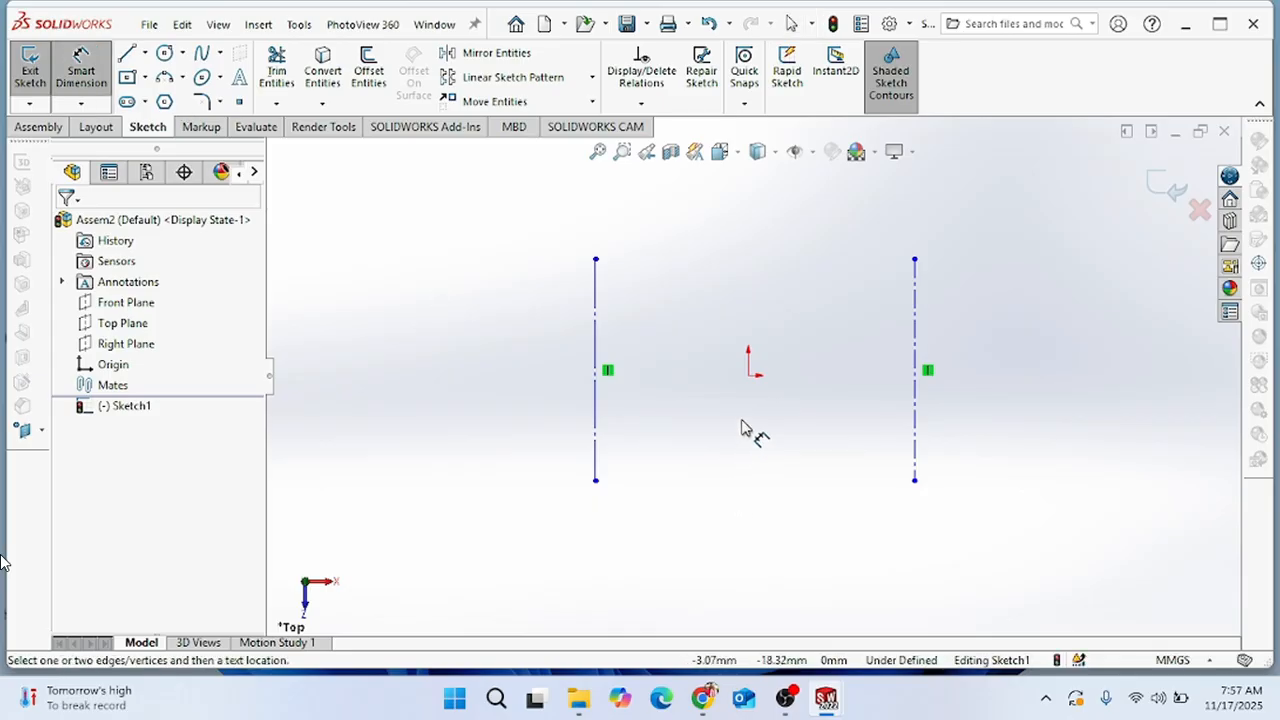
pyautogui.click(748, 378)
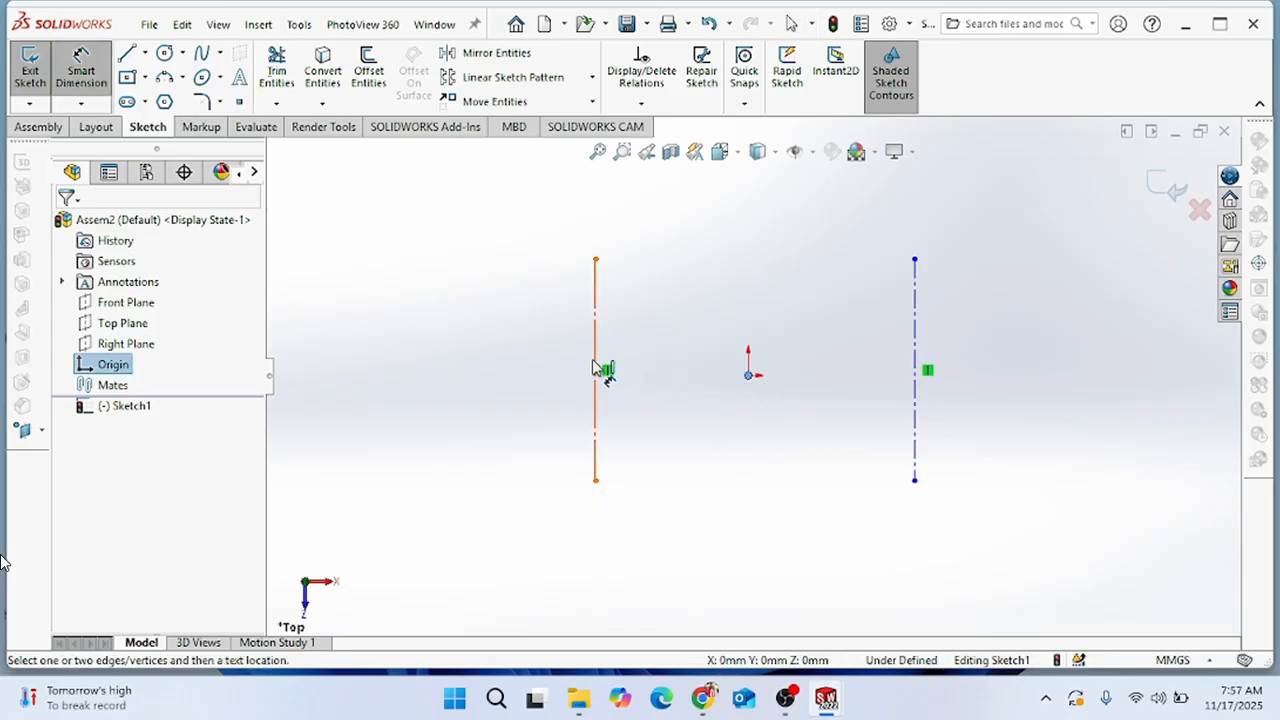
pyautogui.click(598, 372)
pyautogui.click(686, 540)
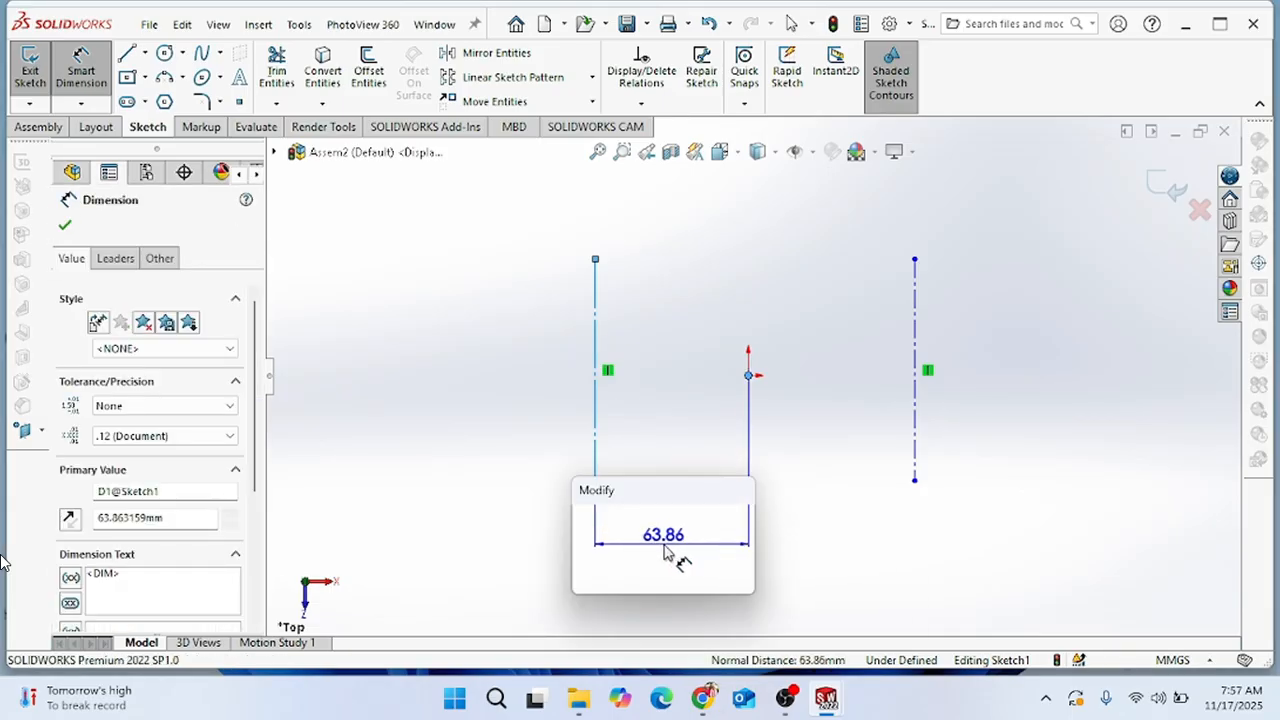
pyautogui.write('30')
pyautogui.press('Return')
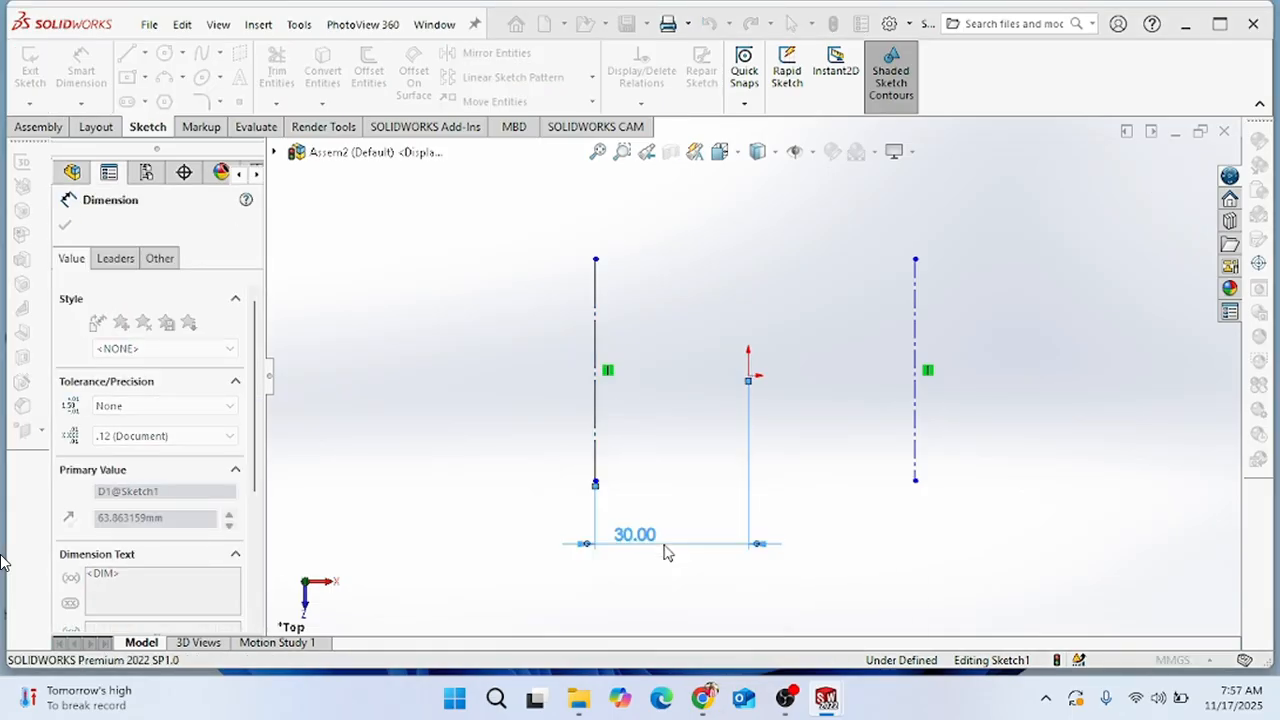
# Dimension the right centerline 30 mm from the origin and exit the sketch.
pyautogui.click(771, 428)
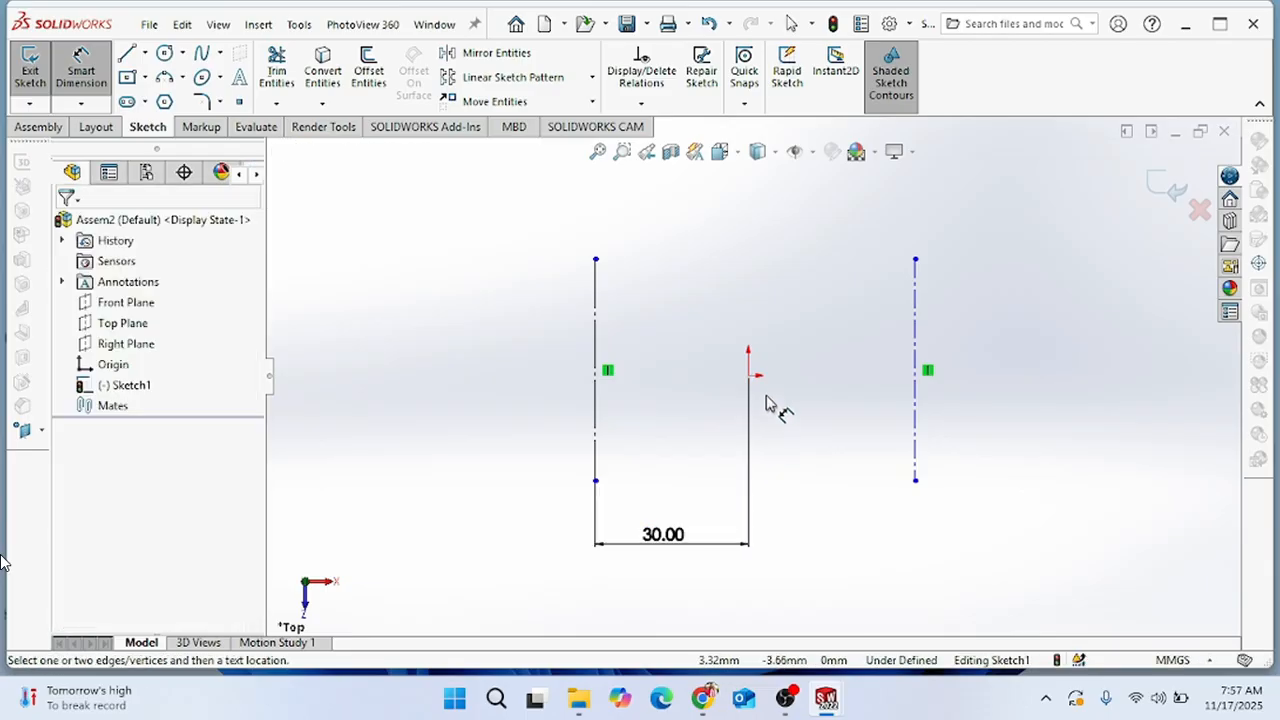
pyautogui.click(915, 408)
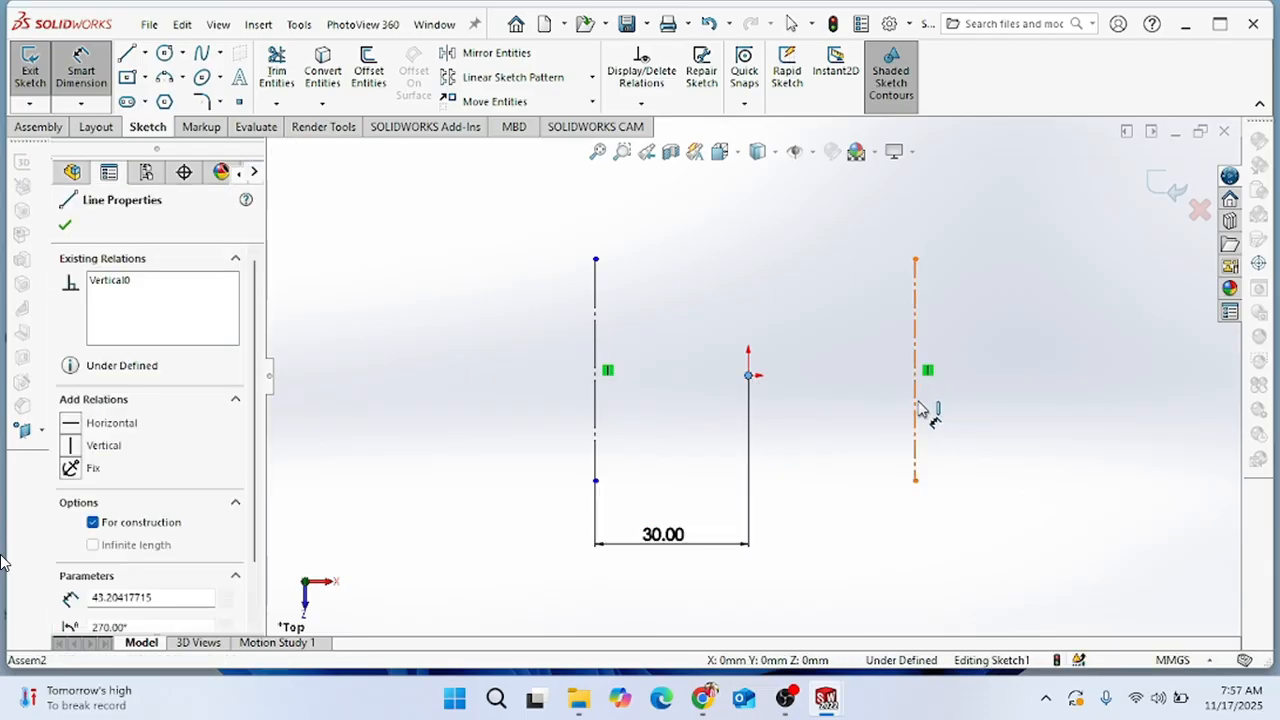
pyautogui.click(749, 495)
pyautogui.click(818, 487)
pyautogui.write('30')
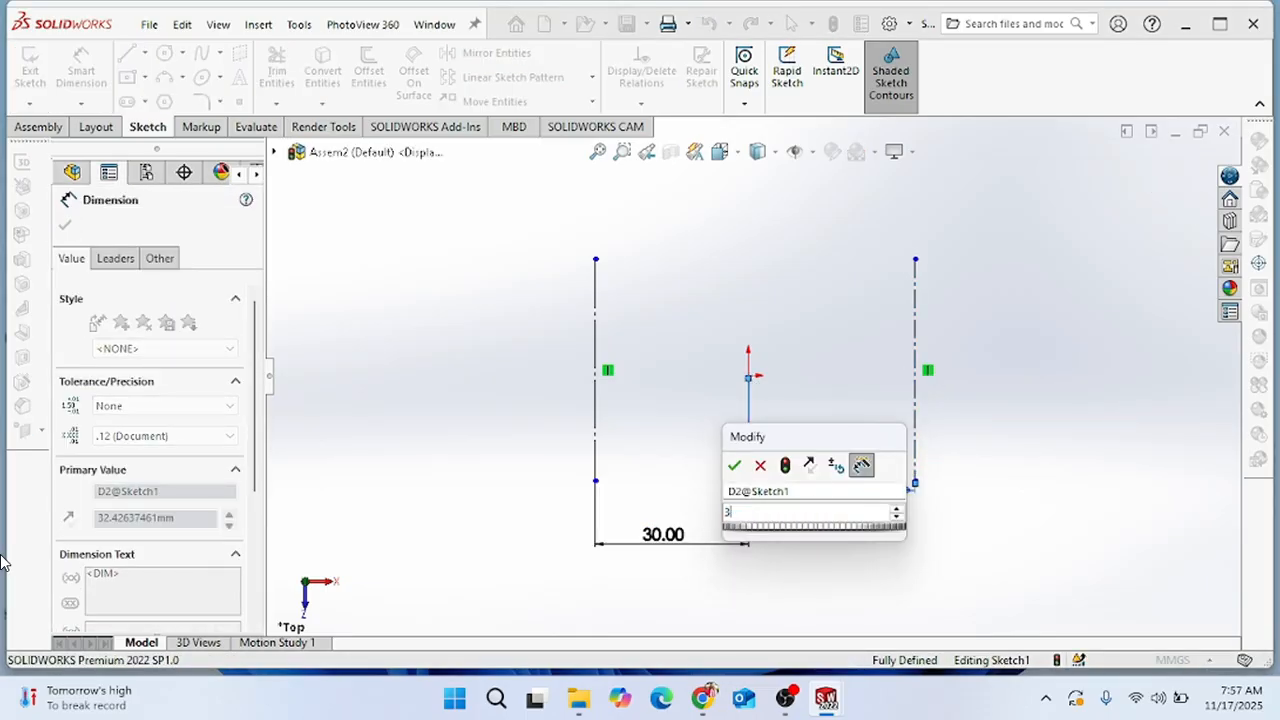
pyautogui.press('Return')
pyautogui.click(932, 592)
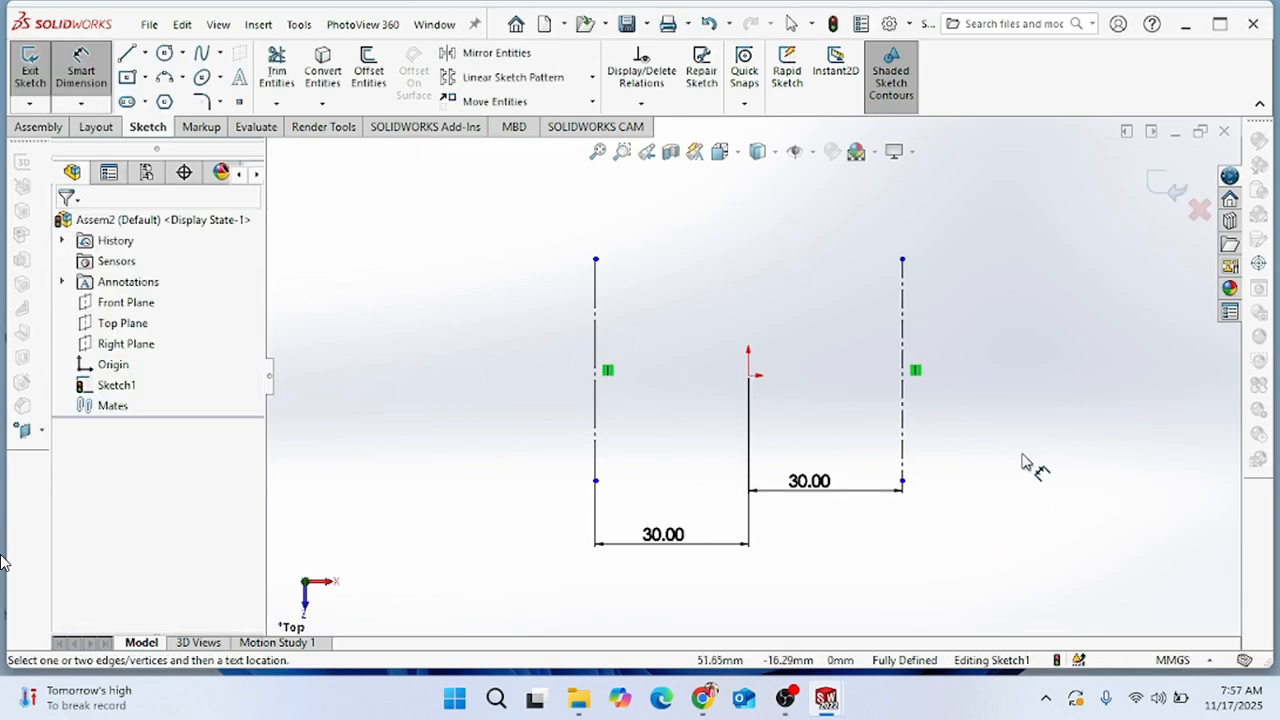
pyautogui.click(1167, 187)
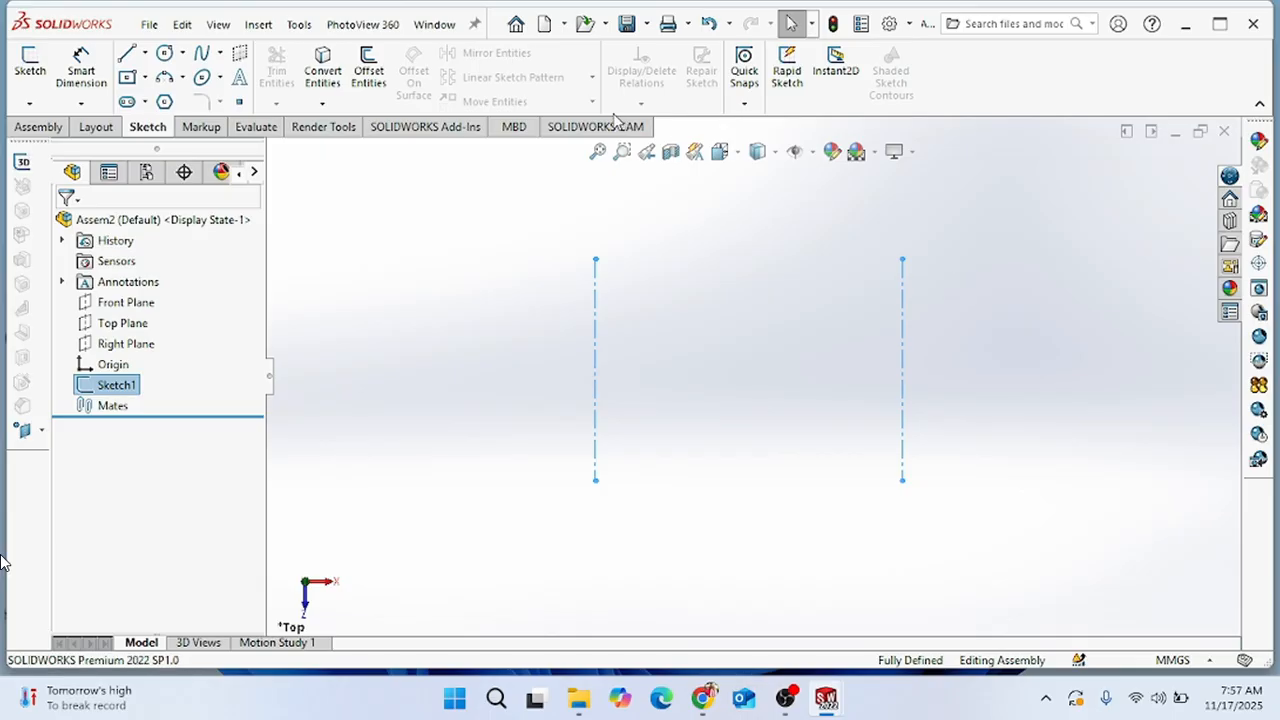
# Add in the Toolbox through the Design Library to make its standard parts available.
pyautogui.click(719, 151)
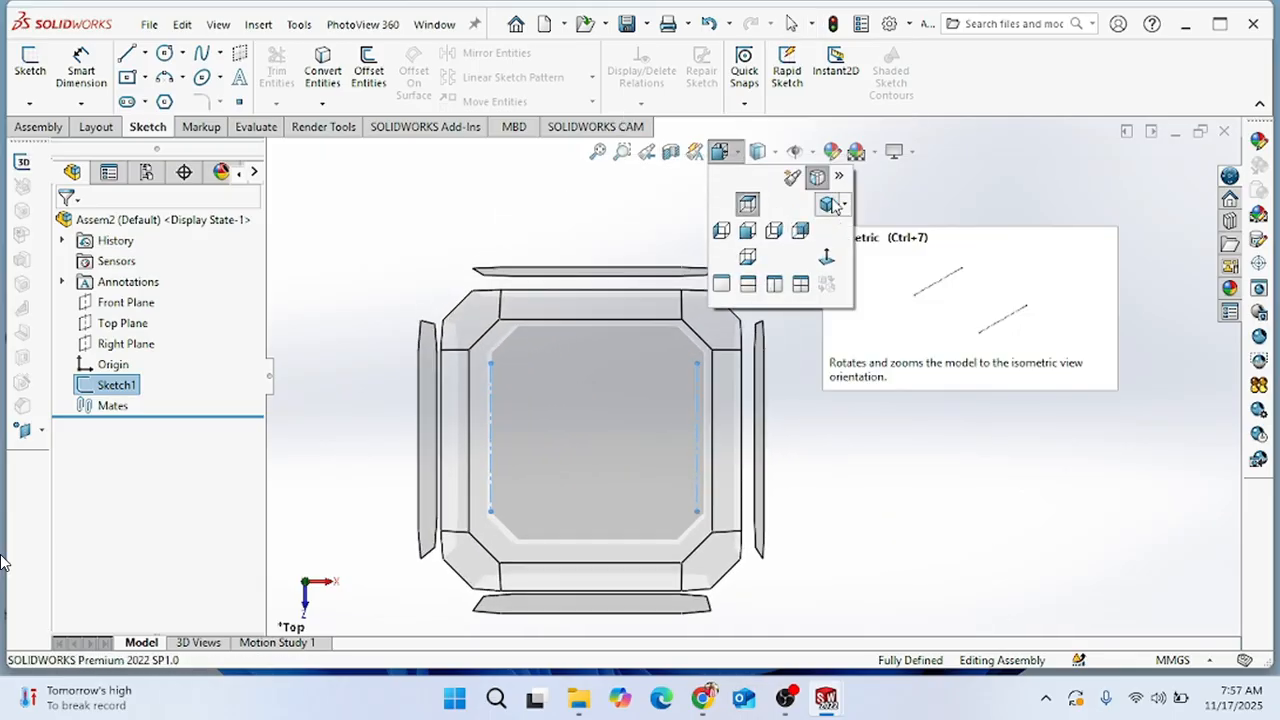
pyautogui.click(800, 231)
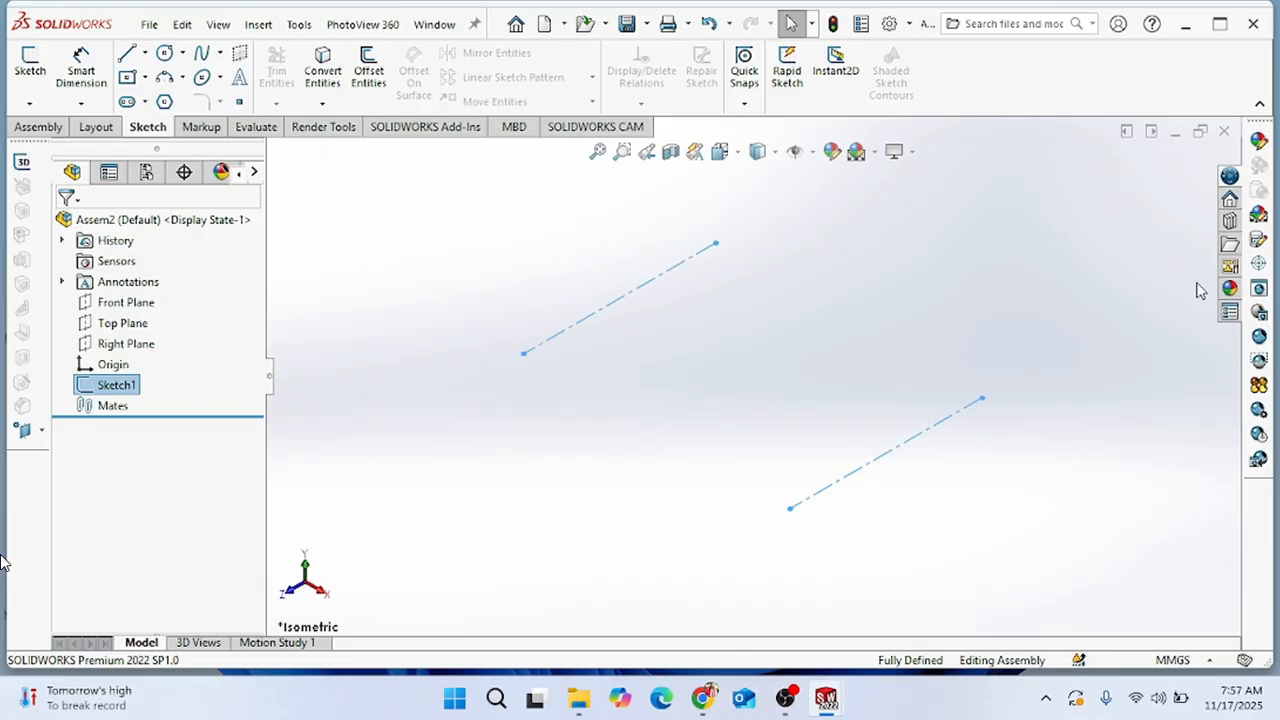
pyautogui.scroll(3, 1132, 315)
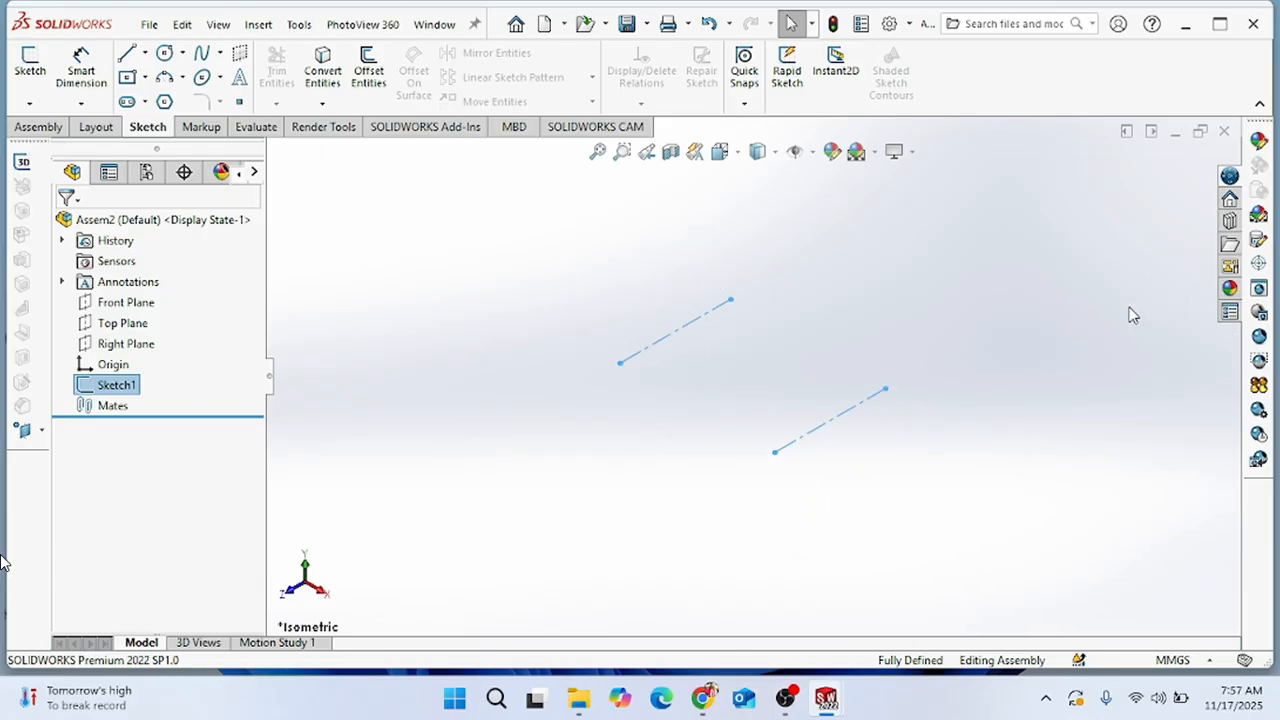
pyautogui.scroll(2, 988, 364)
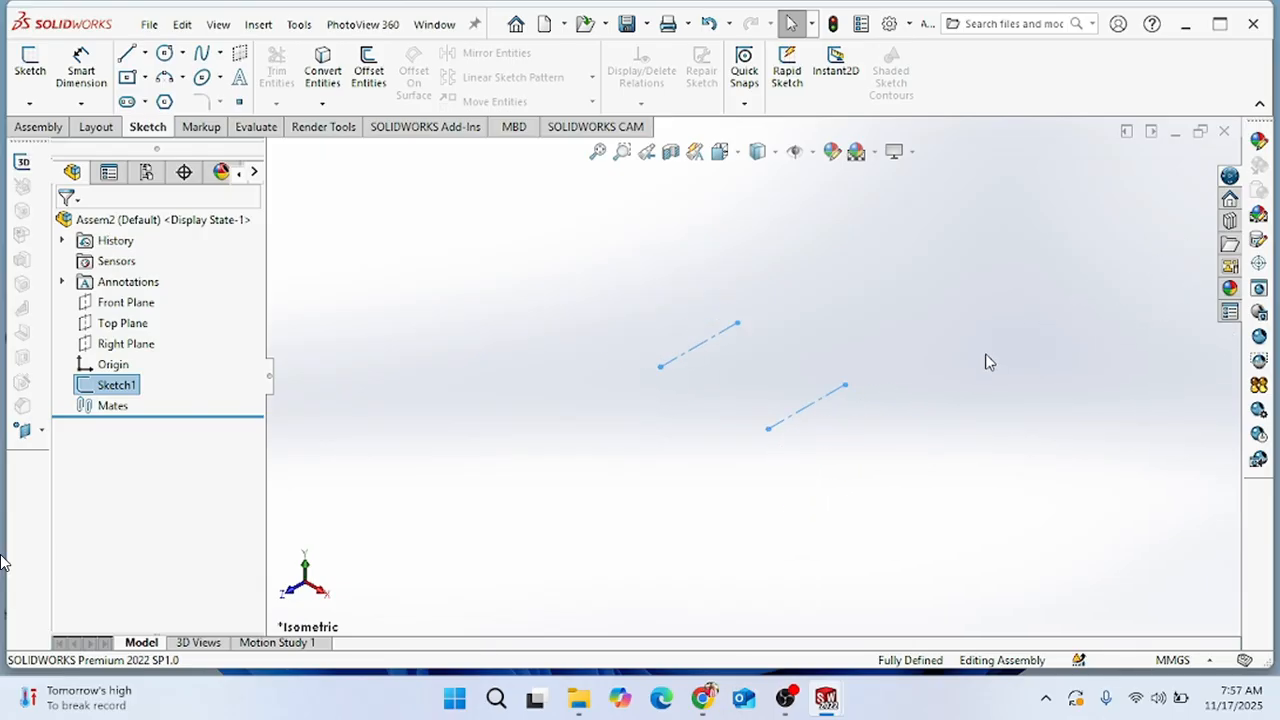
pyautogui.click(1228, 220)
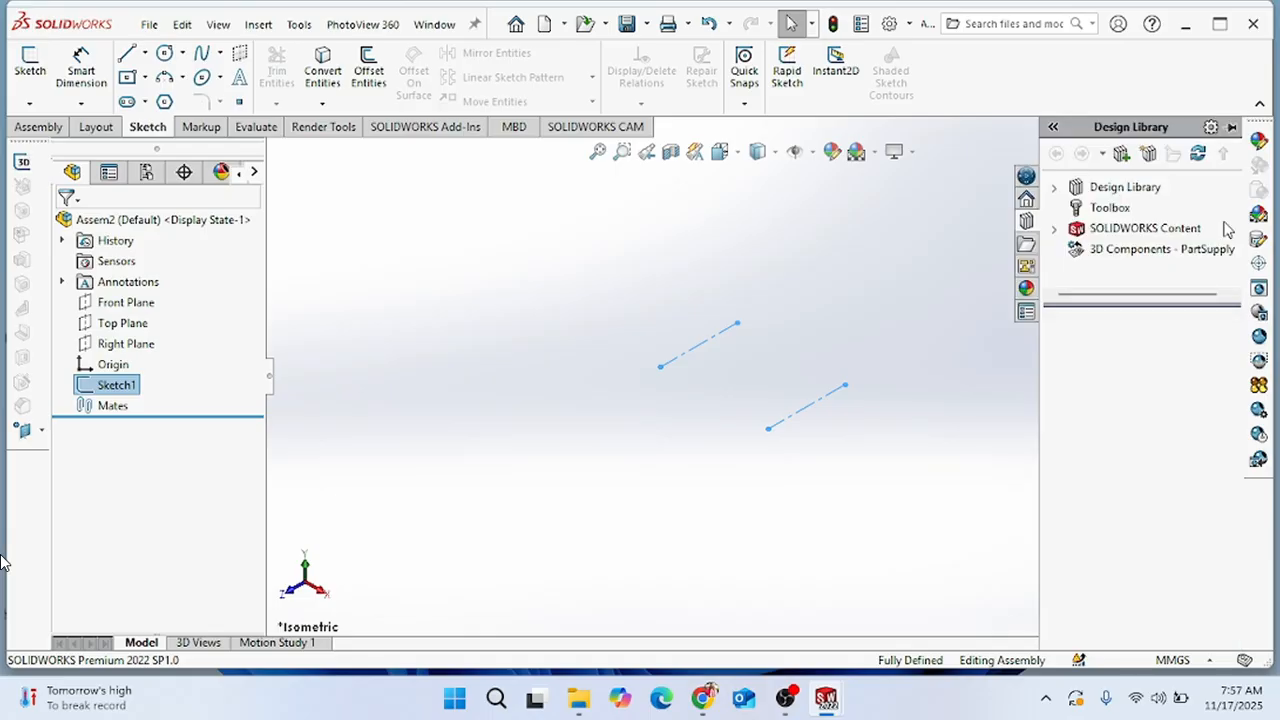
pyautogui.click(1106, 208)
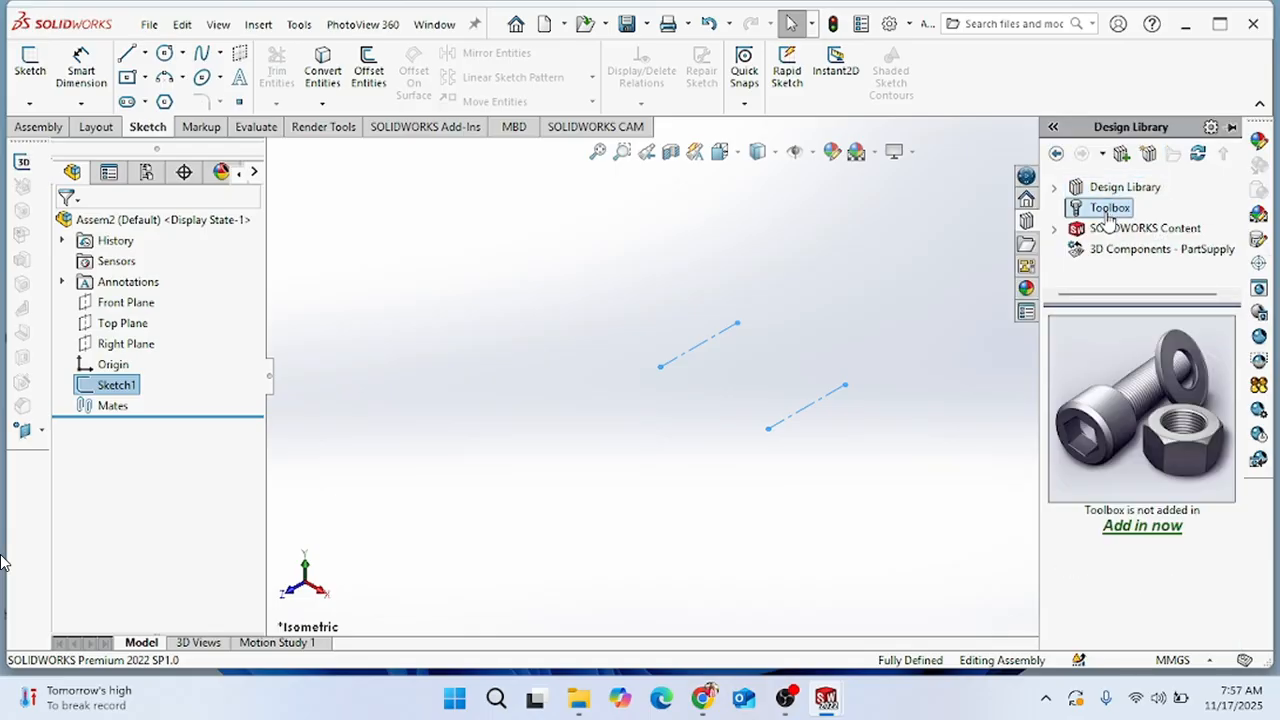
pyautogui.click(1127, 537)
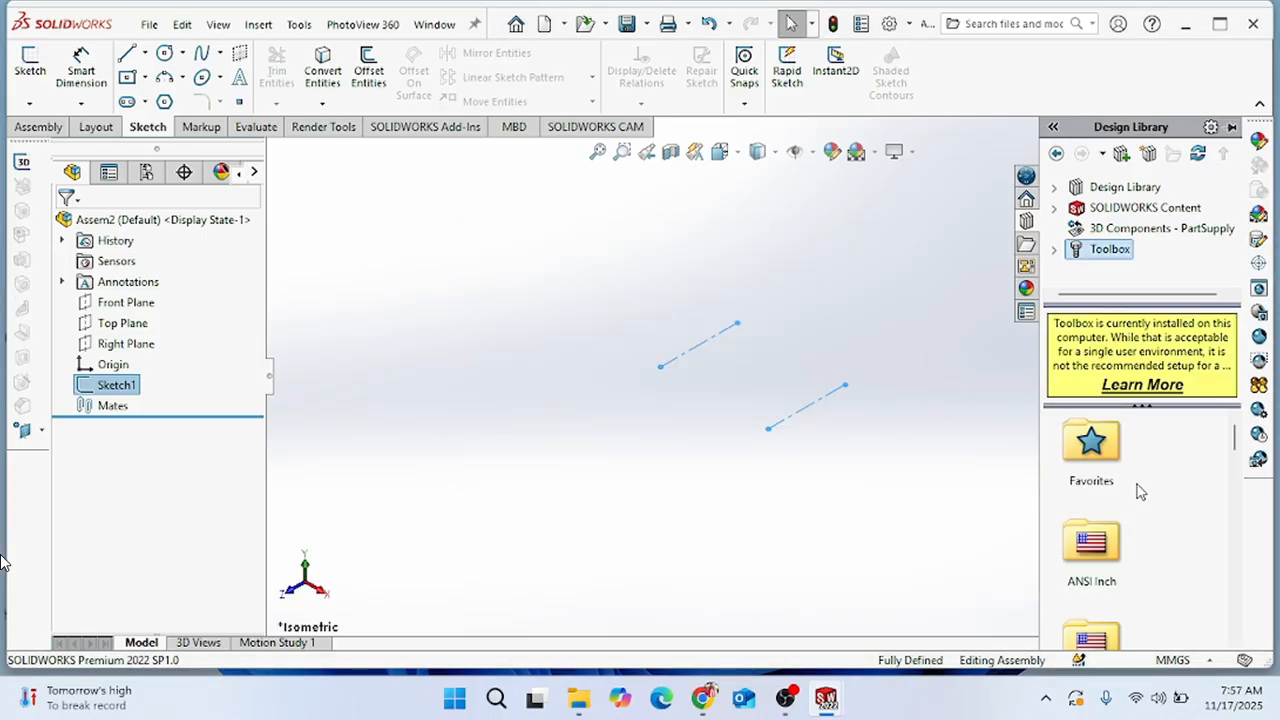
# Open the Gears folder under Power Transmission in the ANSI Metric section of the Toolbox.
pyautogui.scroll(-2, 1140, 491)
pyautogui.doubleClick(1088, 485)
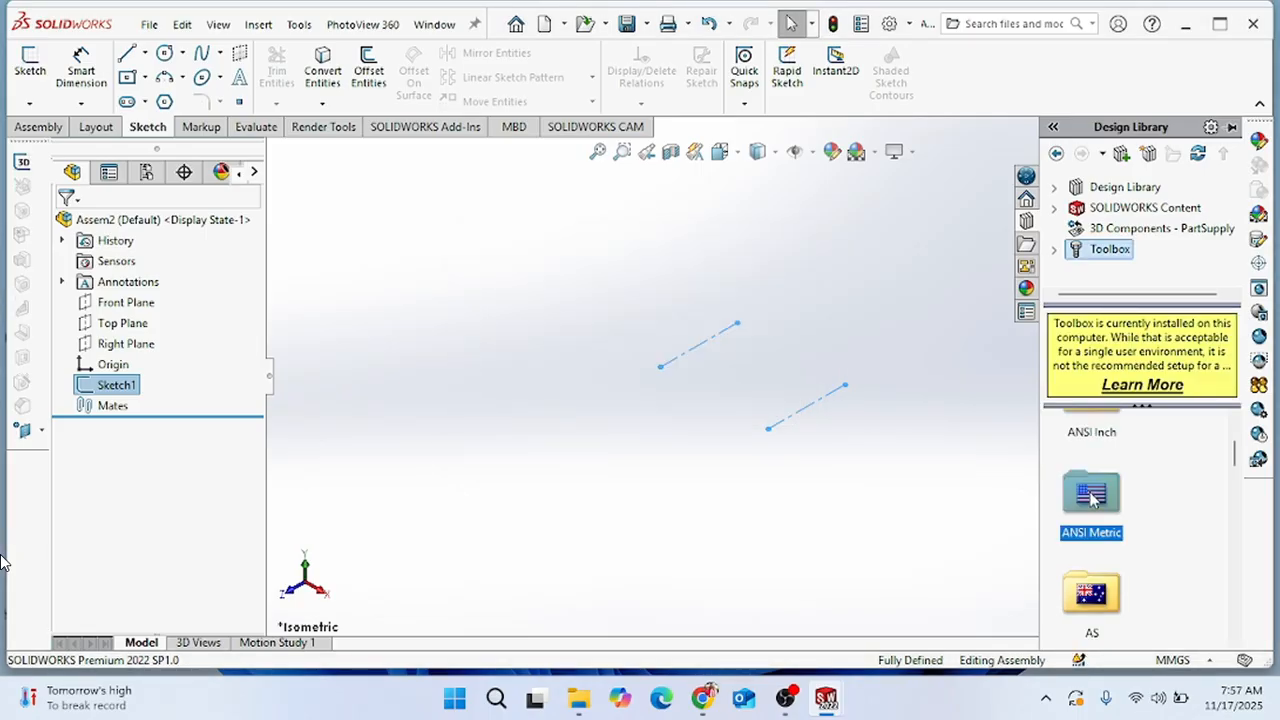
pyautogui.scroll(-4, 1091, 495)
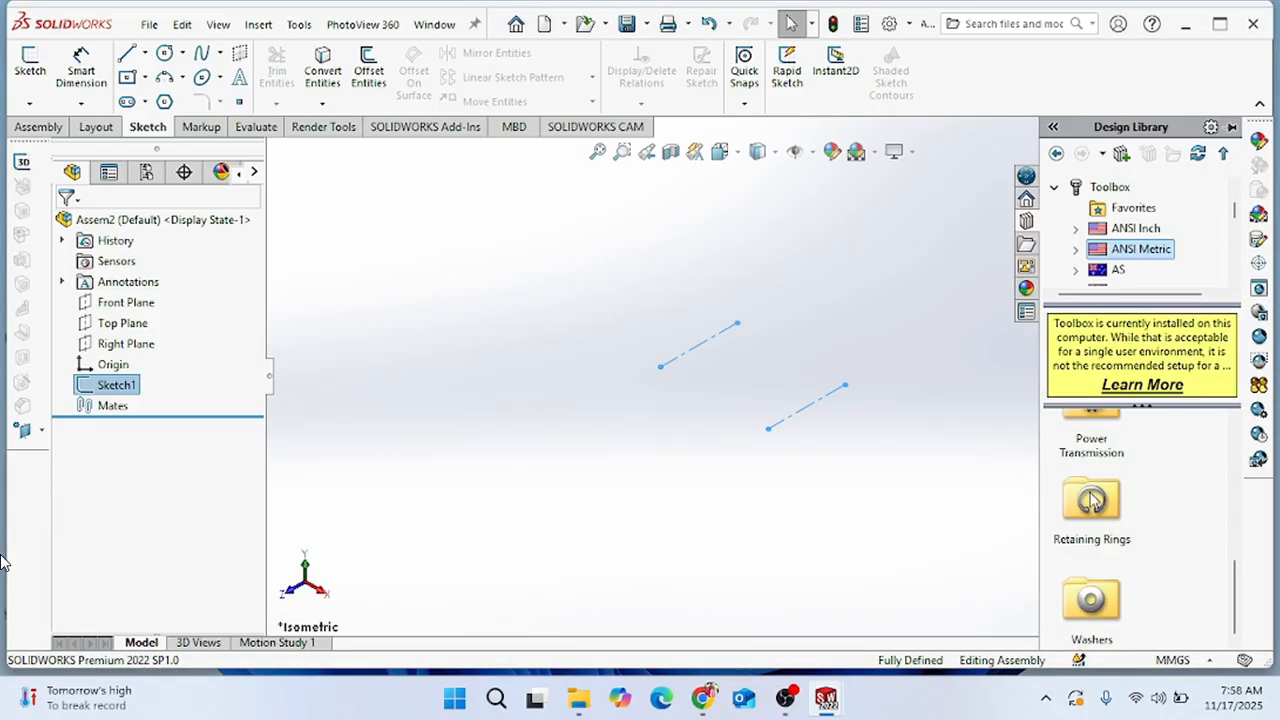
pyautogui.scroll(4, 1091, 495)
pyautogui.scroll(-4, 1094, 500)
pyautogui.scroll(1, 1091, 497)
pyautogui.doubleClick(1092, 540)
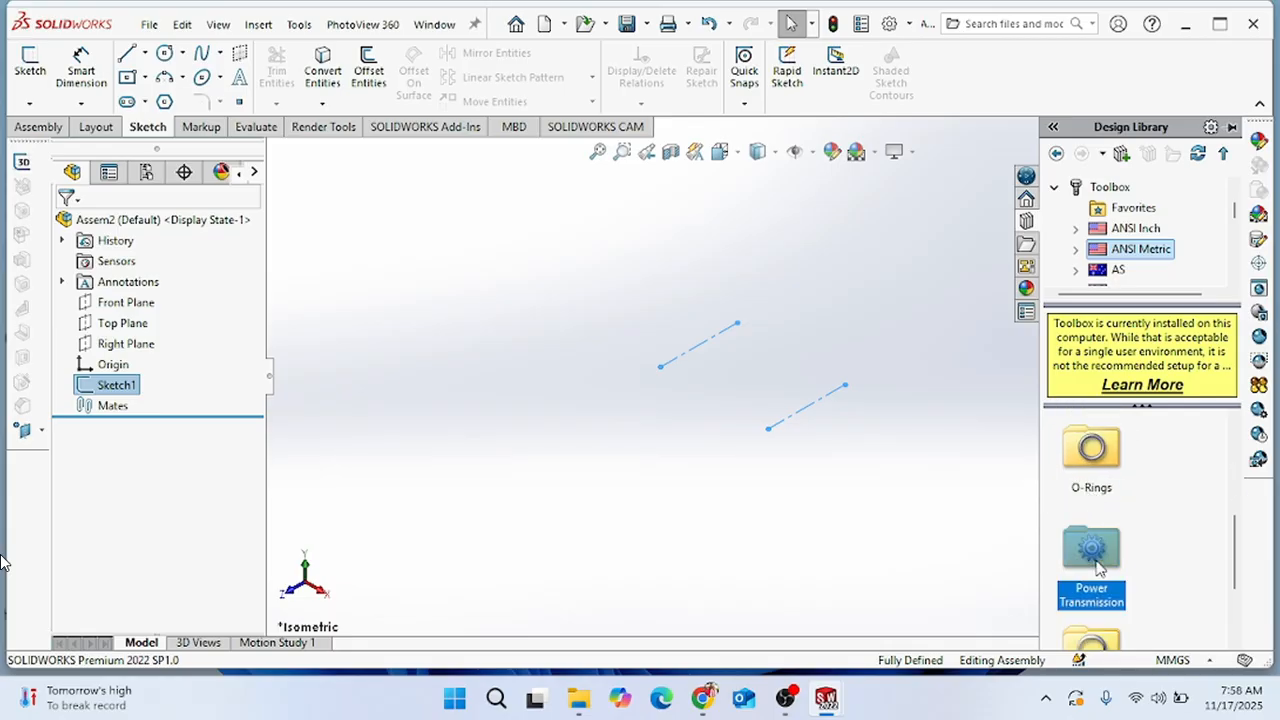
pyautogui.doubleClick(1094, 442)
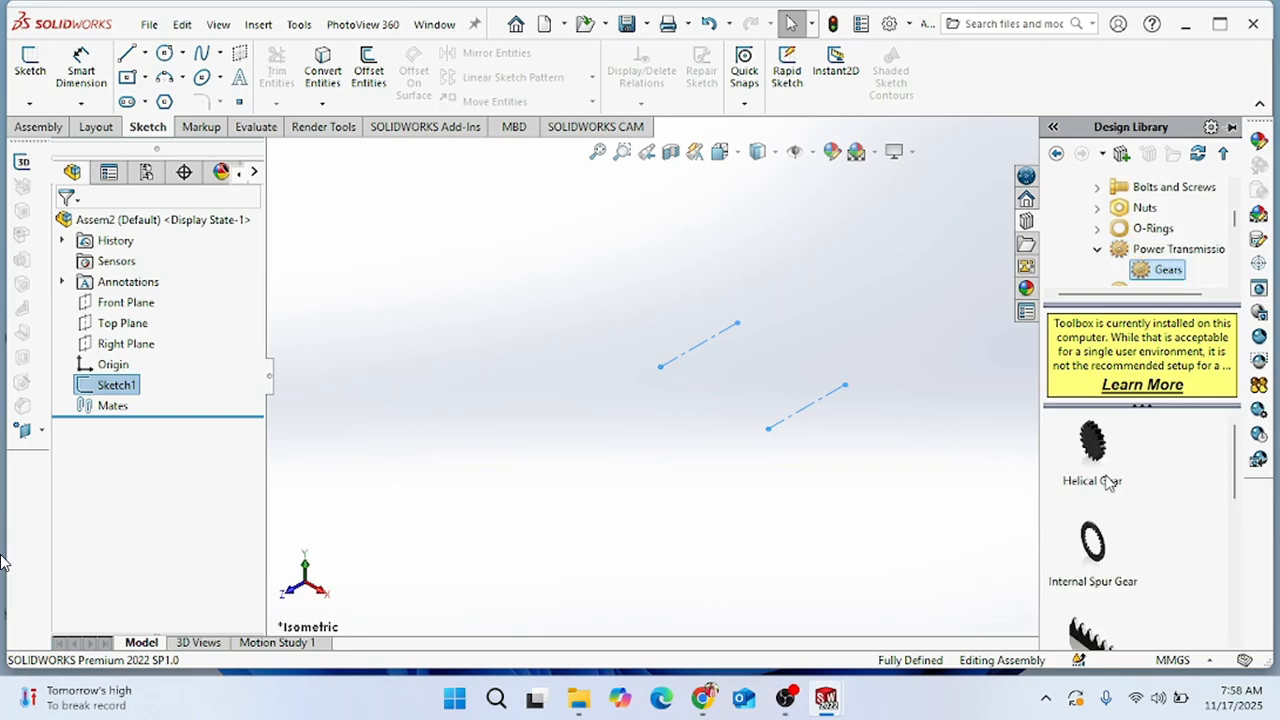
# Insert a Spur Gear from the Toolbox gears into the assembly near the construction lines.
pyautogui.scroll(-1, 1110, 484)
pyautogui.scroll(-2, 1113, 500)
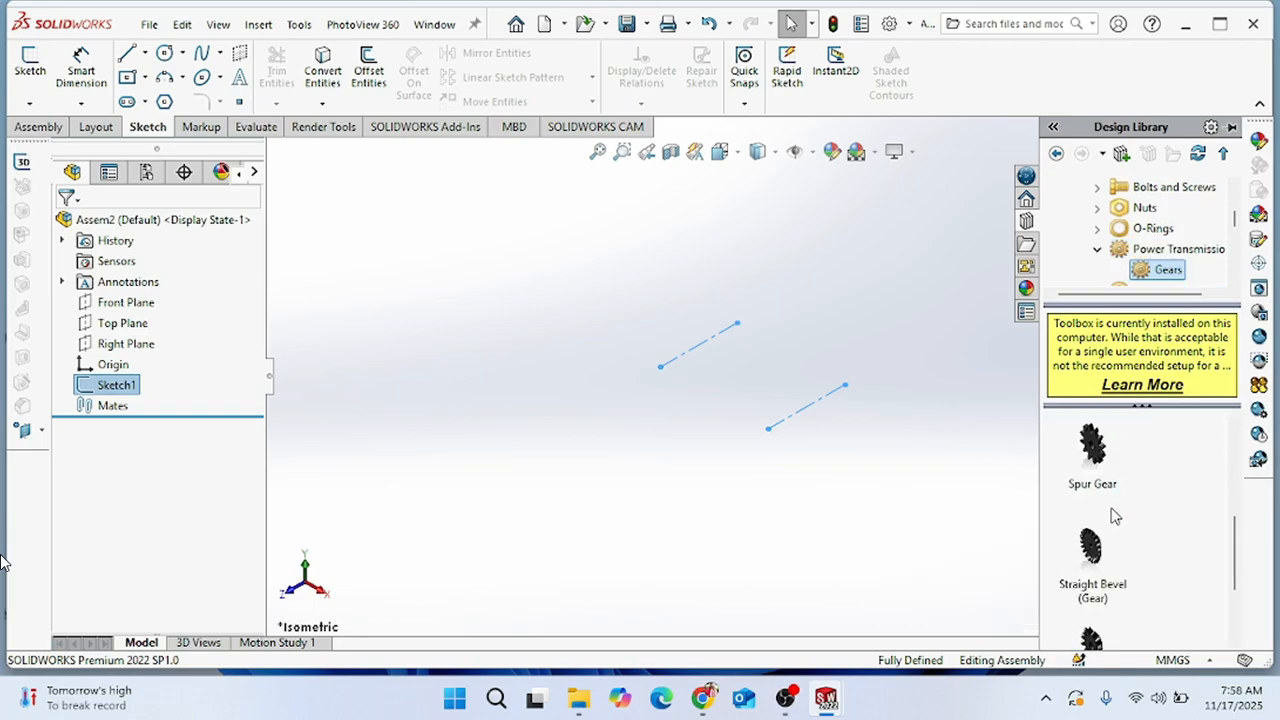
pyautogui.moveTo(1105, 455)
pyautogui.mouseDown()
pyautogui.moveTo(920, 449)
pyautogui.moveTo(825, 345)
pyautogui.moveTo(762, 343)
pyautogui.mouseUp()
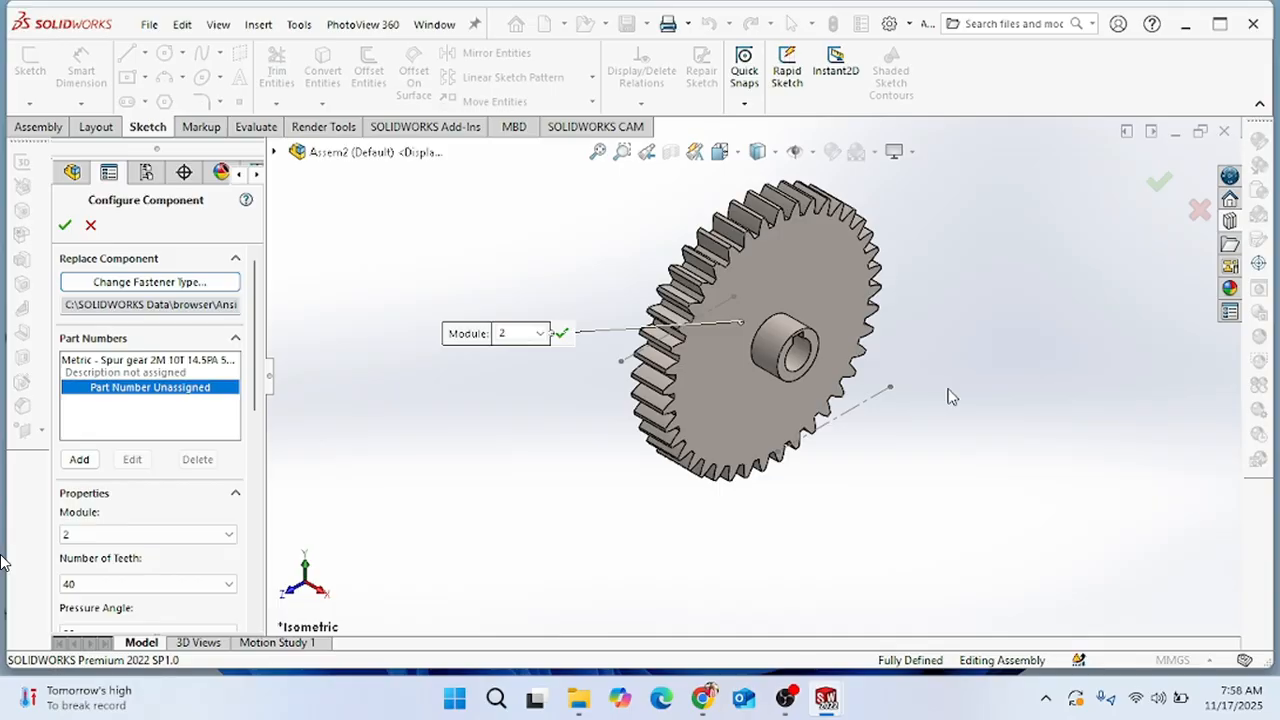
# Keep the spur gear's module at 2 and set its face width to 12.
pyautogui.scroll(-3, 244, 400)
pyautogui.scroll(-1, 244, 408)
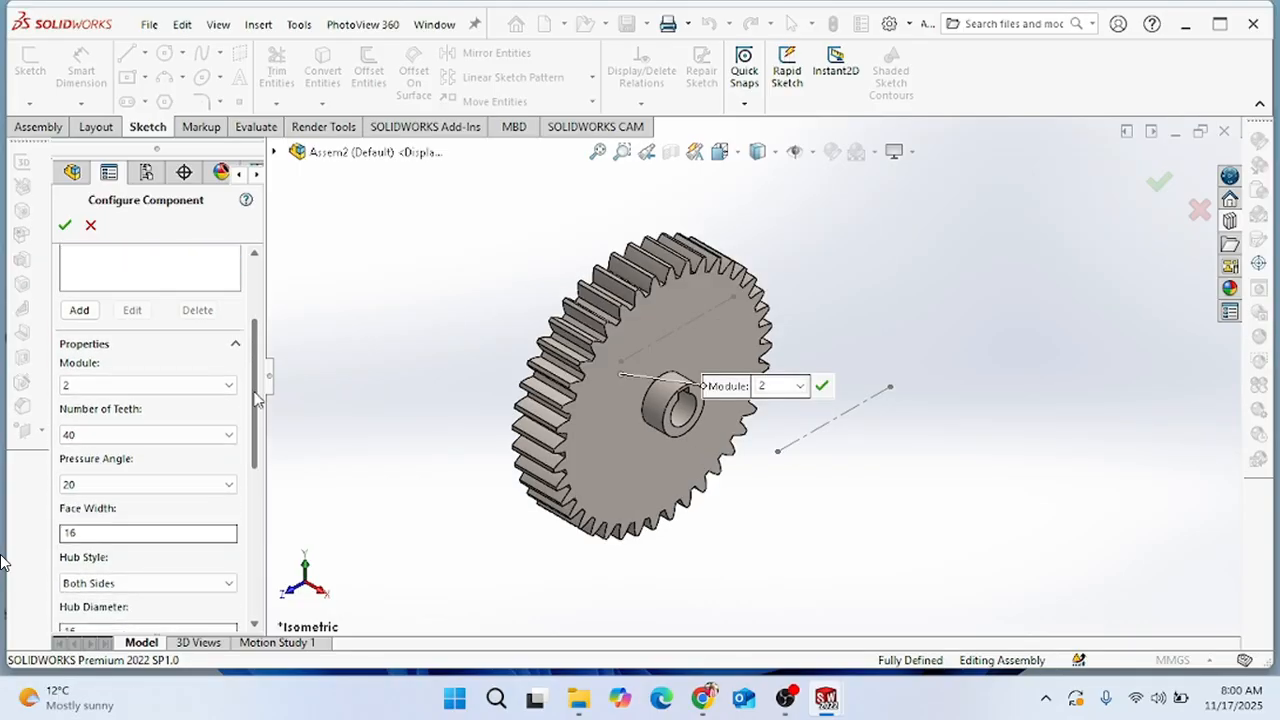
pyautogui.scroll(-1, 256, 398)
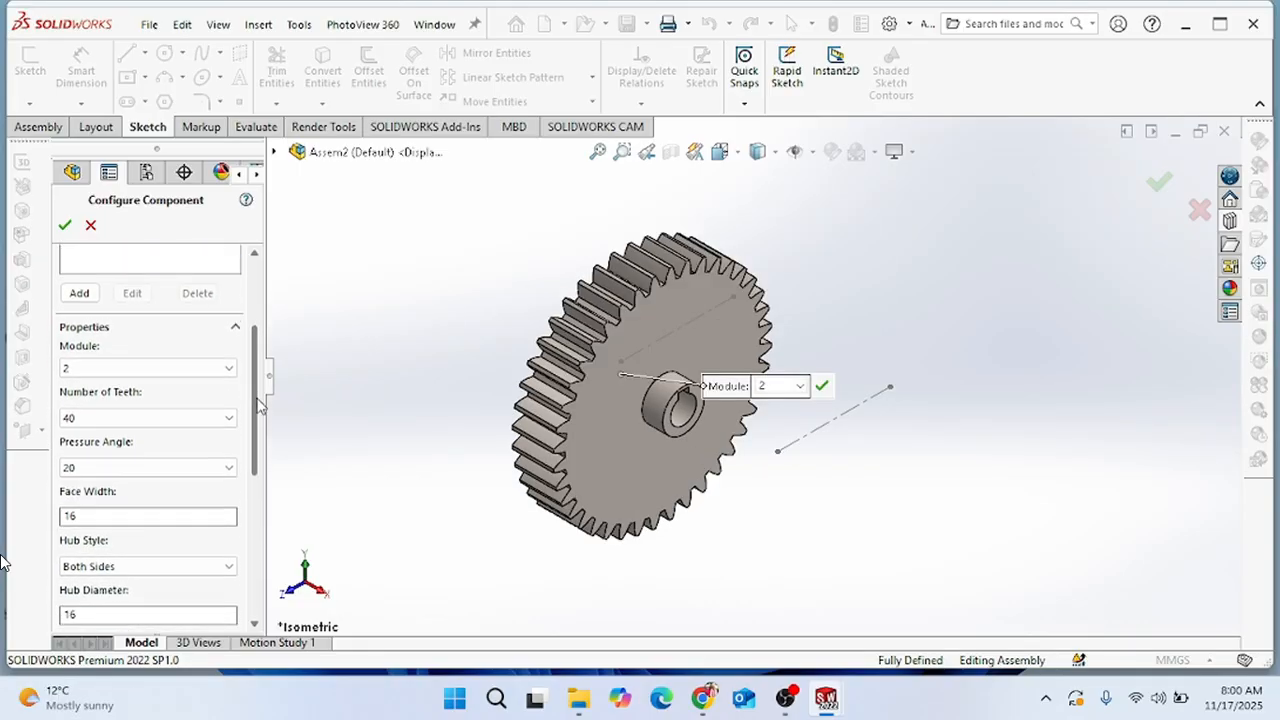
pyautogui.click(232, 352)
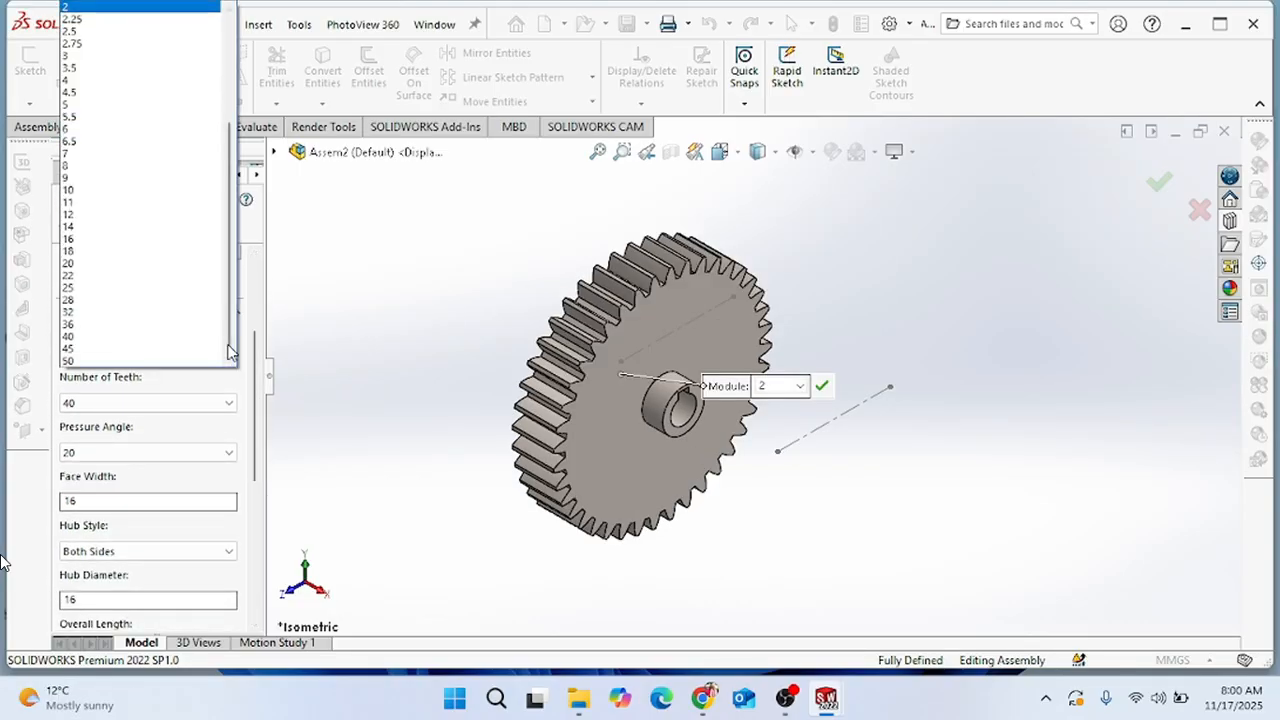
pyautogui.click(260, 385)
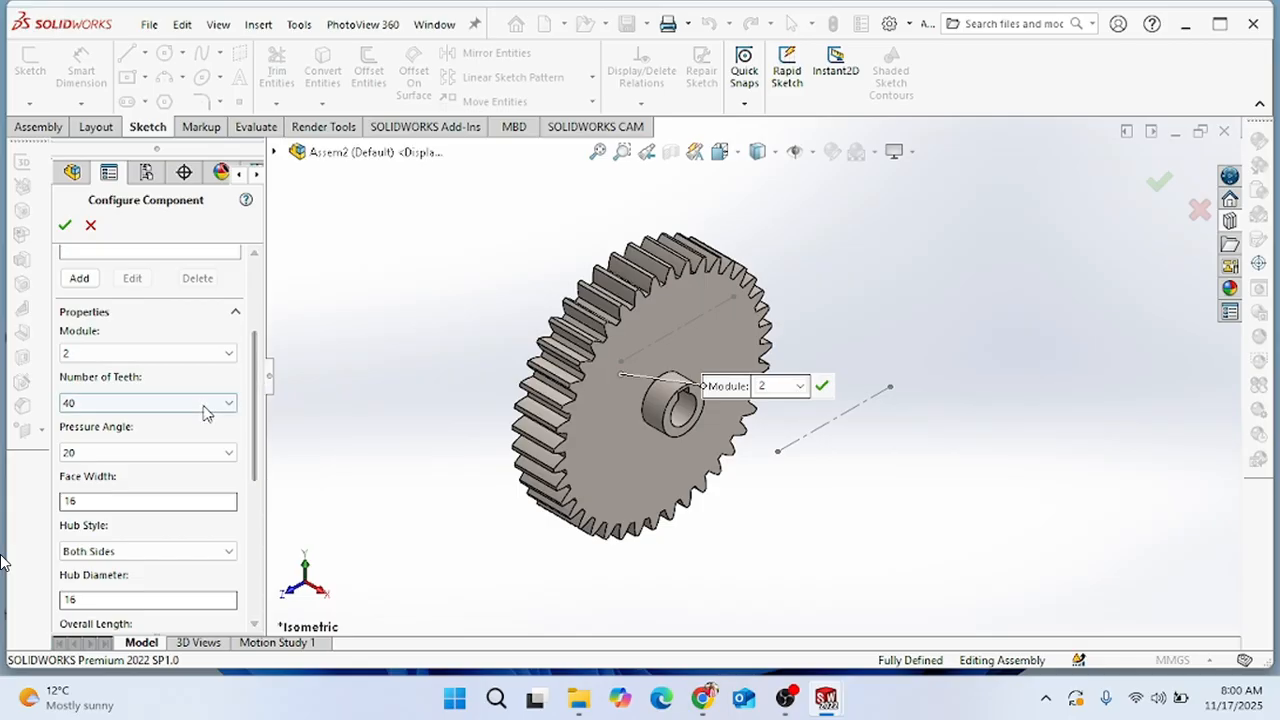
pyautogui.scroll(-3, 256, 388)
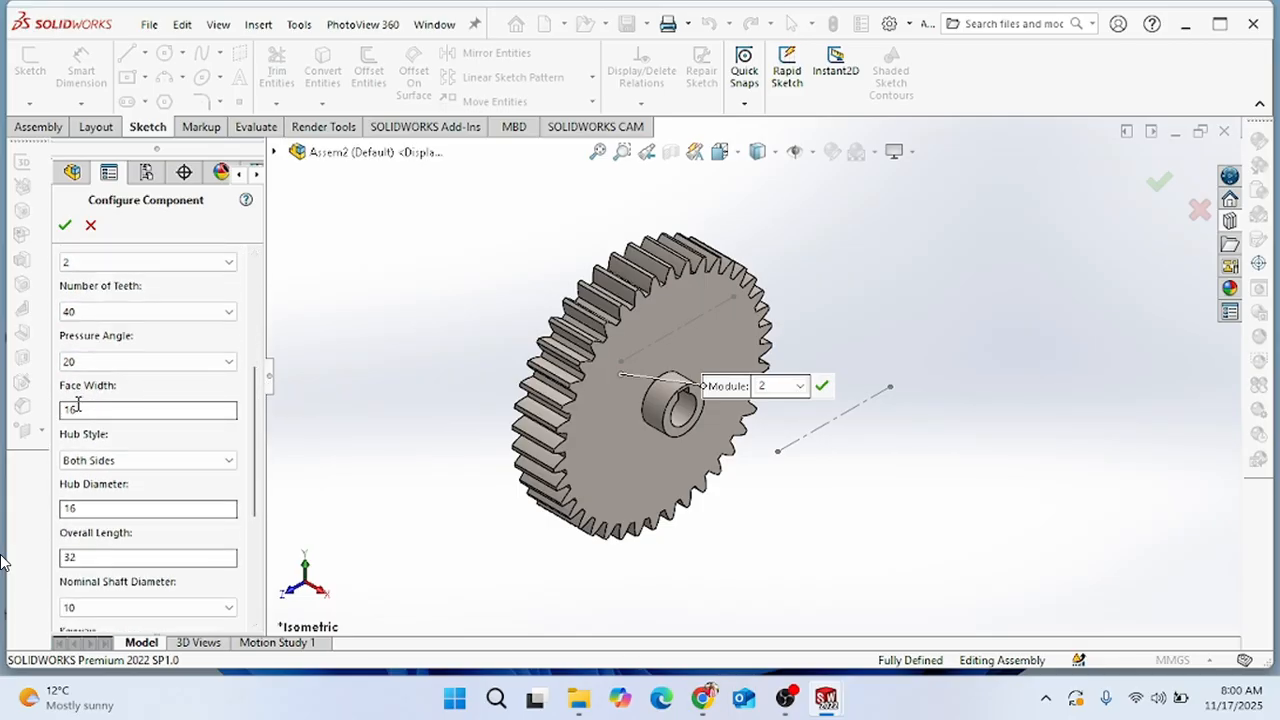
pyautogui.click(123, 418)
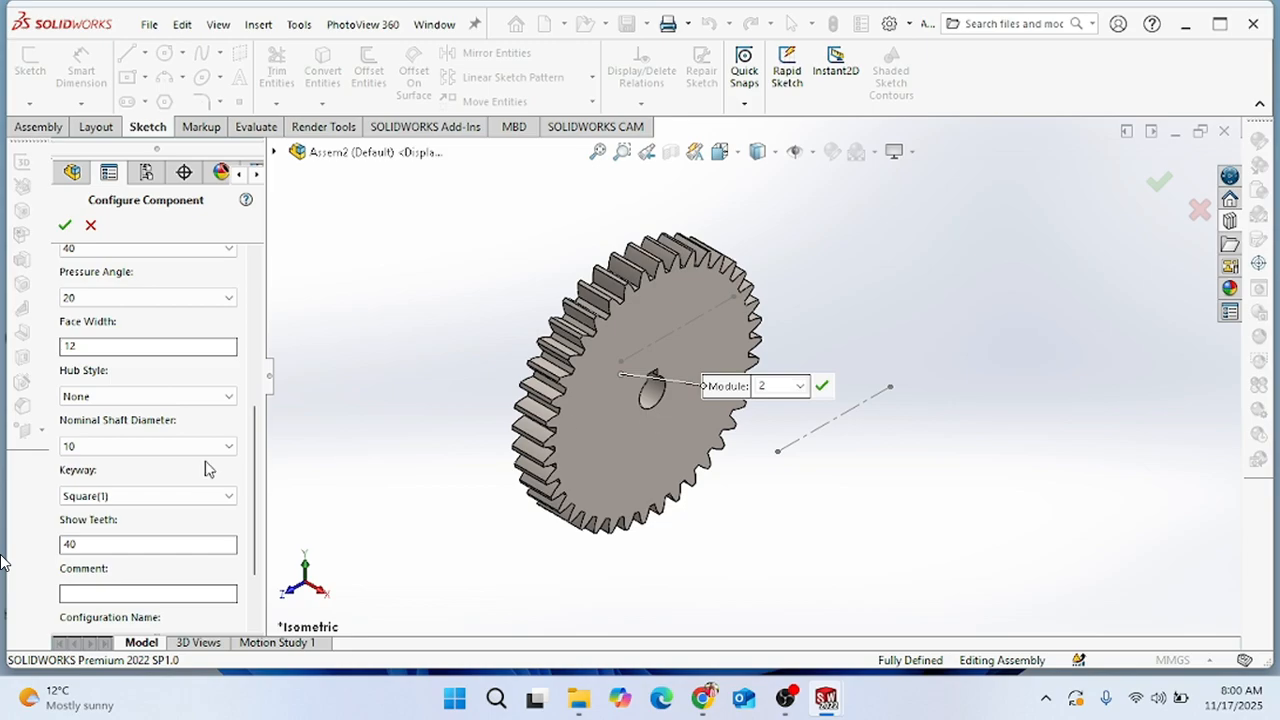
# Set the gear's hub style to Both Sides with a hub diameter of 16 and an overall length of 40.
pyautogui.click(190, 396)
pyautogui.click(84, 437)
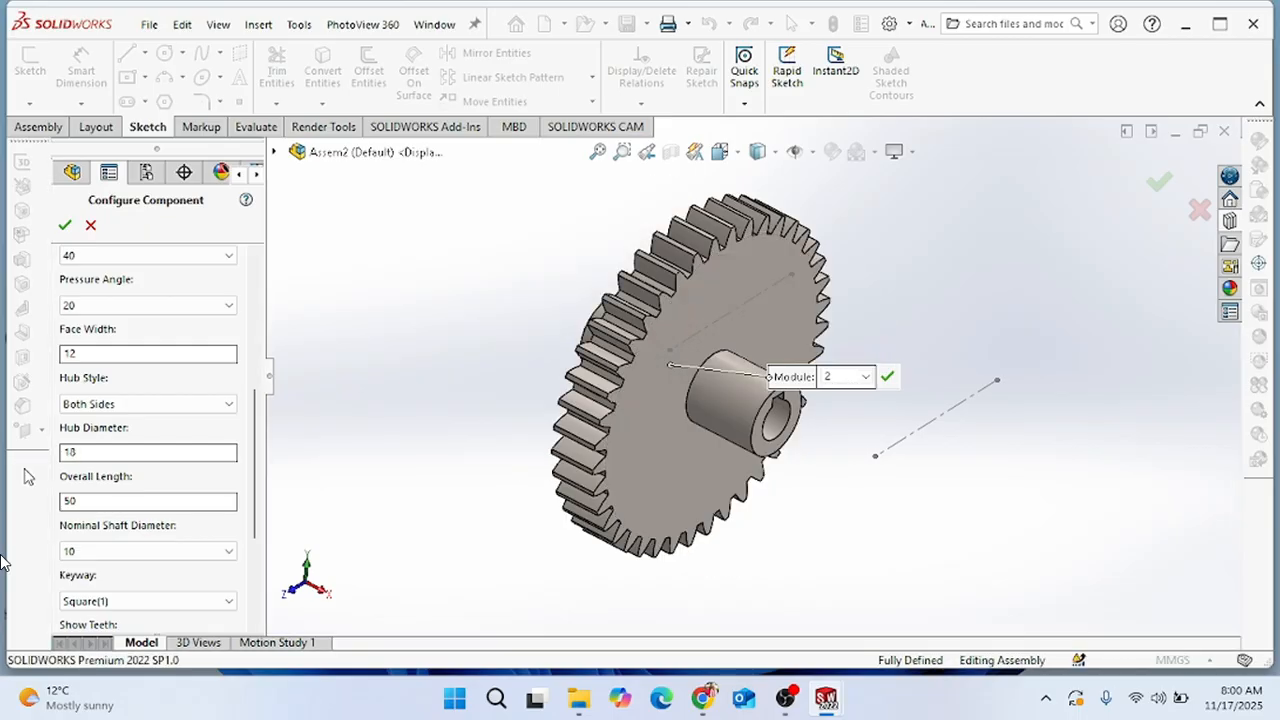
pyautogui.moveTo(508, 508); pyautogui.dragTo(516, 474, button='middle')
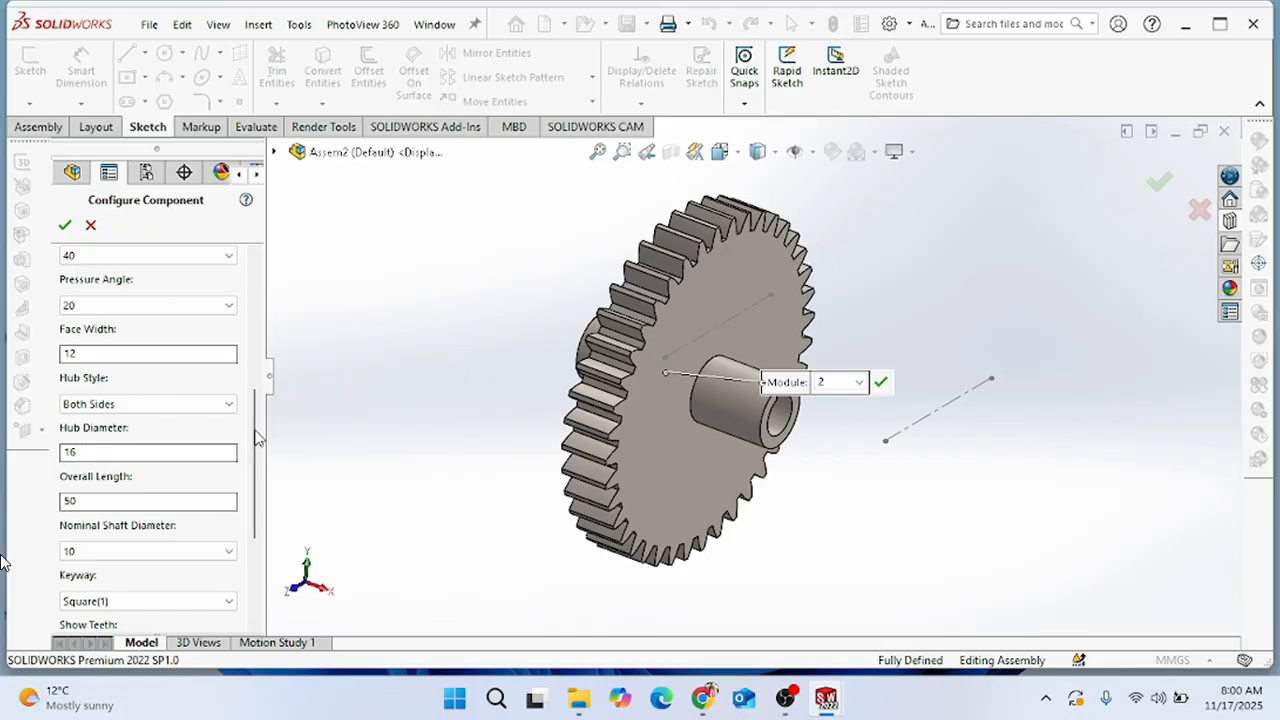
pyautogui.scroll(-3, 256, 437)
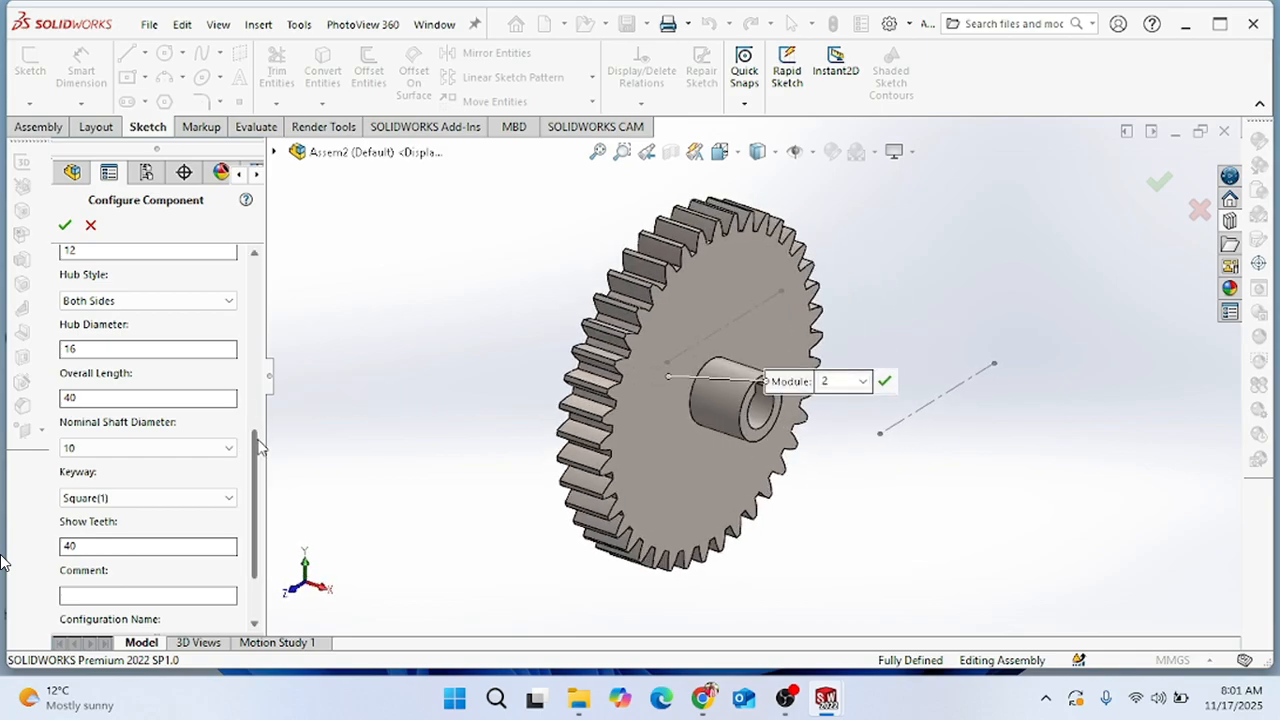
# Try the gear without a keyway and switch the keyway back to Square(1).
pyautogui.scroll(-2, 240, 440)
pyautogui.click(128, 456)
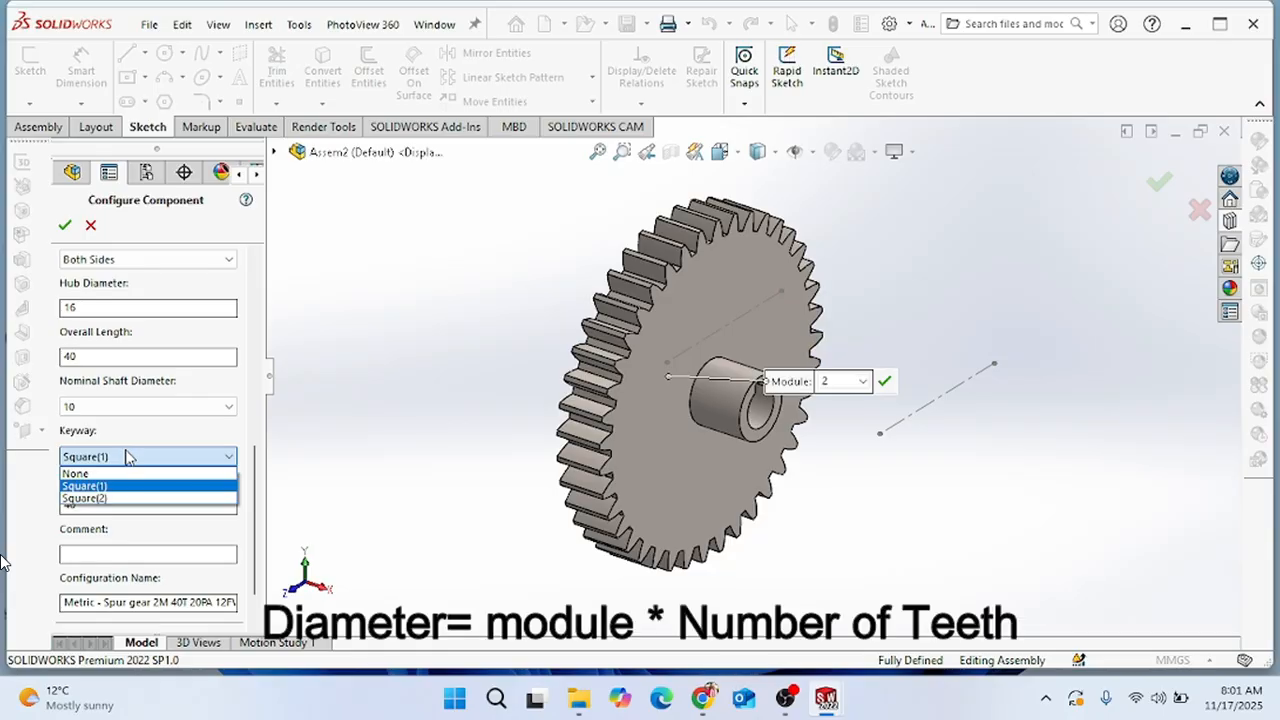
pyautogui.click(86, 473)
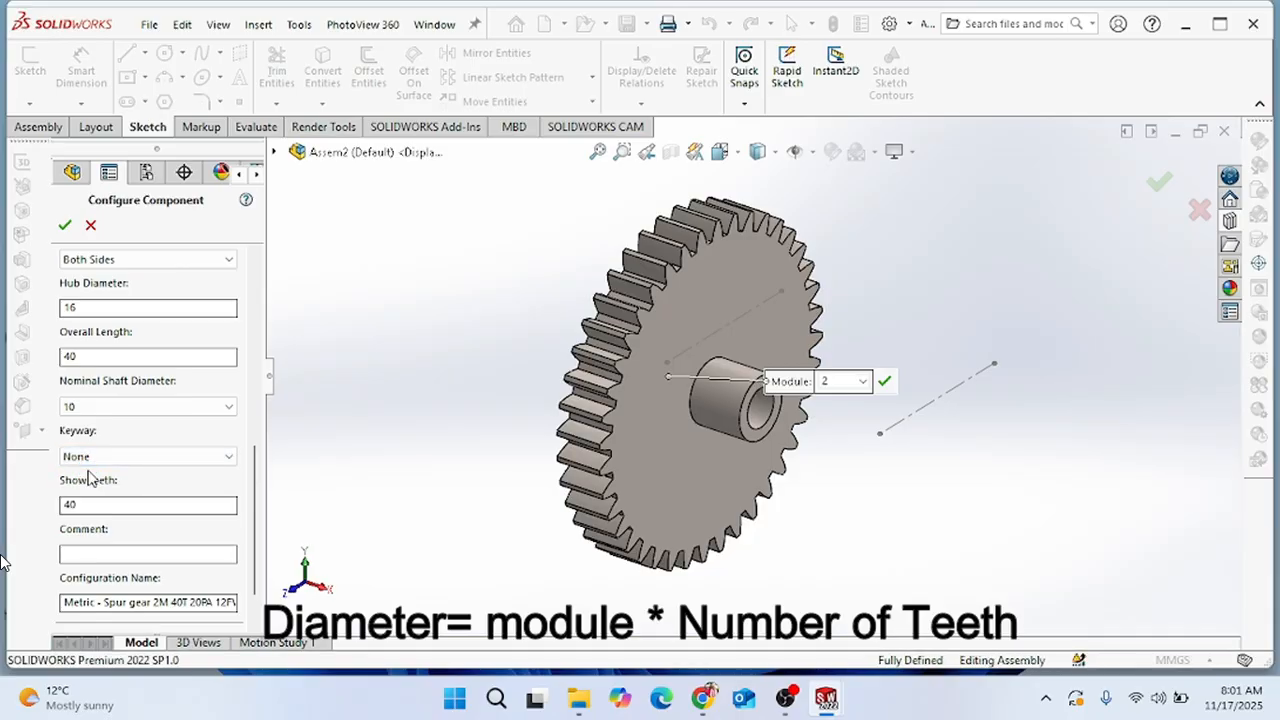
pyautogui.click(105, 456)
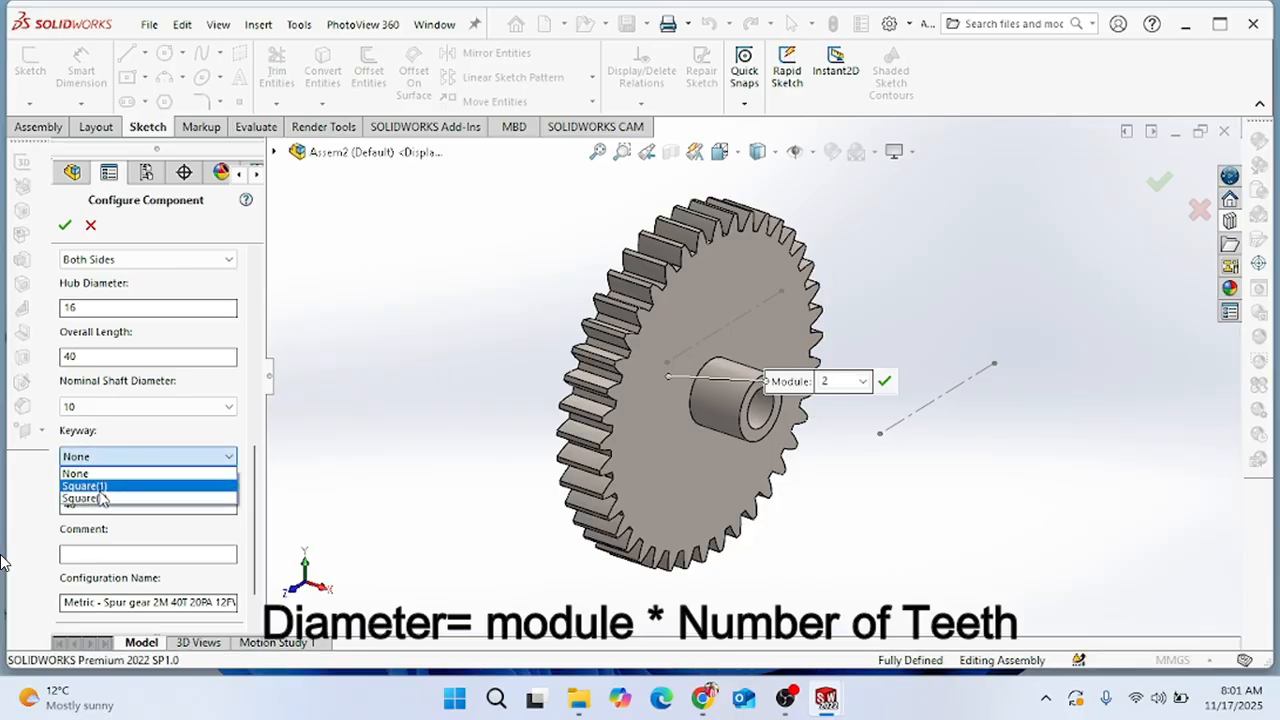
pyautogui.click(158, 487)
pyautogui.moveTo(503, 440); pyautogui.dragTo(465, 420, button='middle')
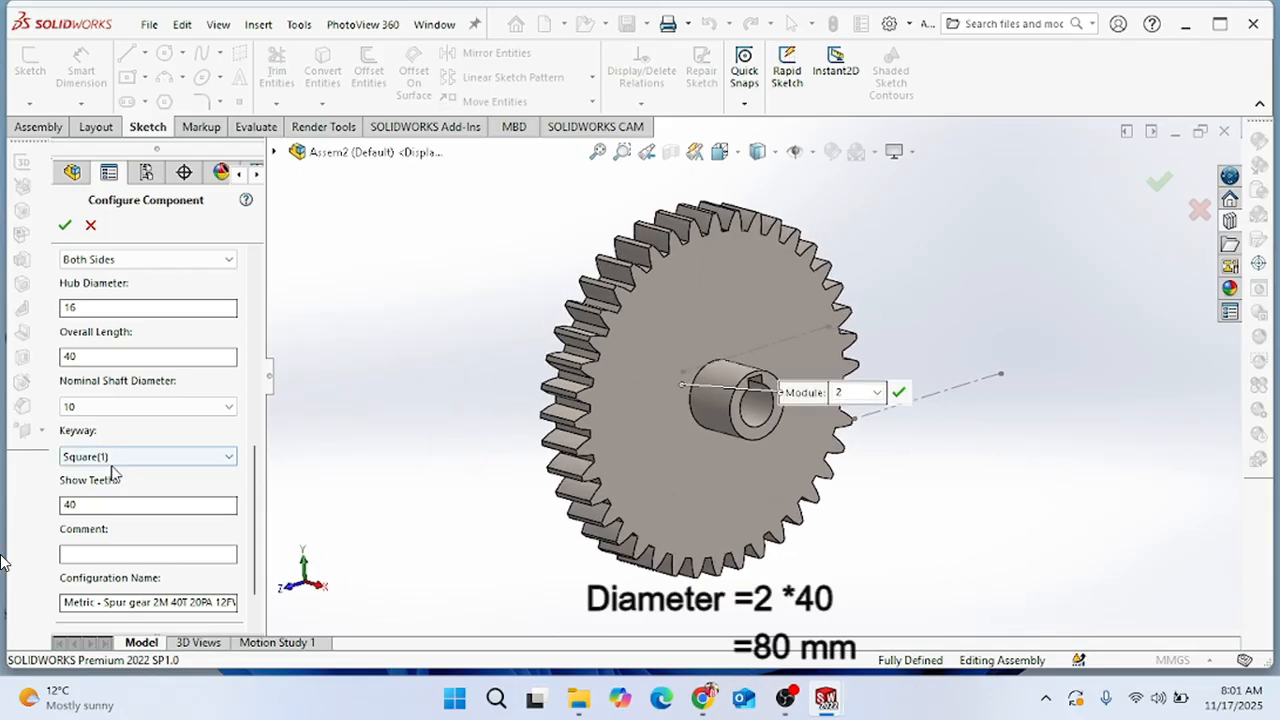
# Review the spur gear's properties, accept the configuration and finish inserting without placing additional copies.
pyautogui.scroll(-1, 255, 534)
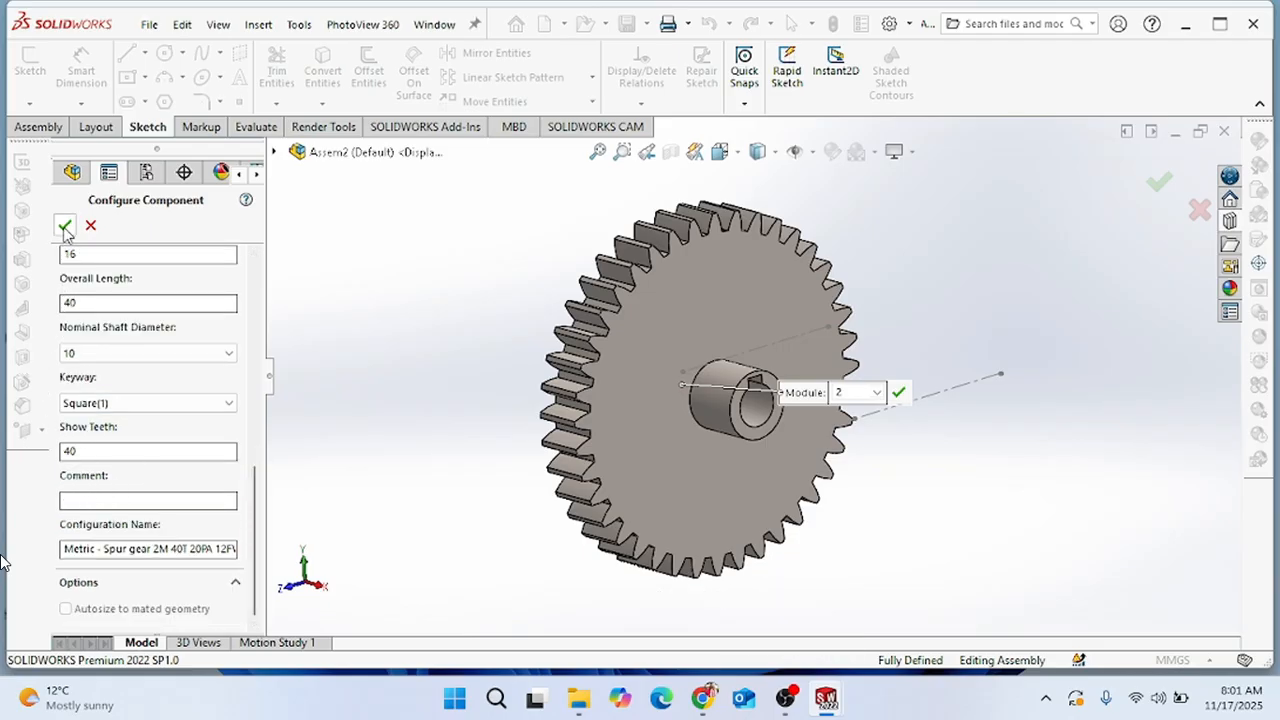
pyautogui.scroll(4, 90, 342)
pyautogui.scroll(4, 92, 340)
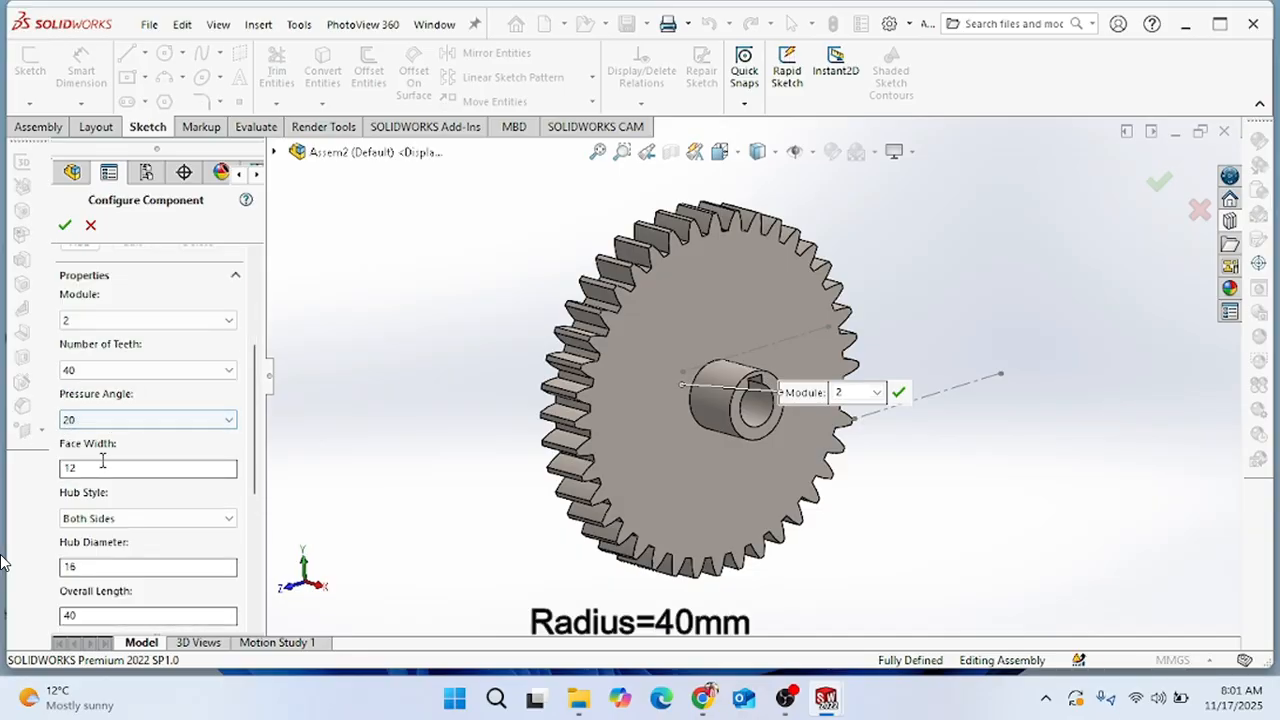
pyautogui.scroll(-1, 90, 478)
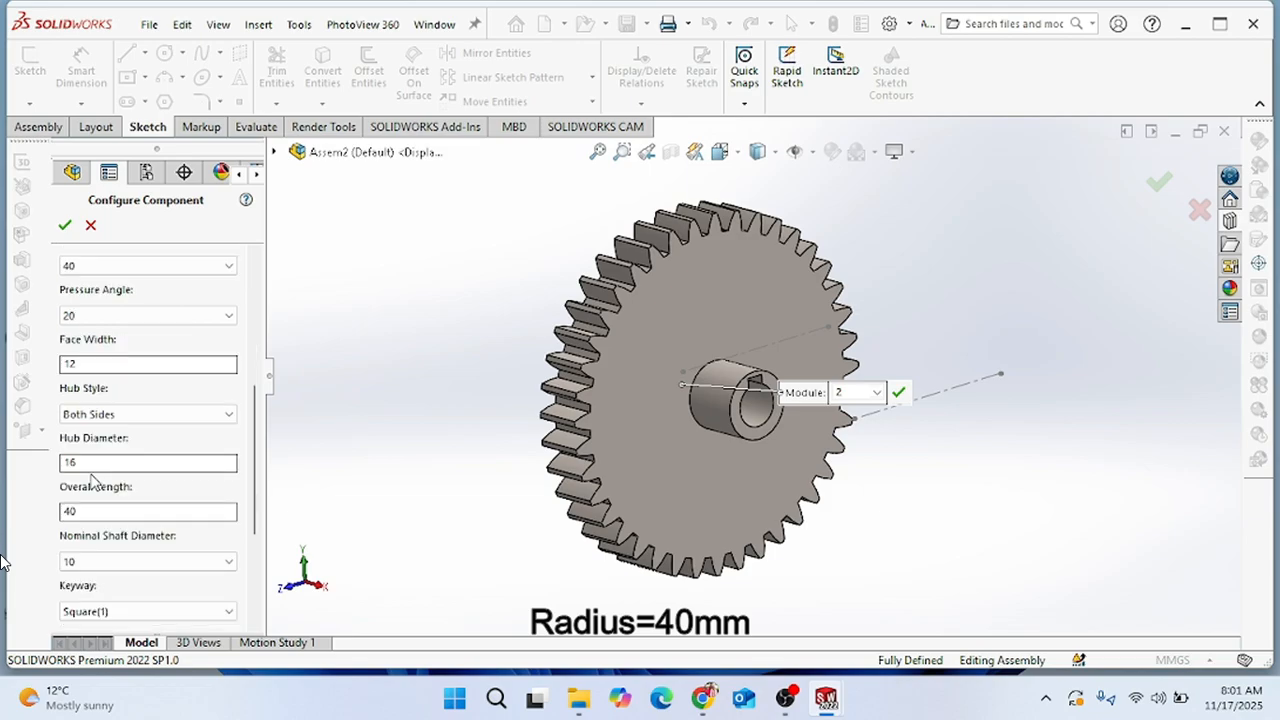
pyautogui.click(63, 224)
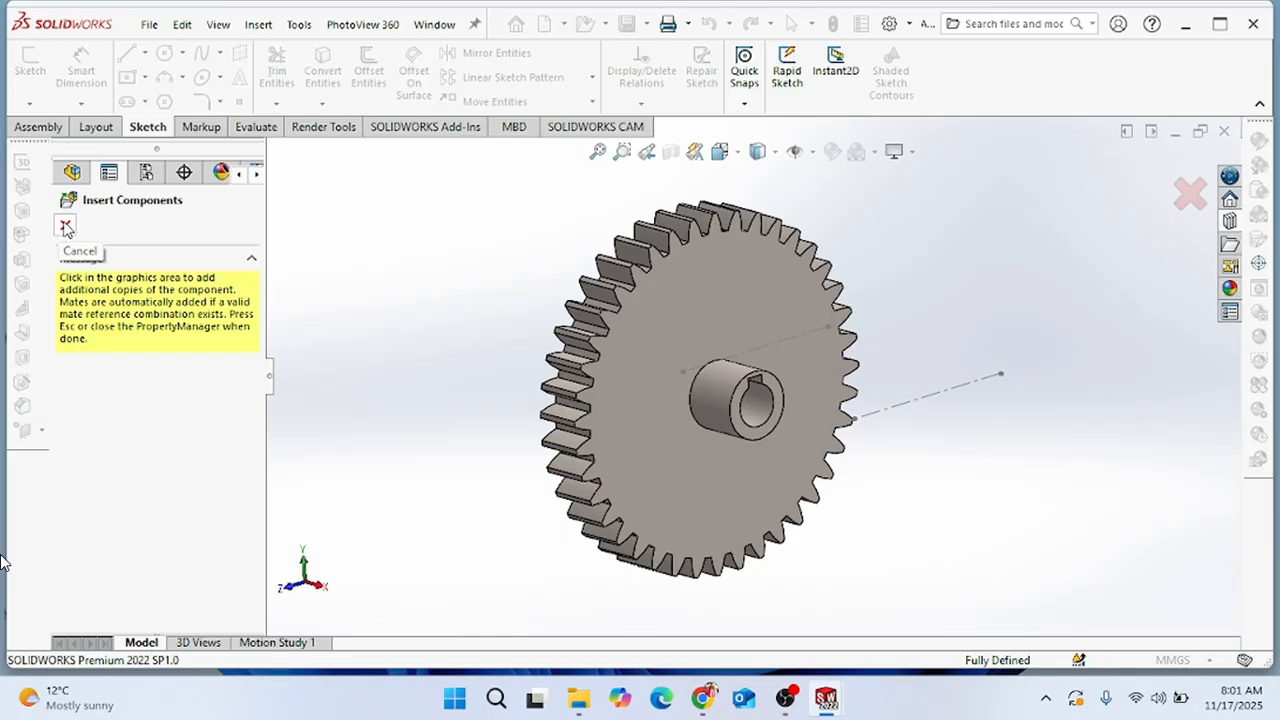
pyautogui.click(65, 227)
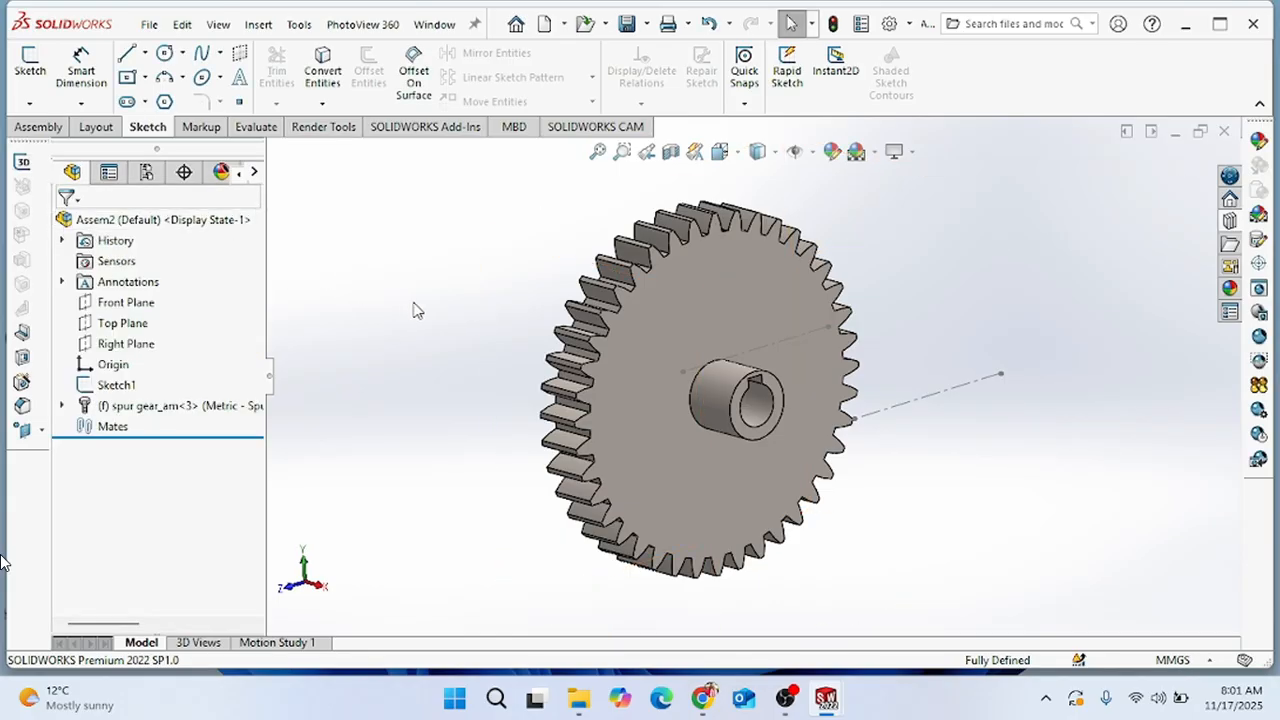
# Float the fixed spur gear so that it can move in the assembly.
pyautogui.scroll(2, 526, 346)
pyautogui.moveTo(526, 346)
pyautogui.mouseDown(button='middle')
pyautogui.moveTo(509, 343)
pyautogui.moveTo(528, 347)
pyautogui.mouseUp(button='middle')
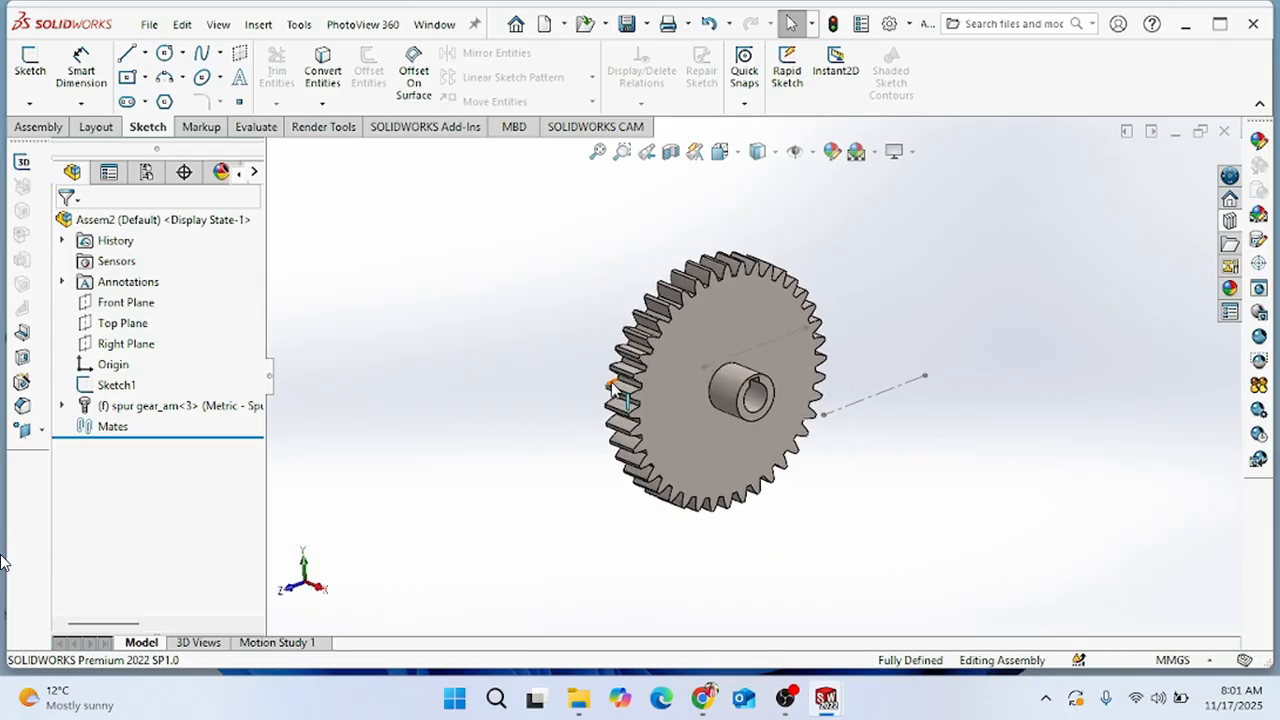
pyautogui.click(695, 354)
pyautogui.click(527, 382)
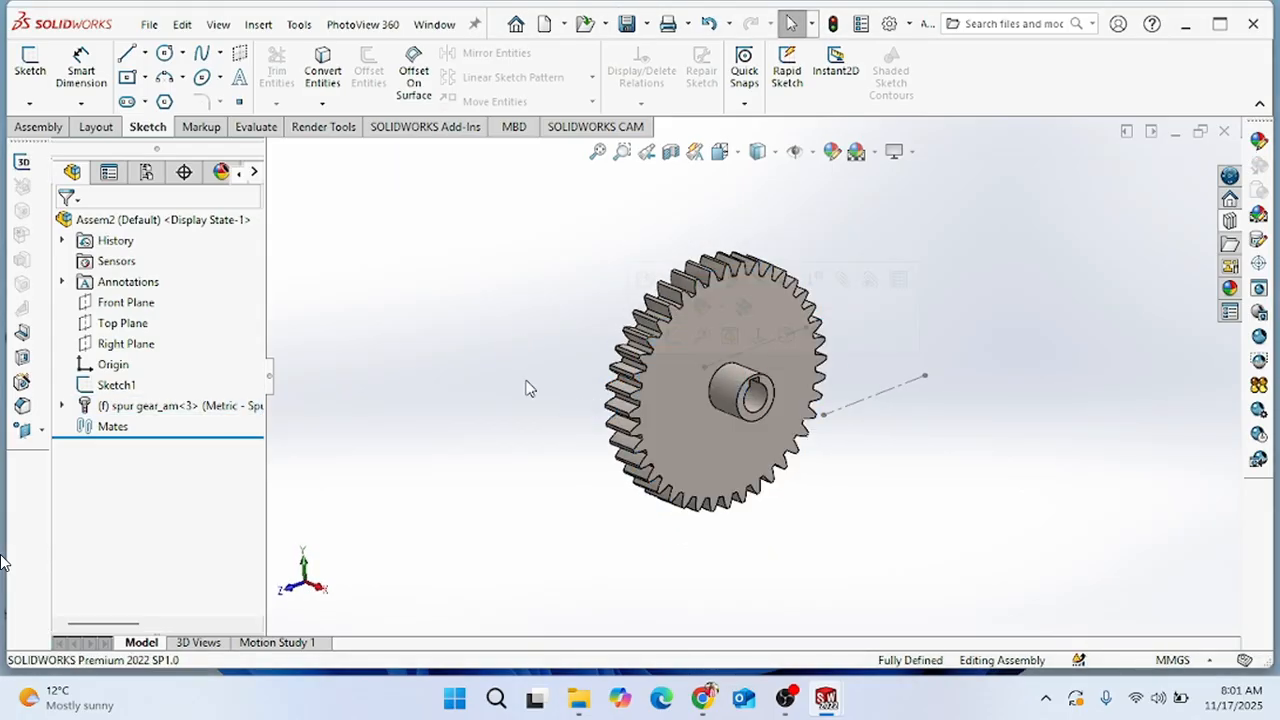
pyautogui.rightClick(702, 350)
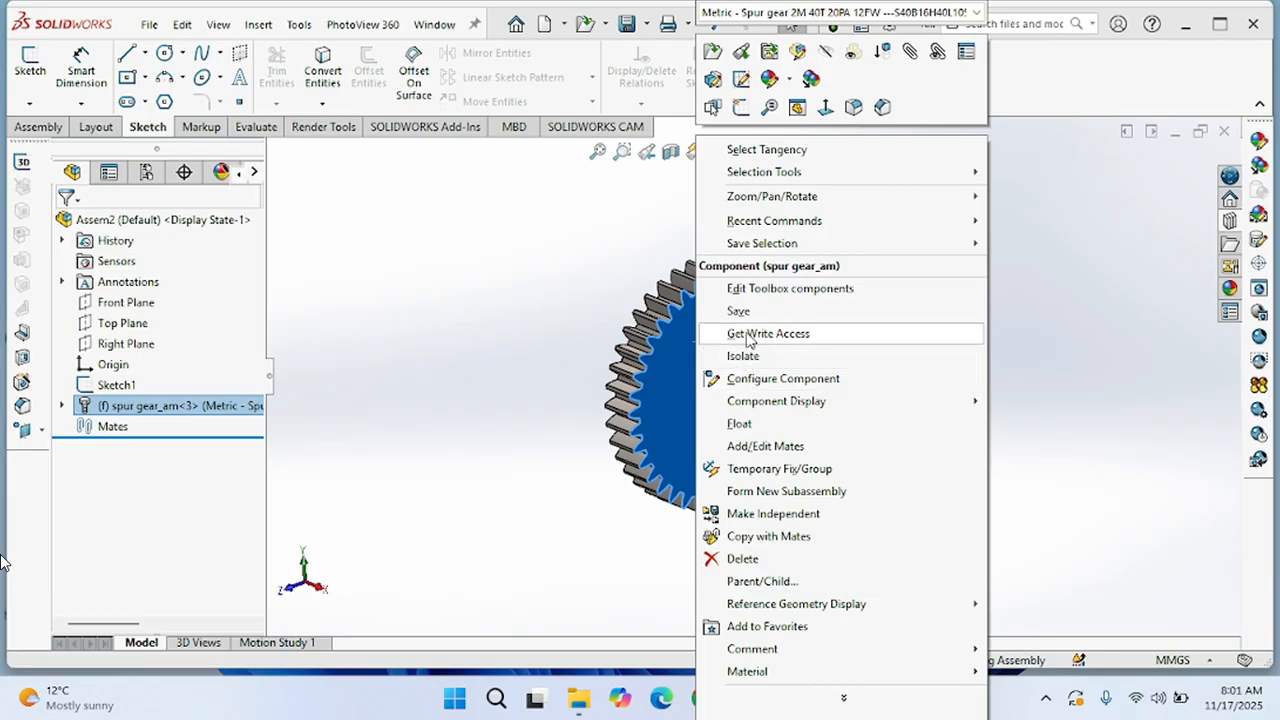
pyautogui.click(740, 424)
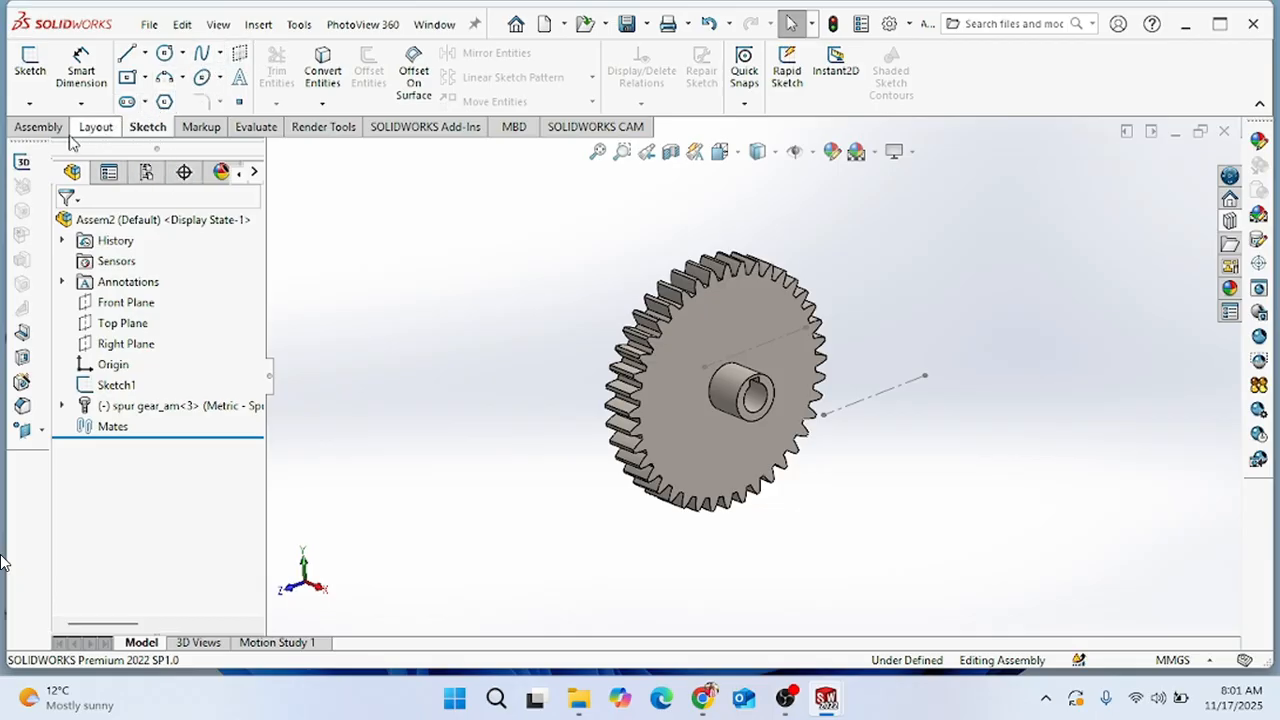
# Add a concentric mate between the gear's cylindrical hub face and the right construction line.
pyautogui.click(36, 130)
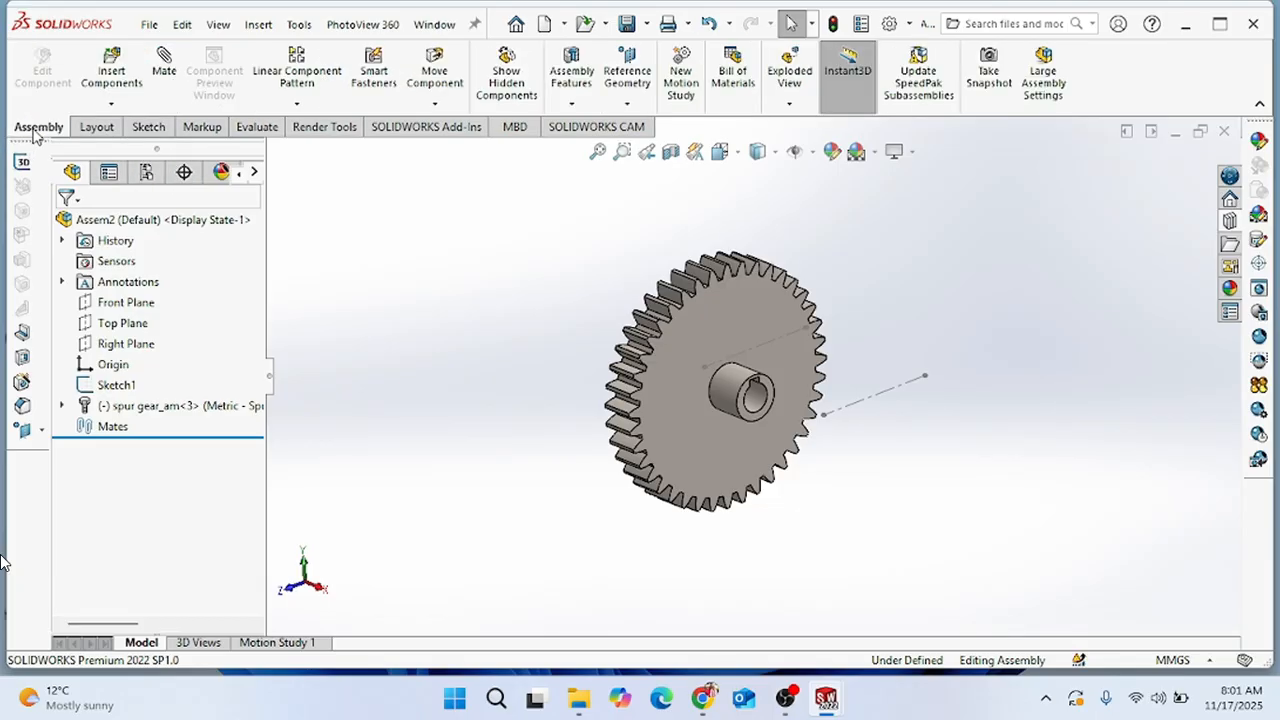
pyautogui.click(166, 86)
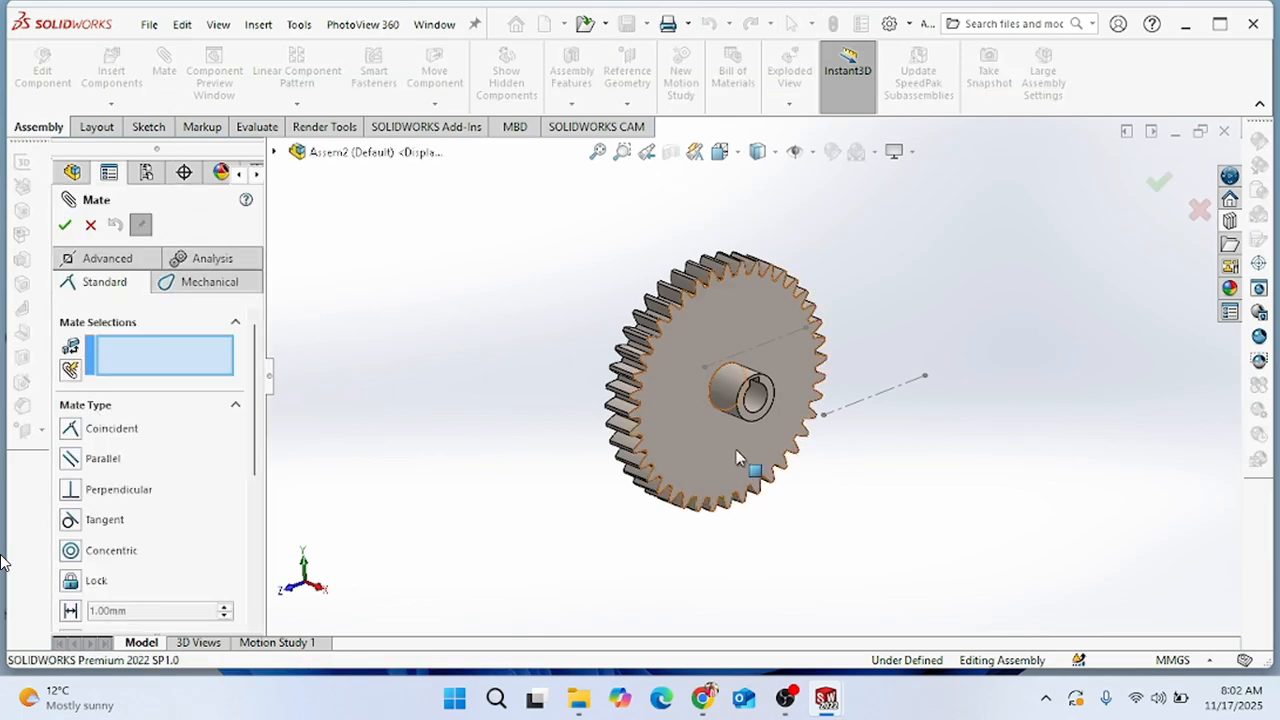
pyautogui.click(735, 393)
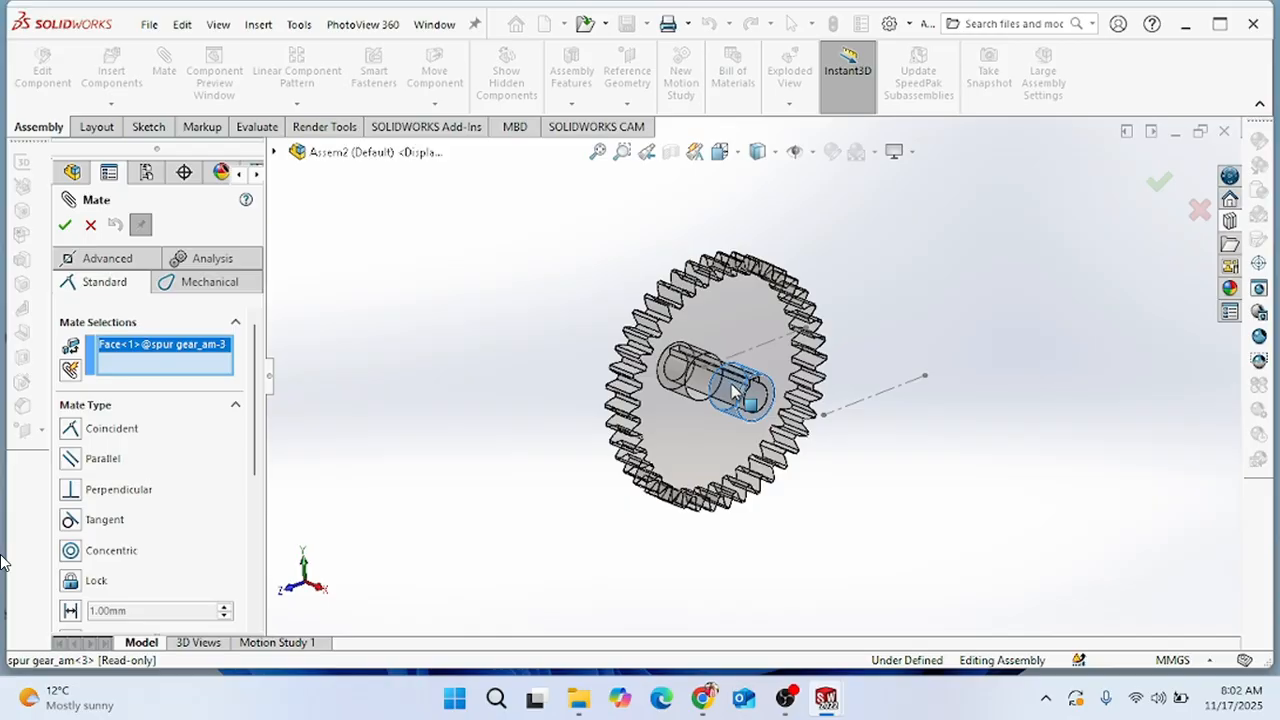
pyautogui.click(853, 406)
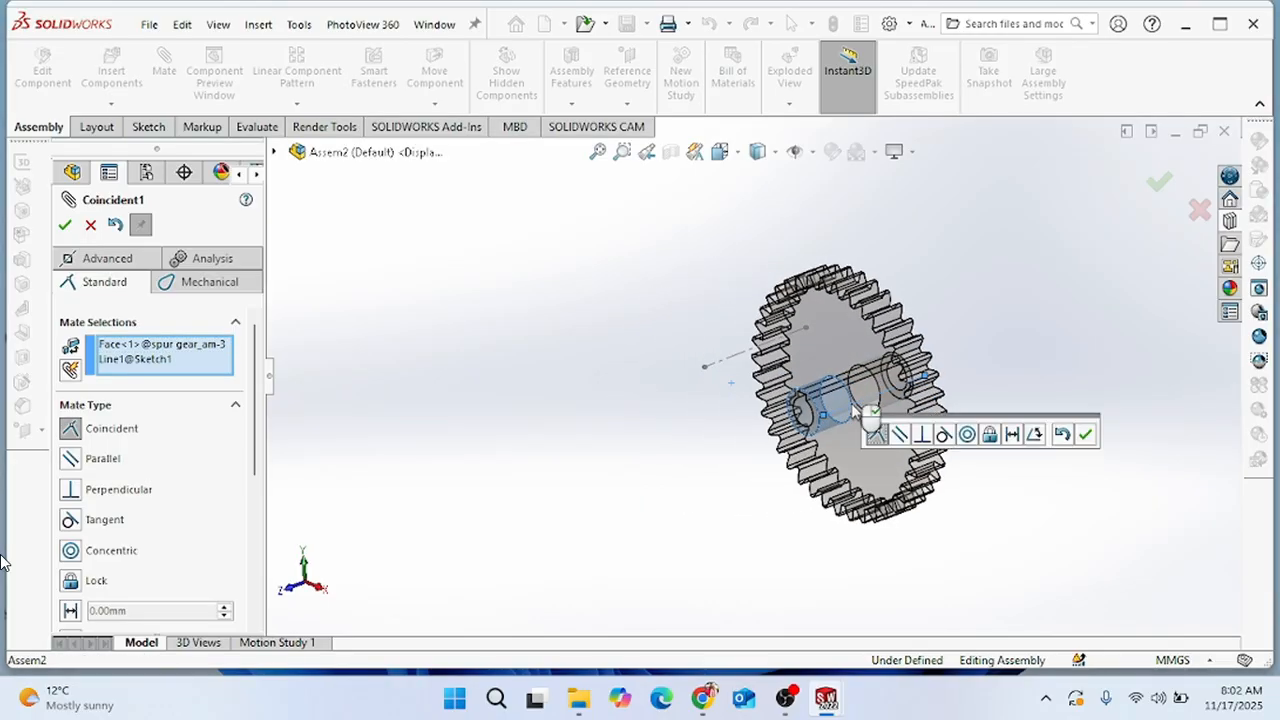
pyautogui.click(967, 436)
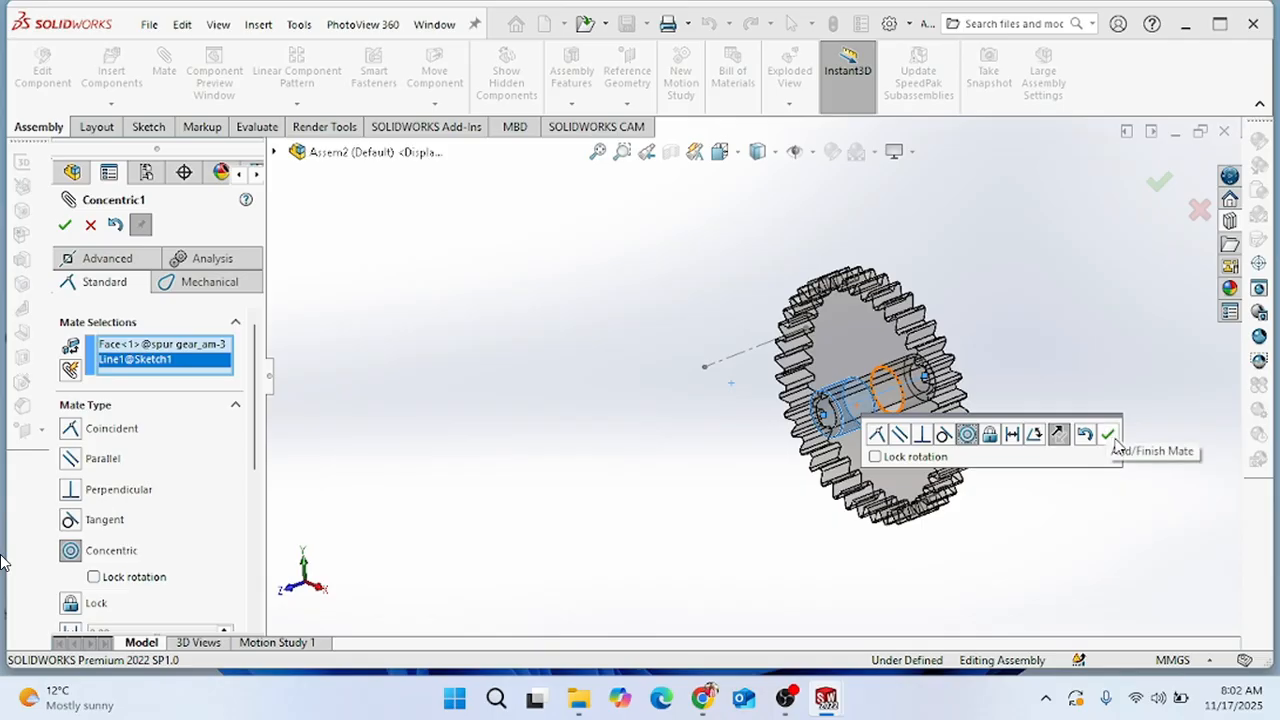
pyautogui.click(1109, 435)
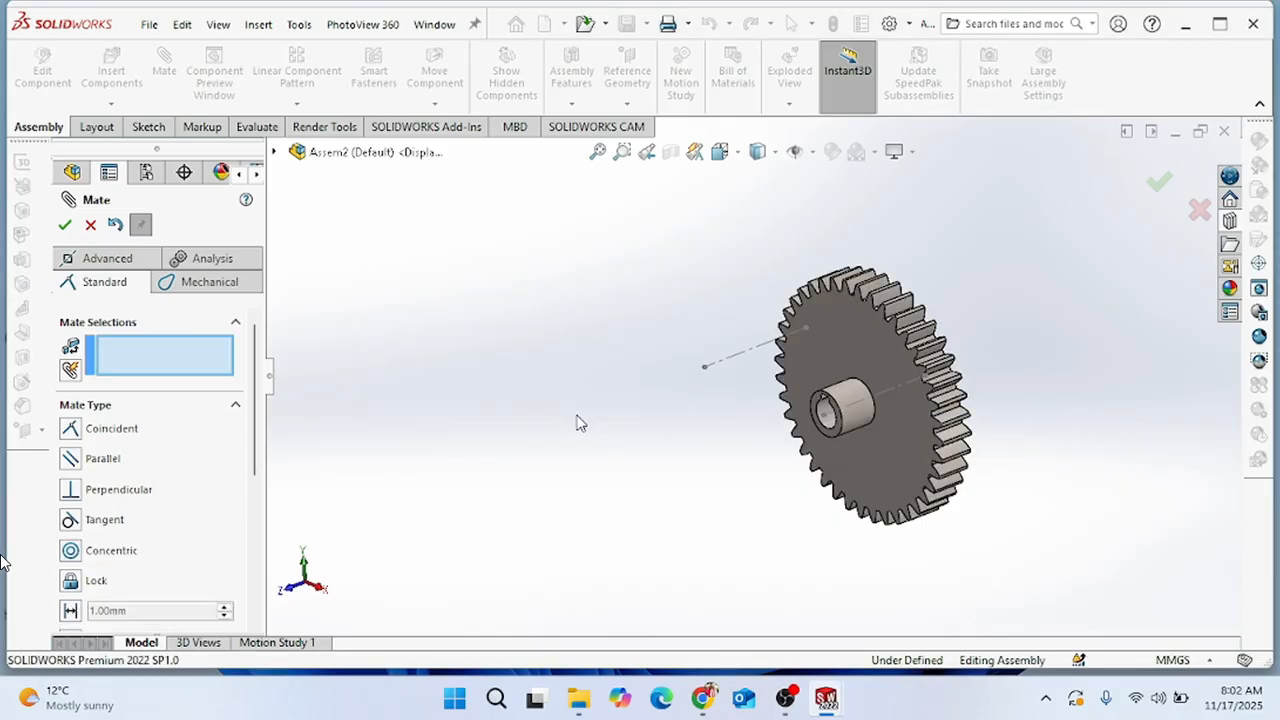
pyautogui.click(65, 224)
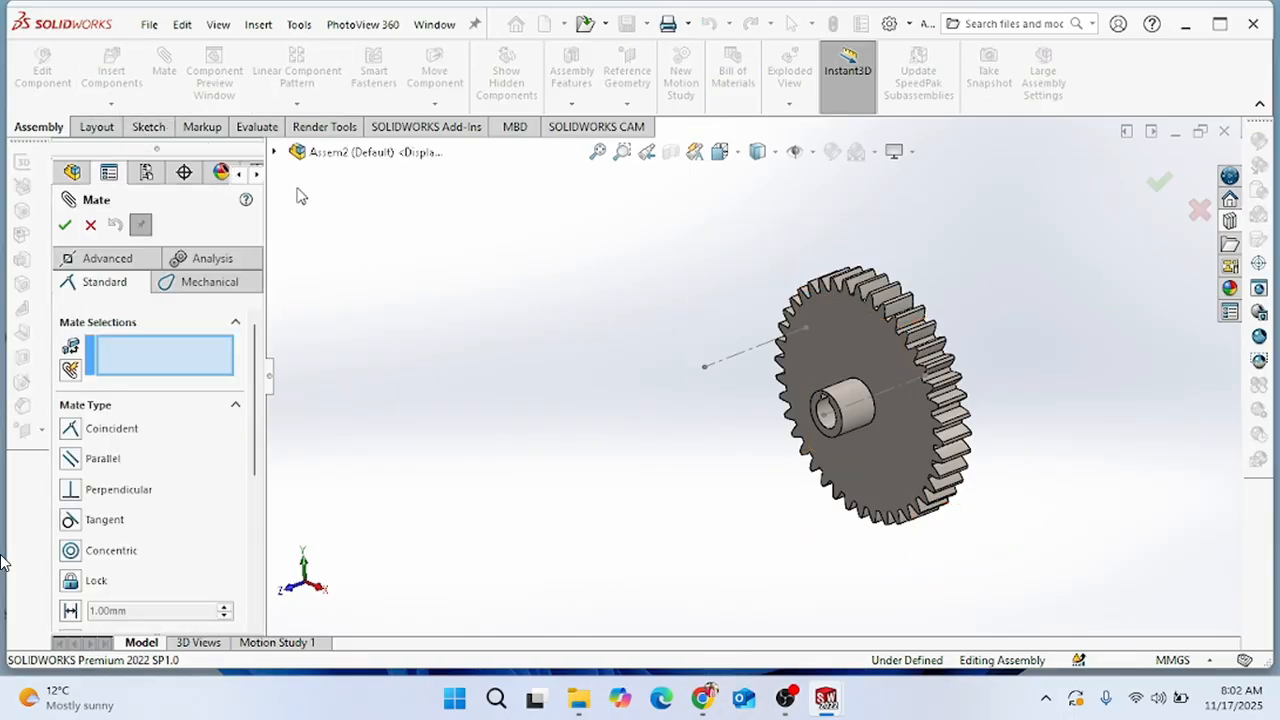
# Add a coincident mate between the assembly's Front Plane and the 40-tooth gear's Plane3, and finish mating.
pyautogui.click(275, 153)
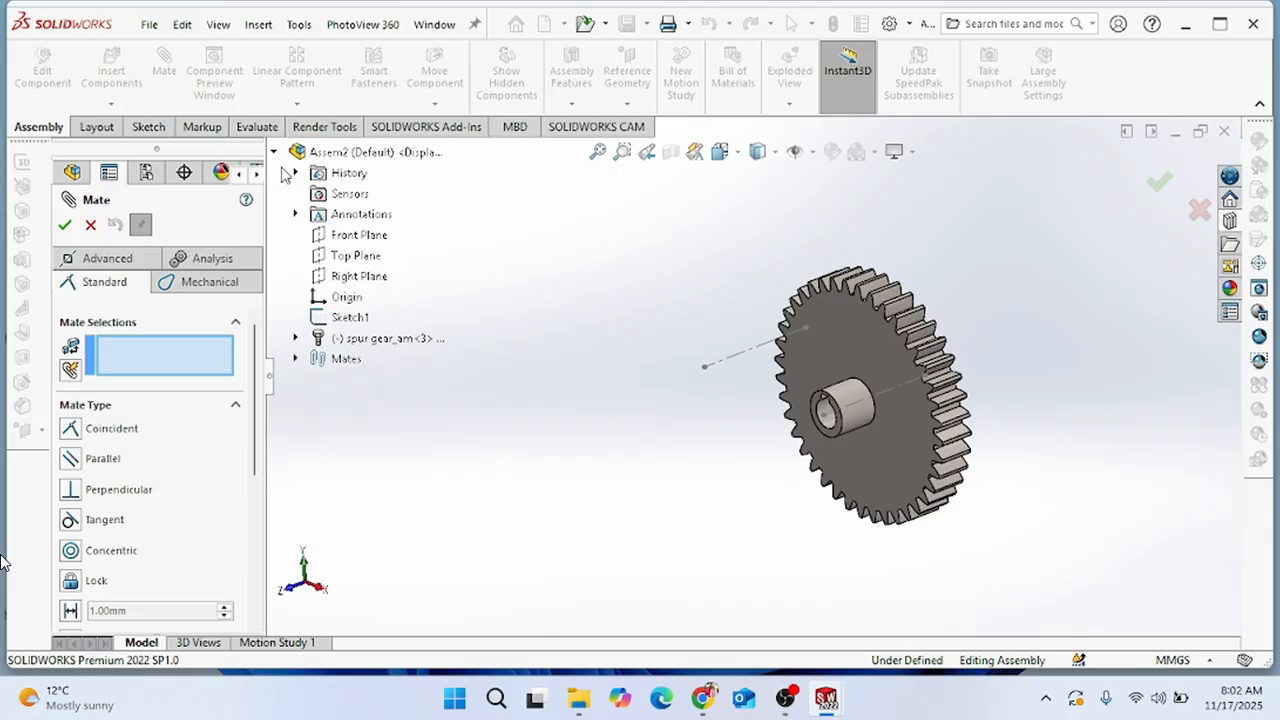
pyautogui.click(348, 240)
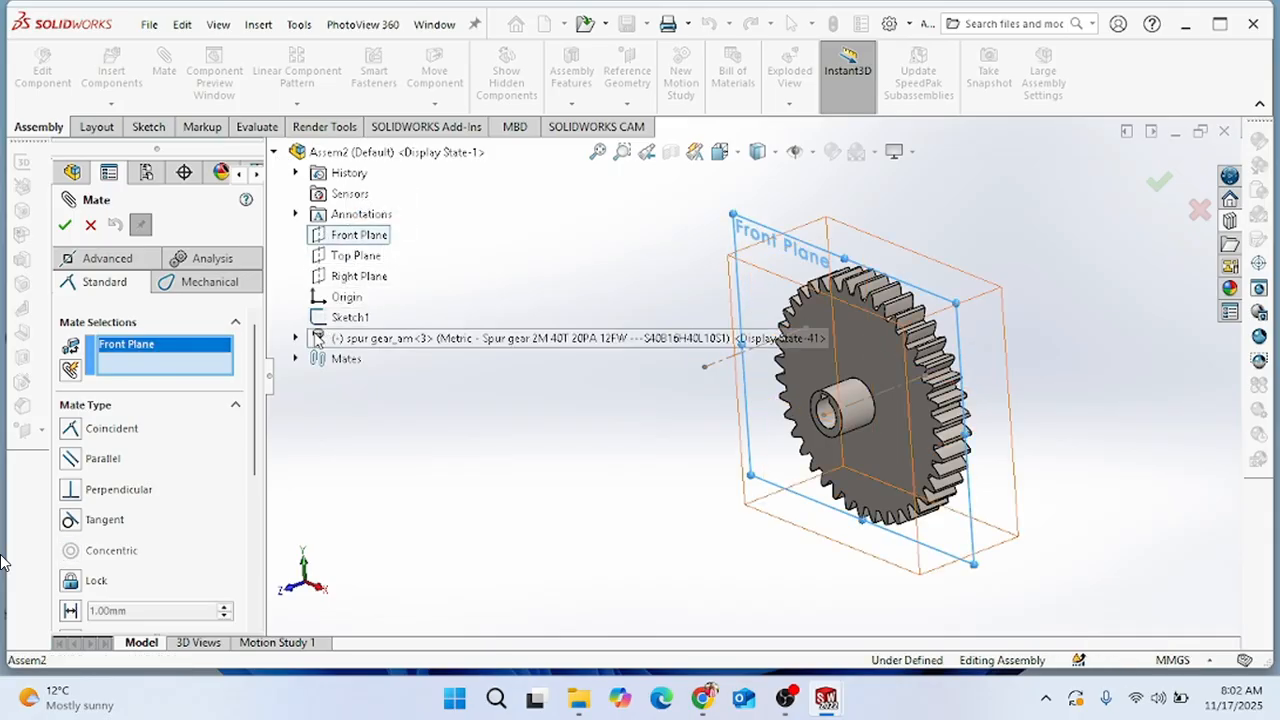
pyautogui.click(296, 340)
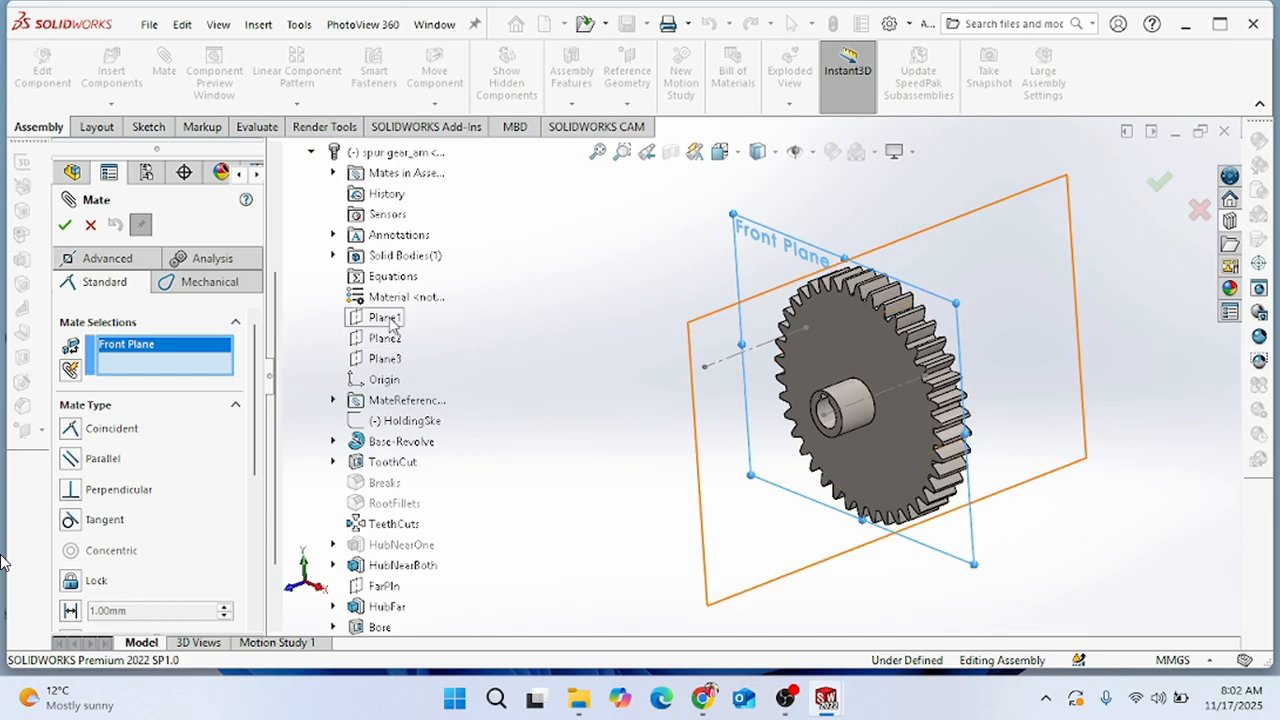
pyautogui.click(385, 358)
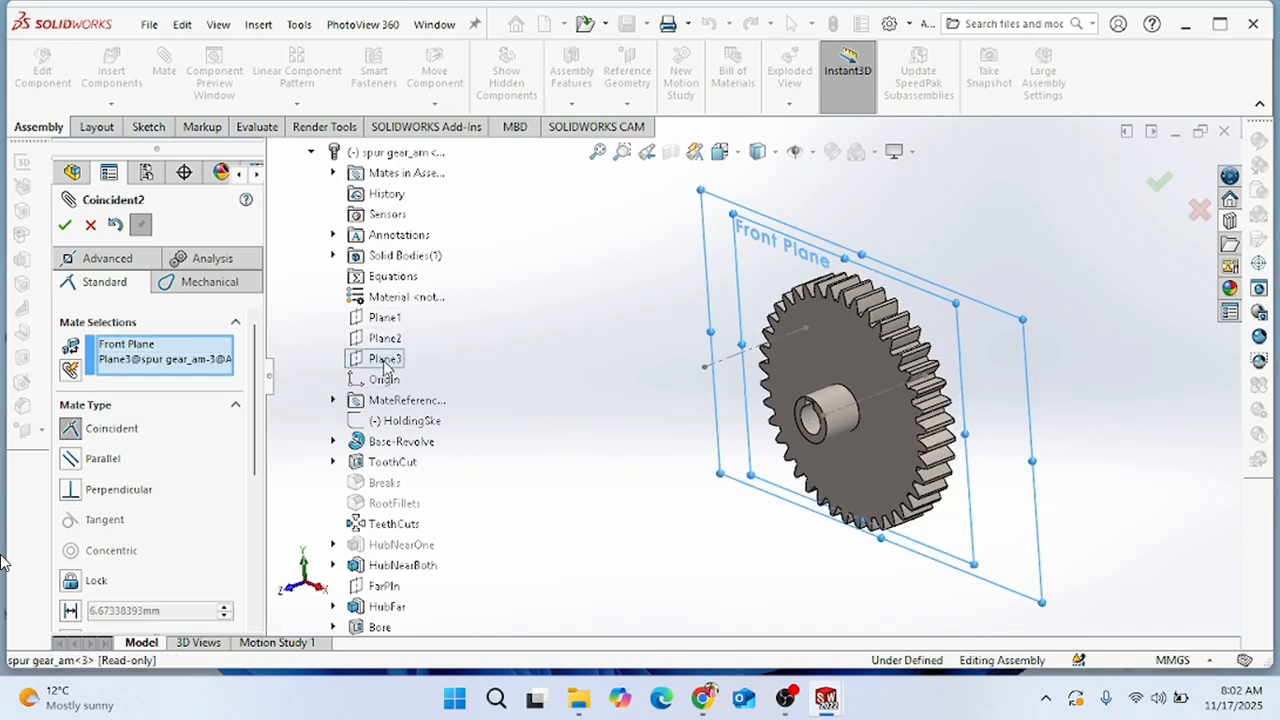
pyautogui.click(360, 337)
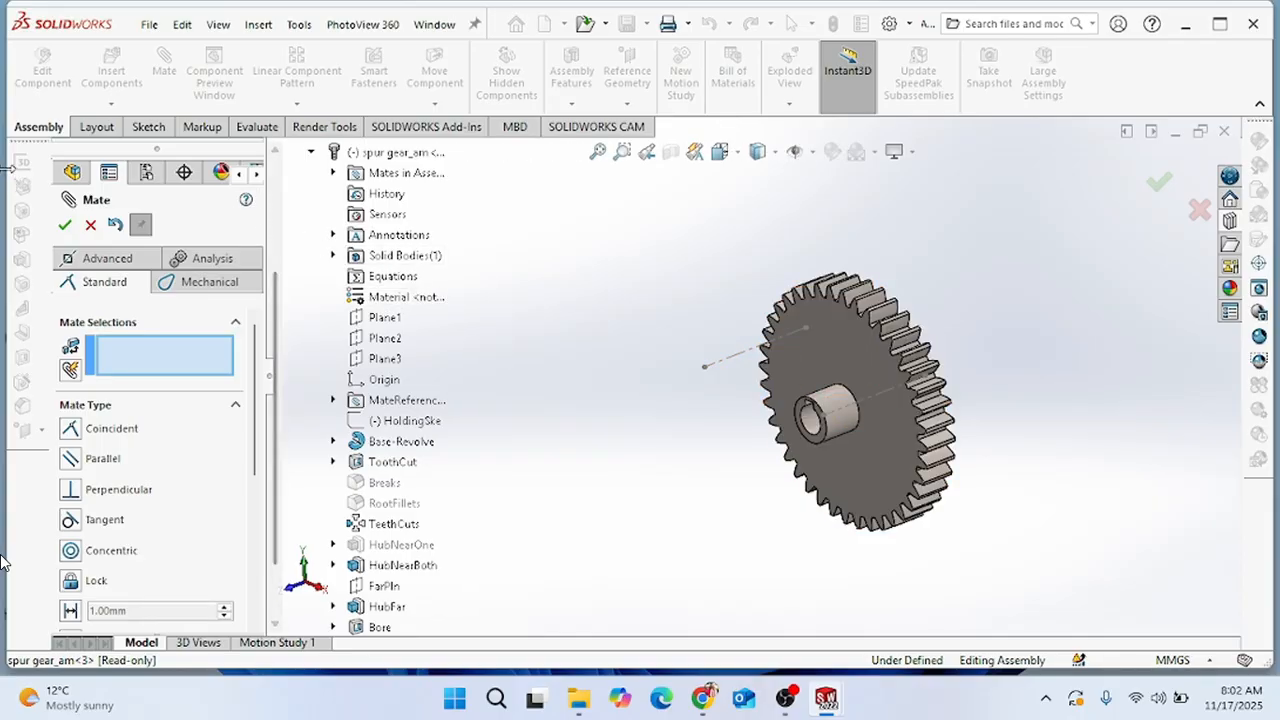
pyautogui.click(88, 226)
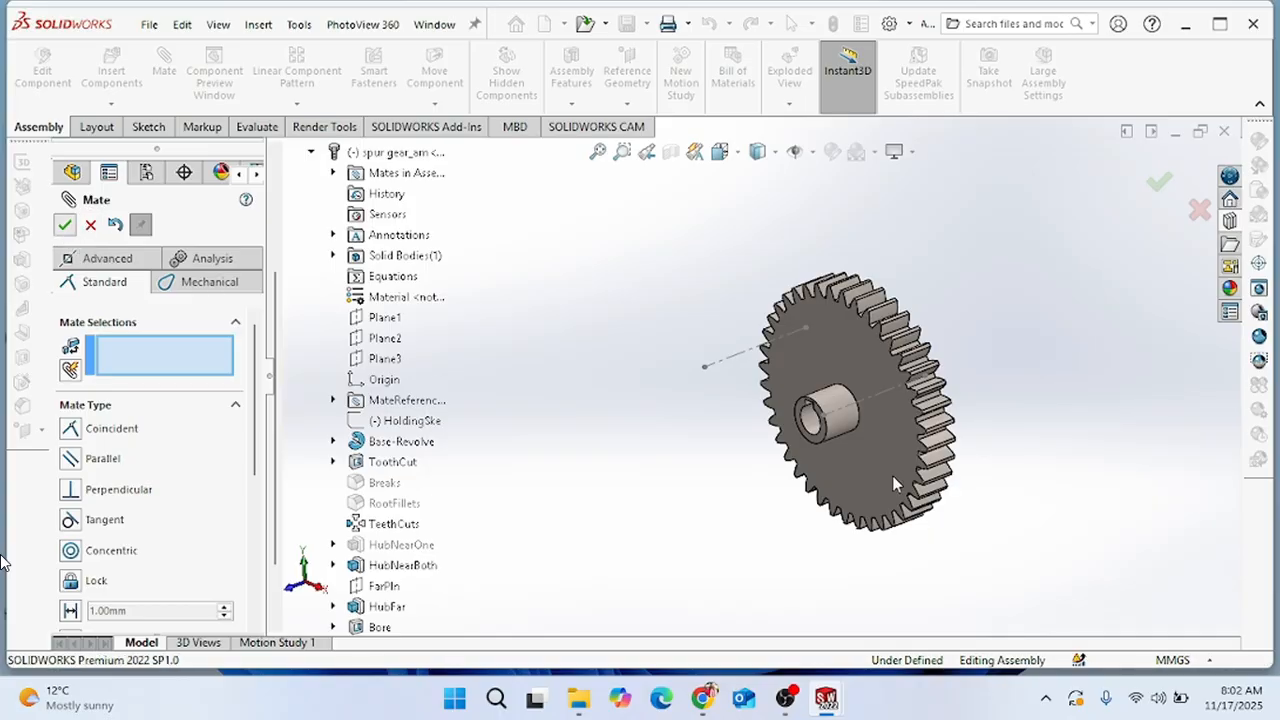
# Place a second Toolbox spur gear in the empty space beside the left construction line.
pyautogui.moveTo(790, 393); pyautogui.dragTo(1006, 415, button='middle')
pyautogui.click(1258, 240)
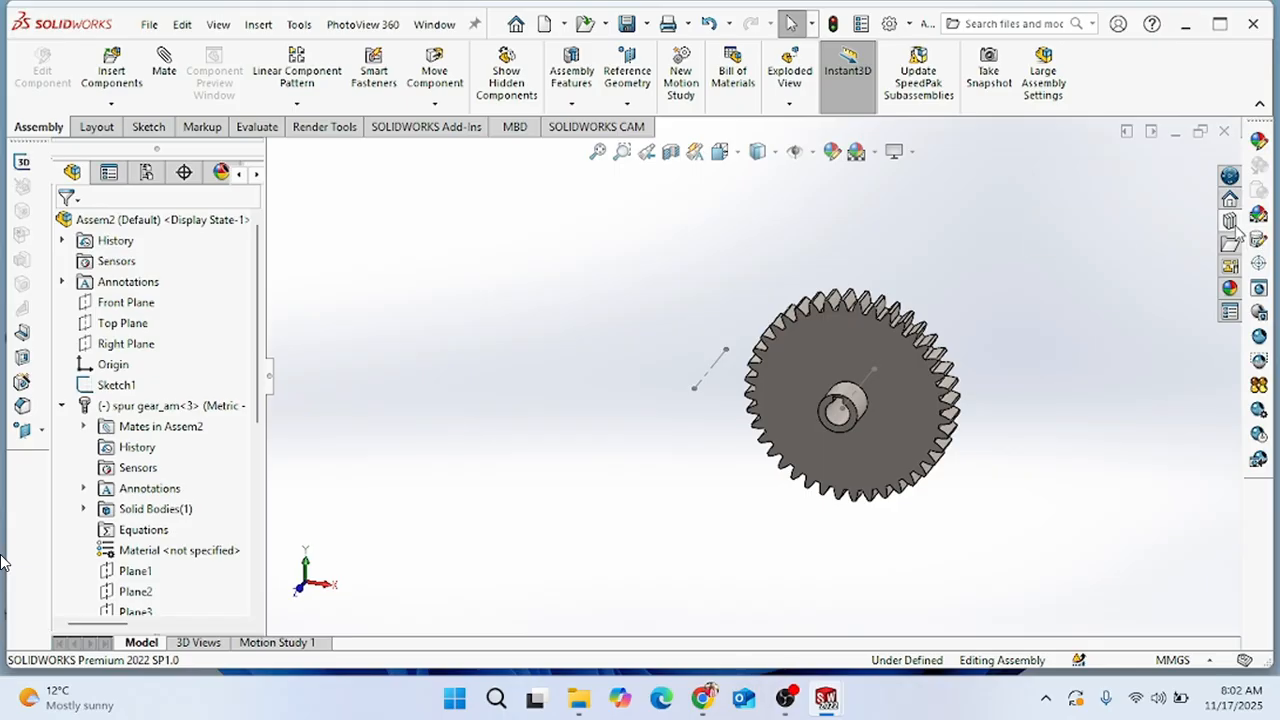
pyautogui.moveTo(1092, 588); pyautogui.dragTo(577, 385)
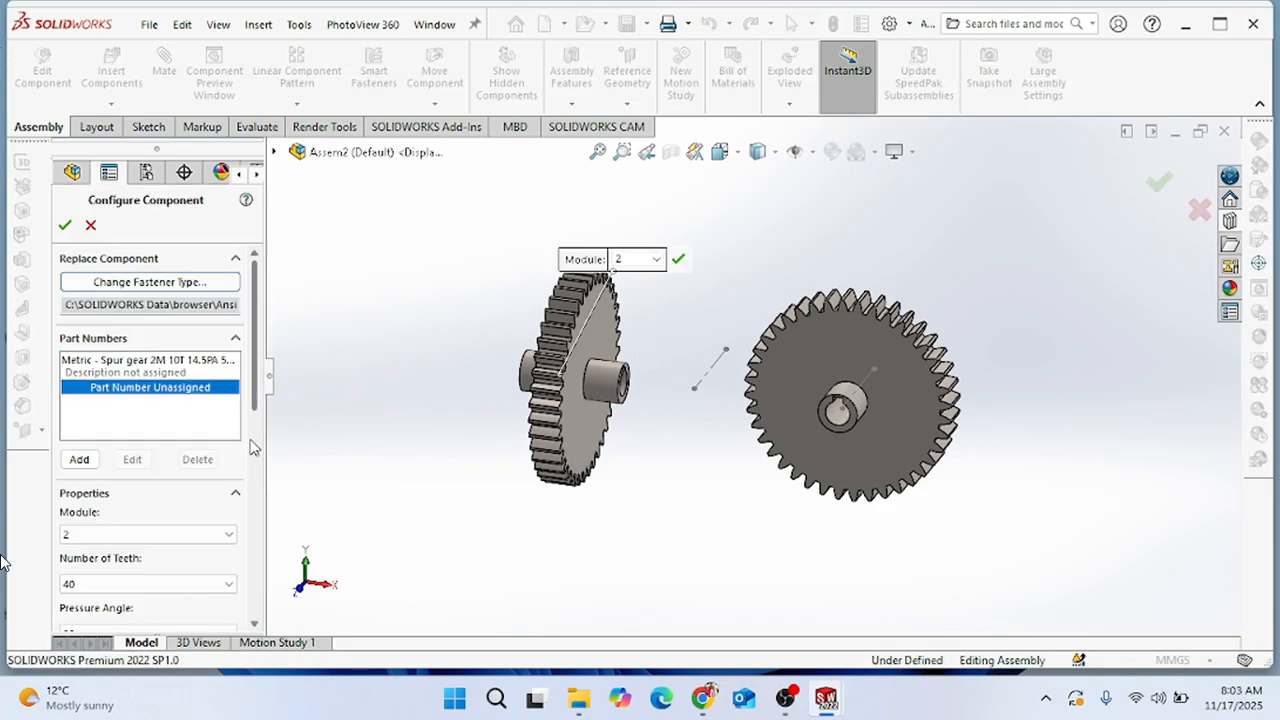
# Set the second spur gear's number of teeth to 20.
pyautogui.scroll(-3, 255, 448)
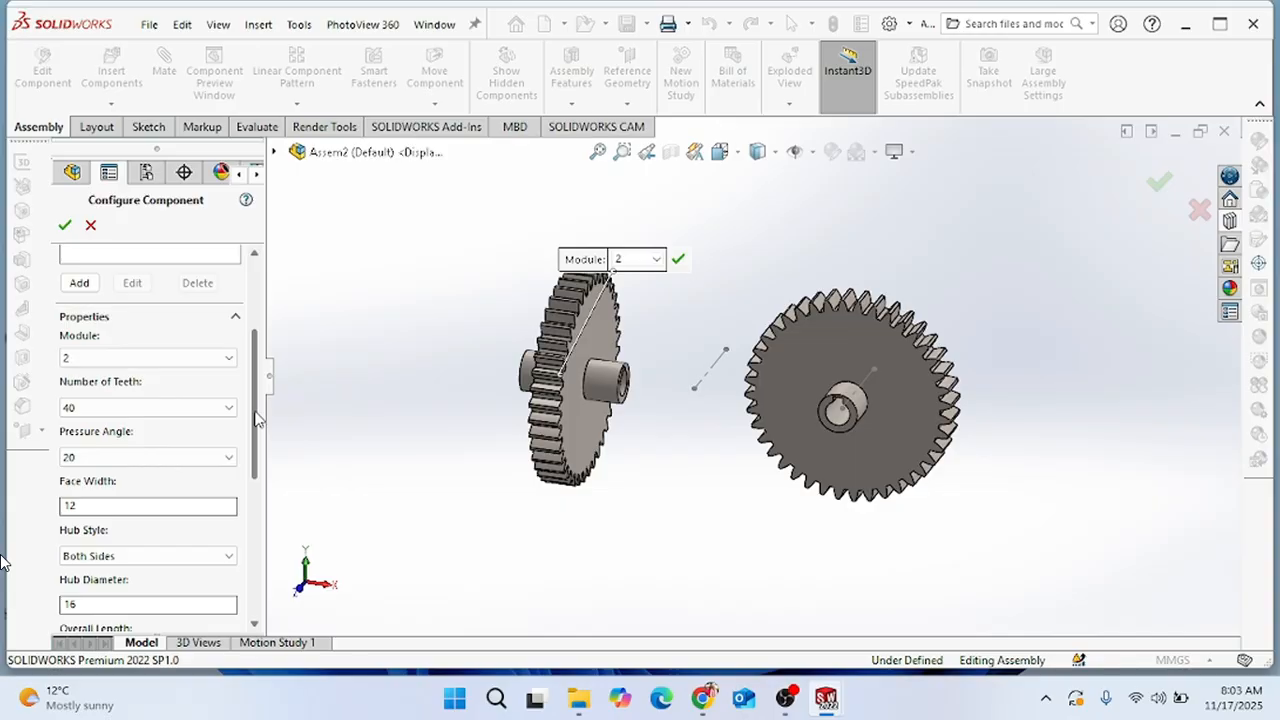
pyautogui.scroll(-1, 255, 420)
pyautogui.moveTo(709, 603)
pyautogui.mouseDown(button='middle')
pyautogui.moveTo(594, 571)
pyautogui.moveTo(626, 566)
pyautogui.moveTo(694, 594)
pyautogui.mouseUp(button='middle')
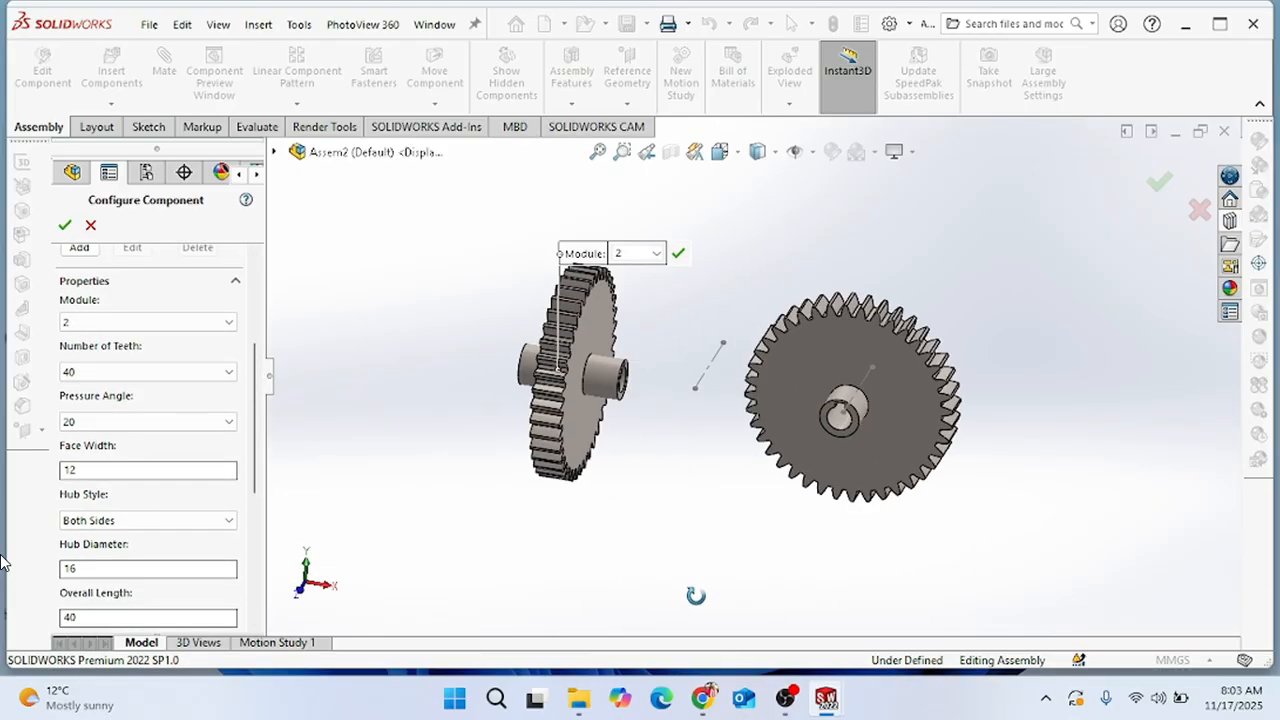
pyautogui.click(136, 371)
pyautogui.scroll(8, 137, 231)
pyautogui.scroll(1, 137, 231)
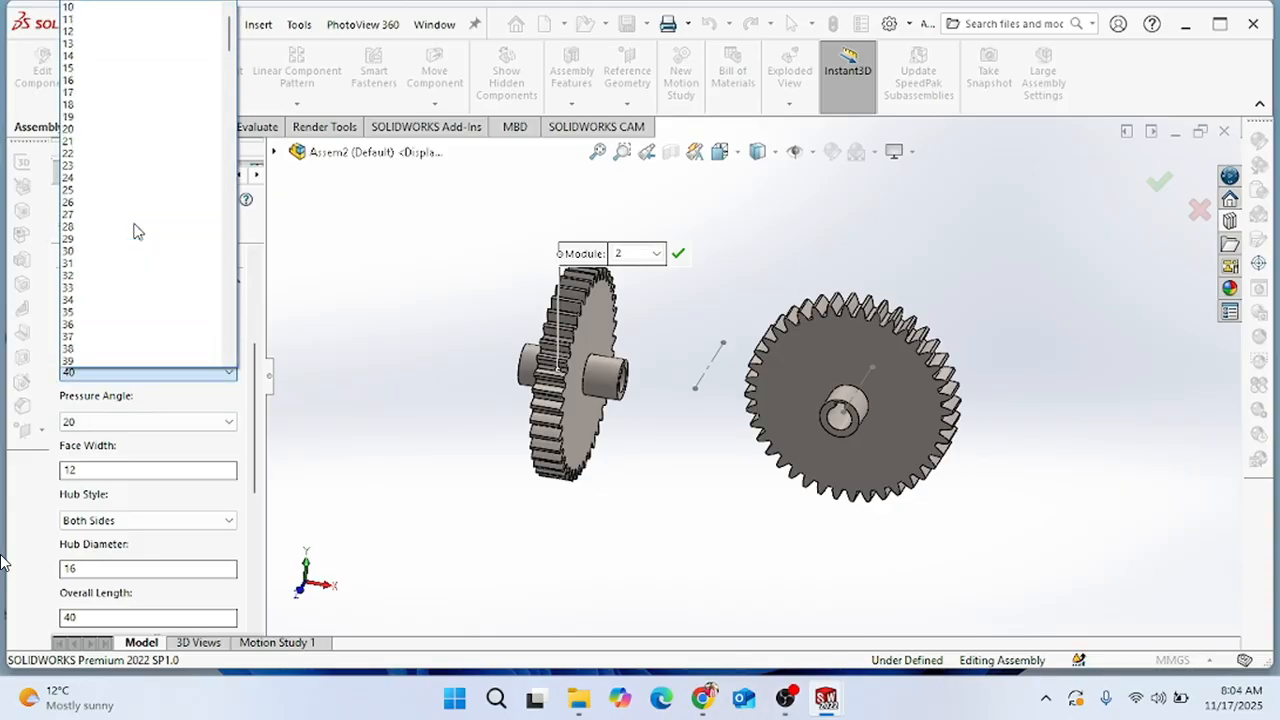
pyautogui.click(112, 131)
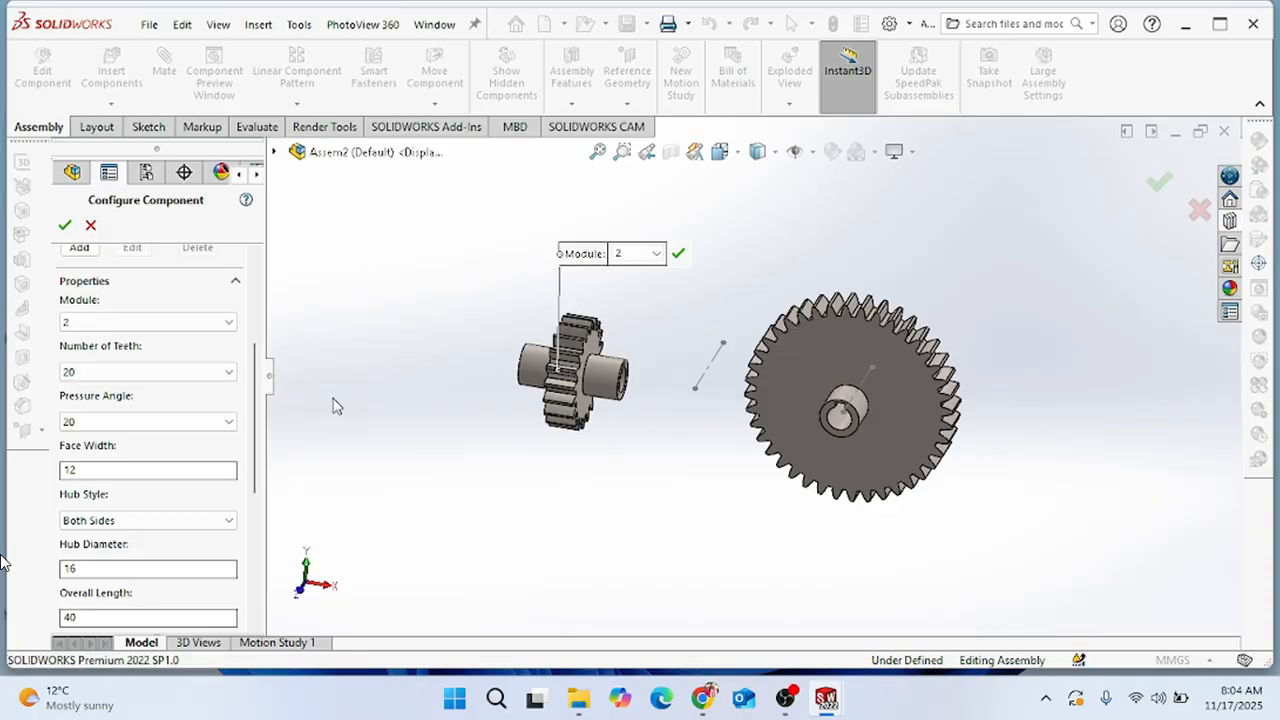
# Set the 20-tooth gear's face width to 8, hub diameter to 16 and overall length to 30, and finish inserting it without extra copies.
pyautogui.scroll(-4, 169, 416)
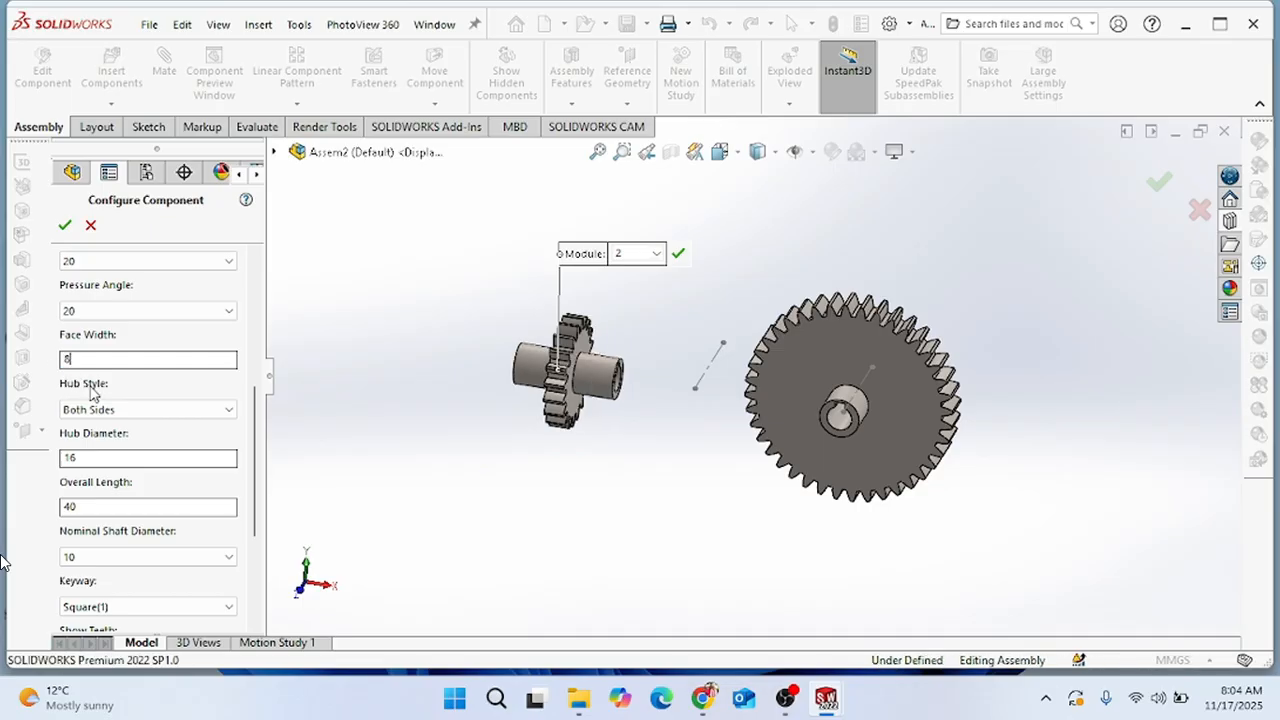
pyautogui.moveTo(89, 453); pyautogui.dragTo(40, 472)
pyautogui.write('1')
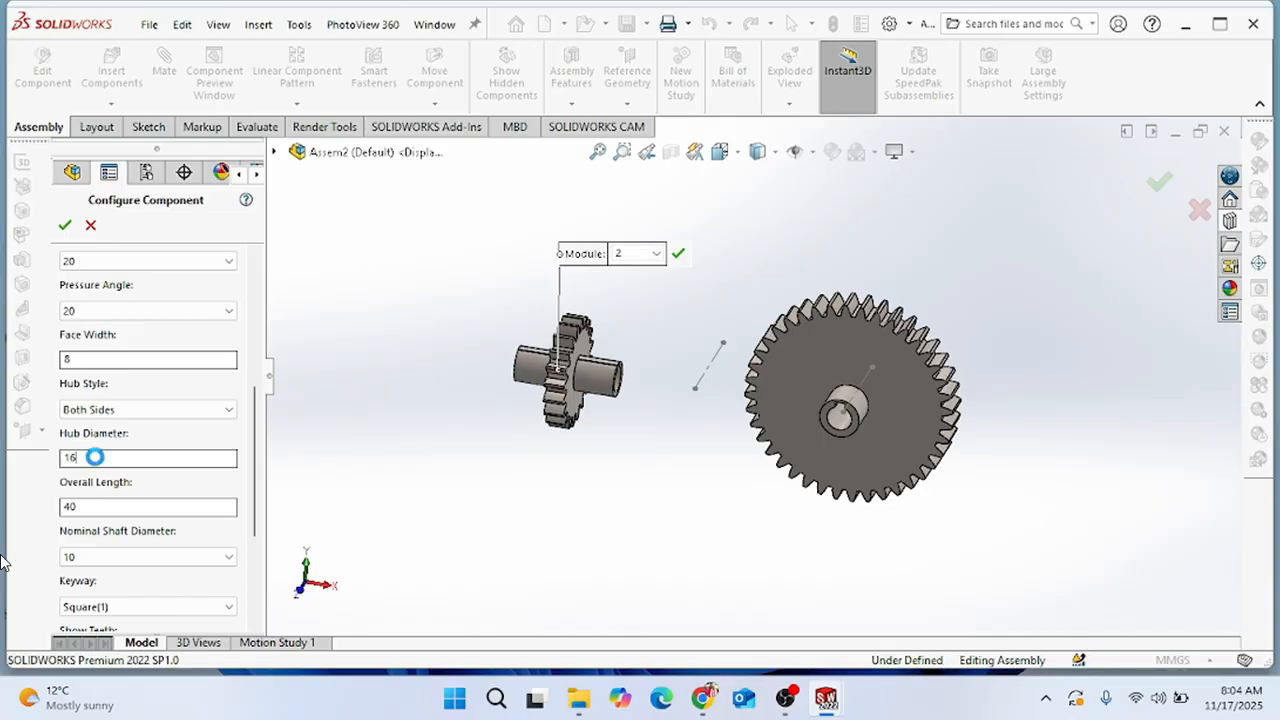
pyautogui.moveTo(418, 466); pyautogui.dragTo(380, 457, button='middle')
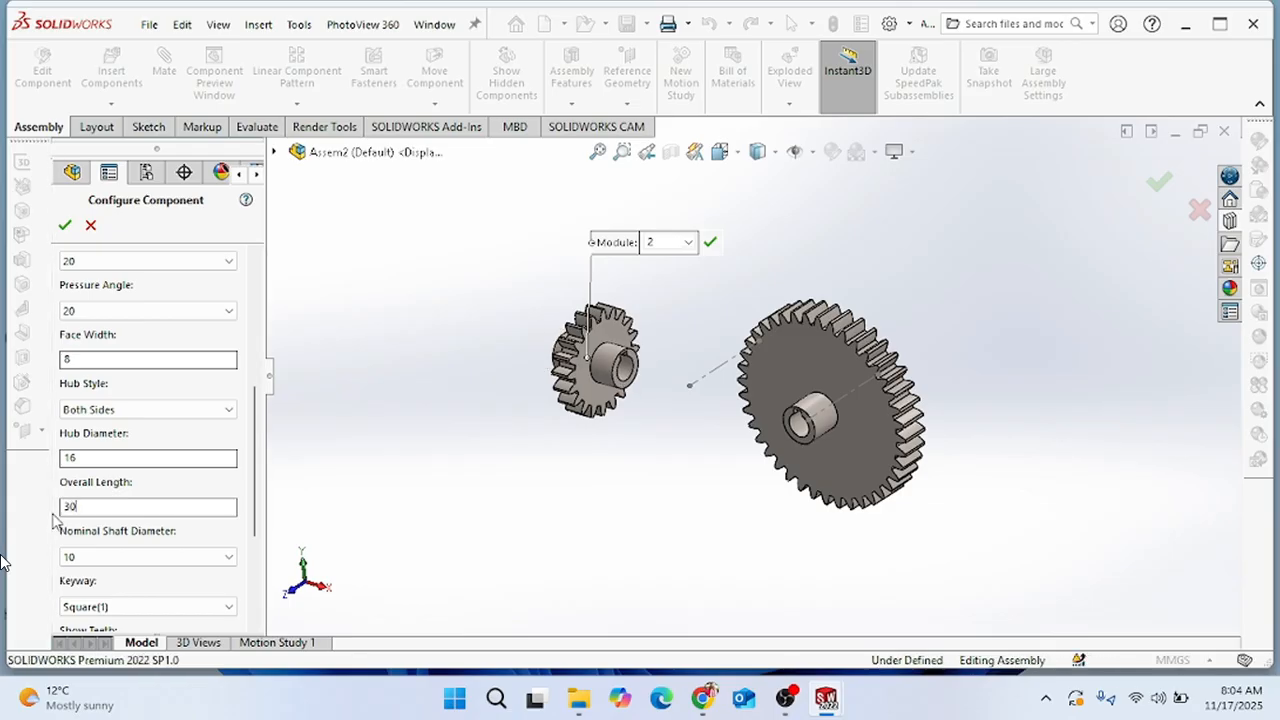
pyautogui.moveTo(637, 504)
pyautogui.mouseDown(button='middle')
pyautogui.moveTo(691, 486)
pyautogui.moveTo(646, 506)
pyautogui.moveTo(580, 491)
pyautogui.moveTo(601, 483)
pyautogui.moveTo(586, 506)
pyautogui.moveTo(617, 500)
pyautogui.mouseUp(button='middle')
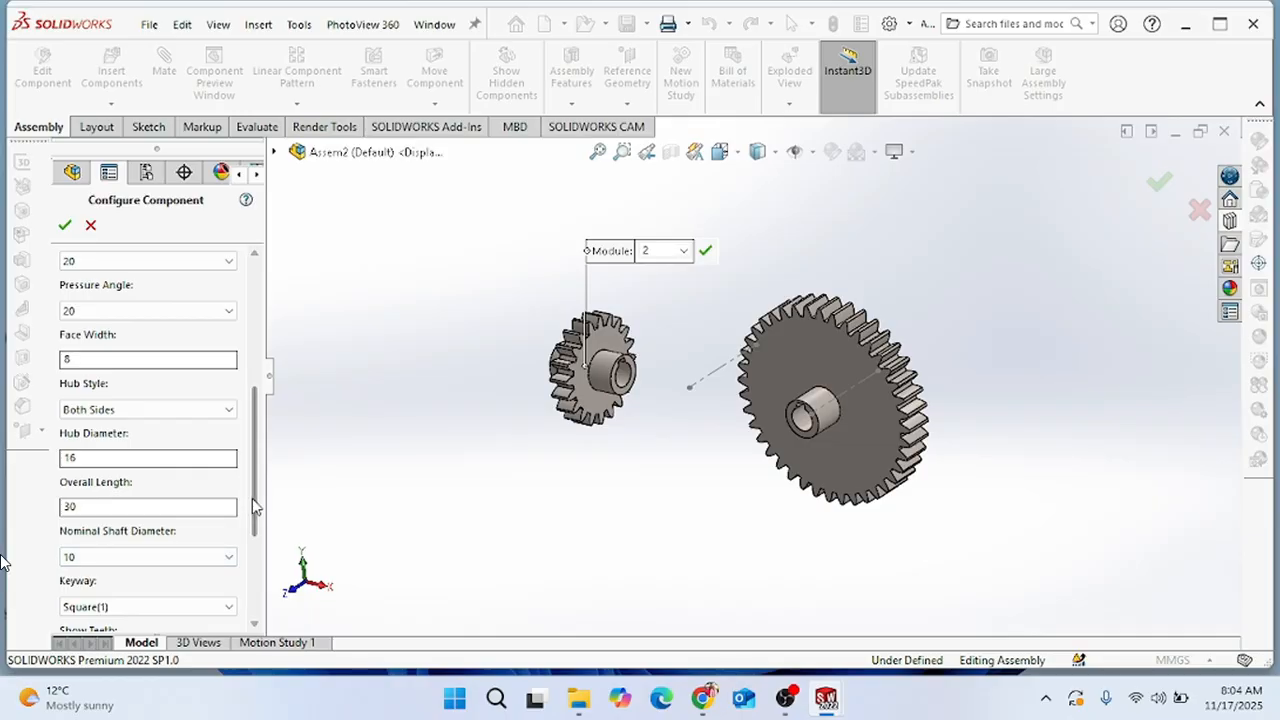
pyautogui.click(64, 224)
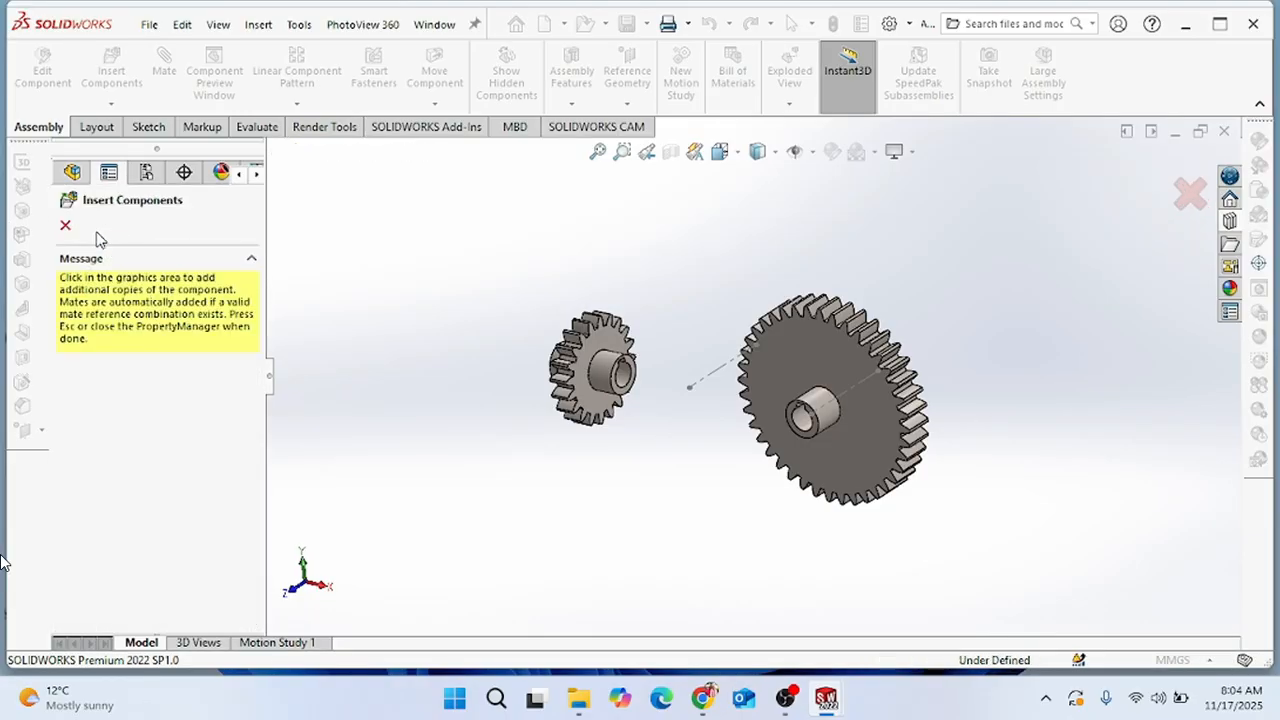
pyautogui.click(65, 226)
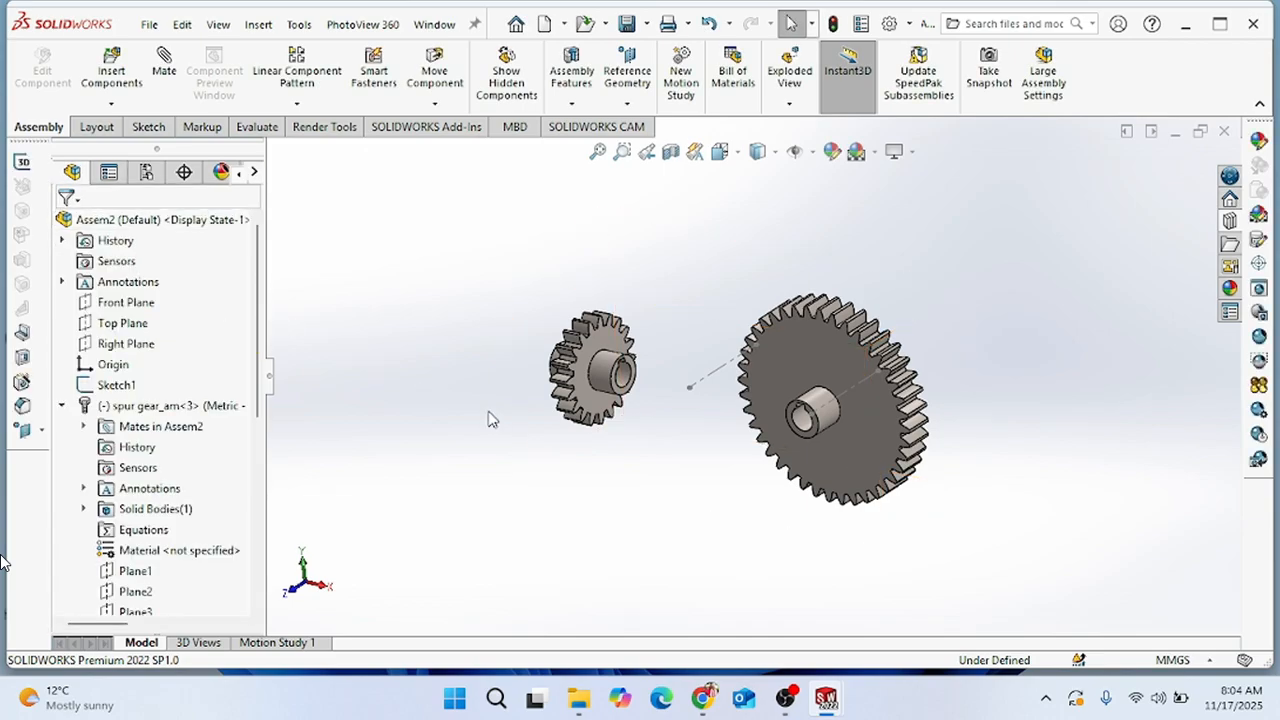
# Check whether the 20-tooth gear is fixed or floating, leaving its state as it is.
pyautogui.scroll(-2, 665, 392)
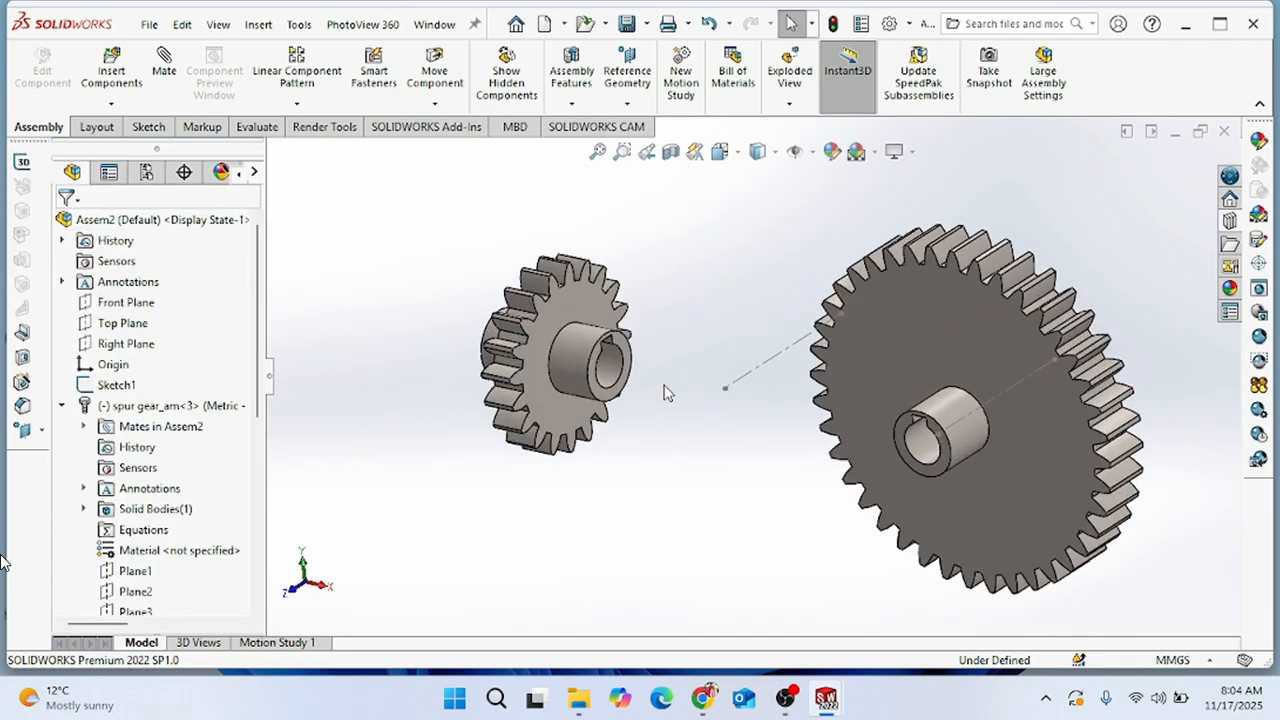
pyautogui.rightClick(538, 358)
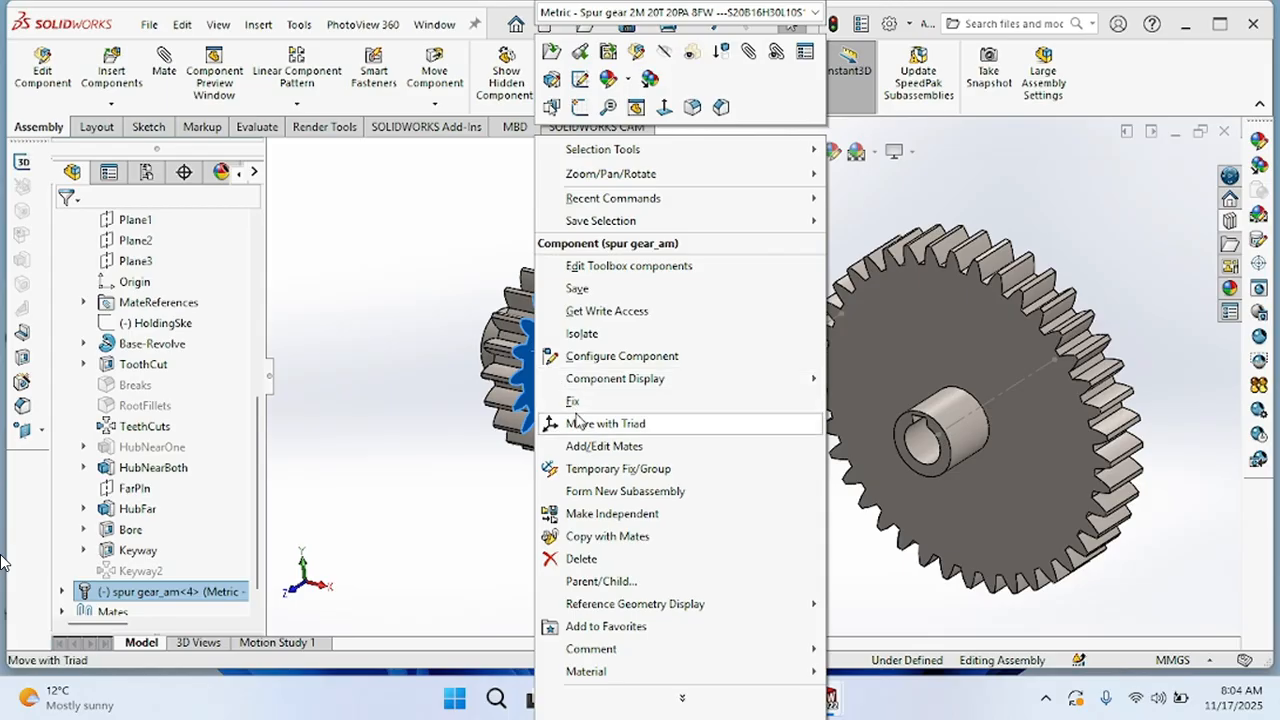
pyautogui.click(412, 295)
# Add a concentric mate between the 20-tooth gear's cylindrical hub face and the left construction line.
pyautogui.scroll(4, 416, 296)
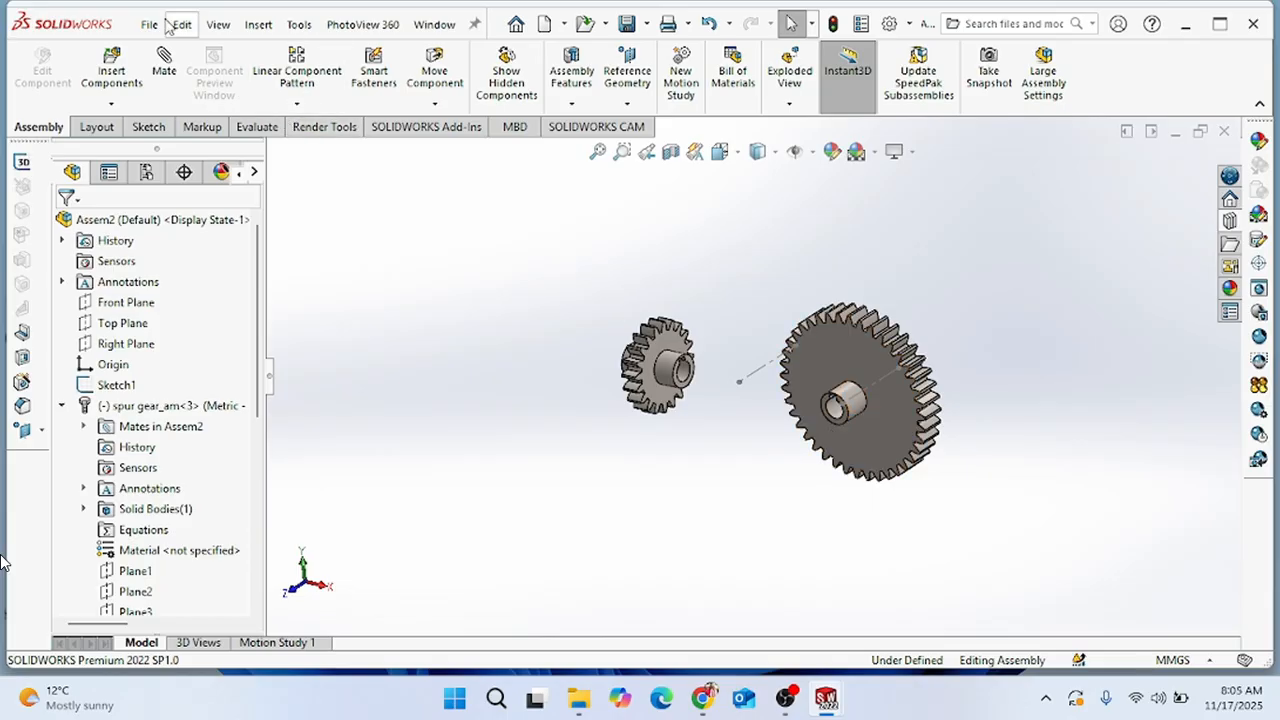
pyautogui.click(170, 73)
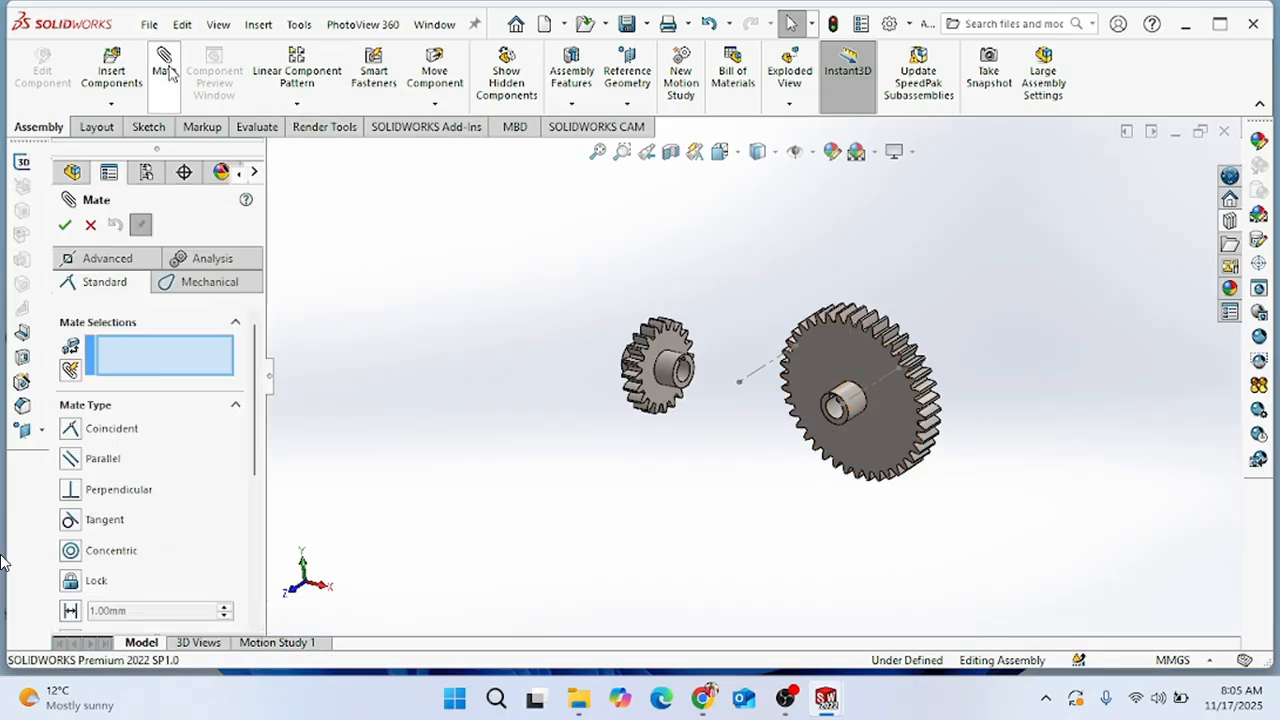
pyautogui.scroll(-3, 846, 343)
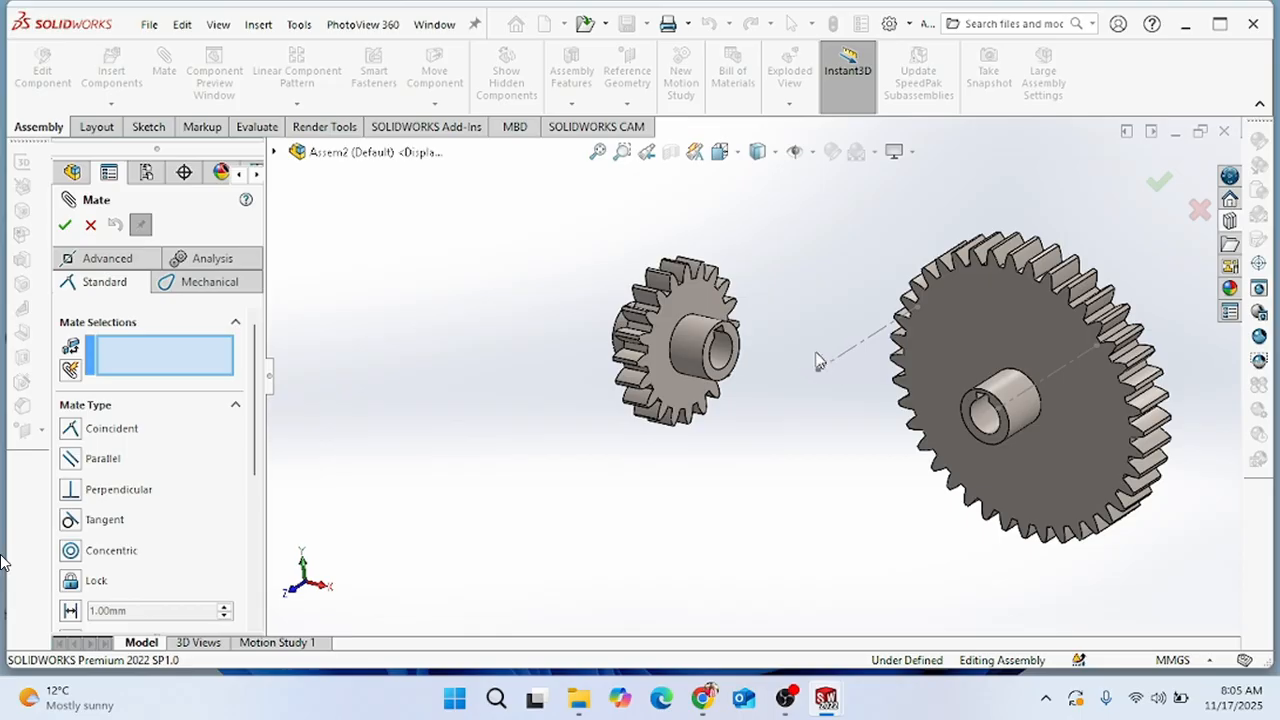
pyautogui.click(700, 358)
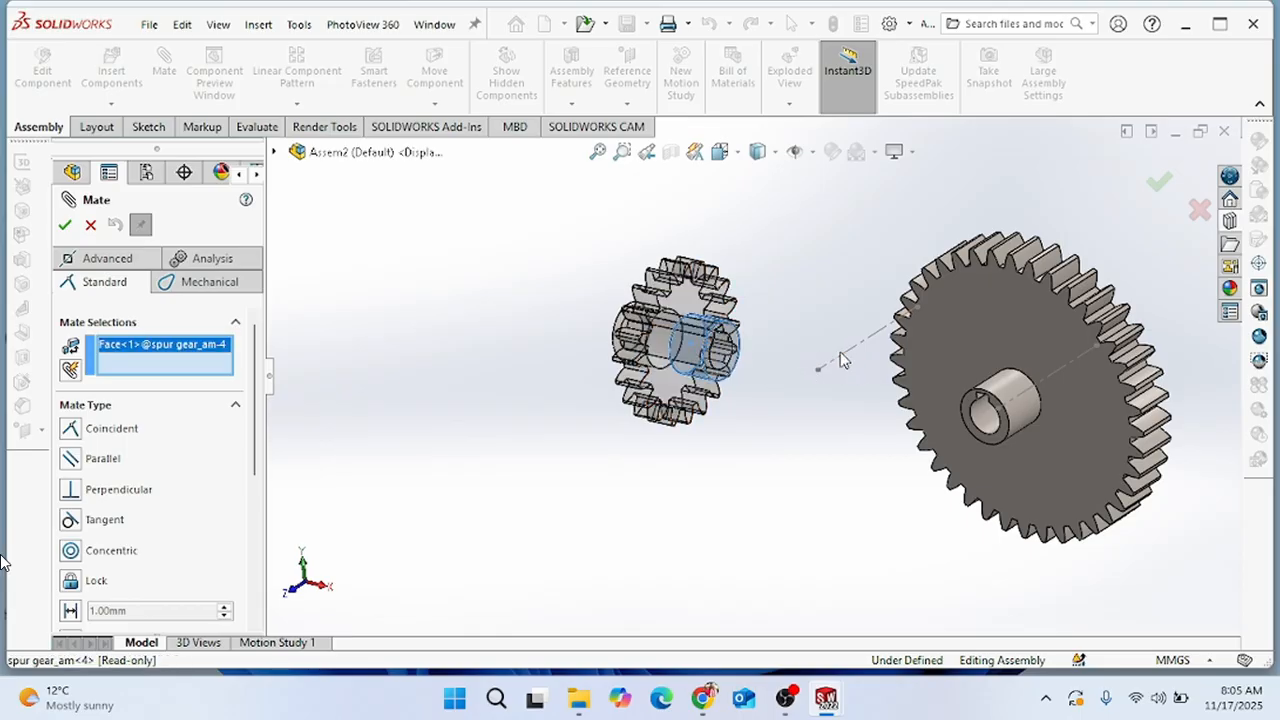
pyautogui.click(843, 359)
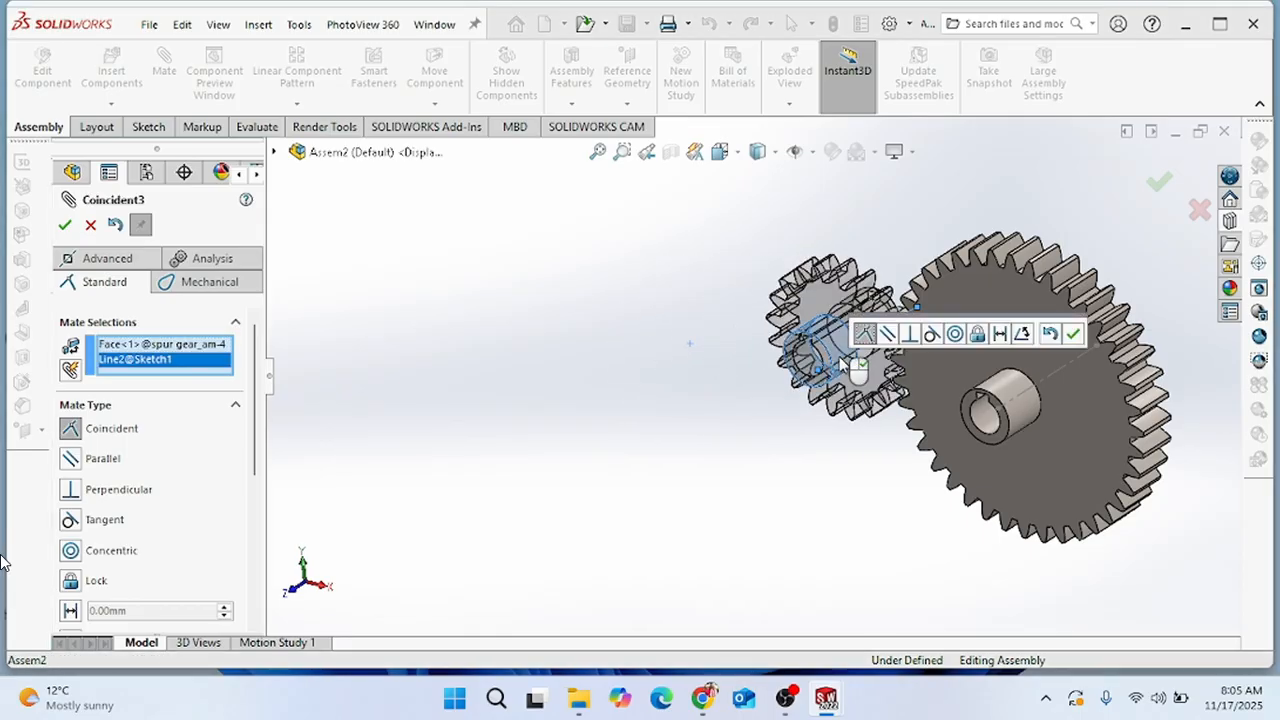
pyautogui.click(955, 334)
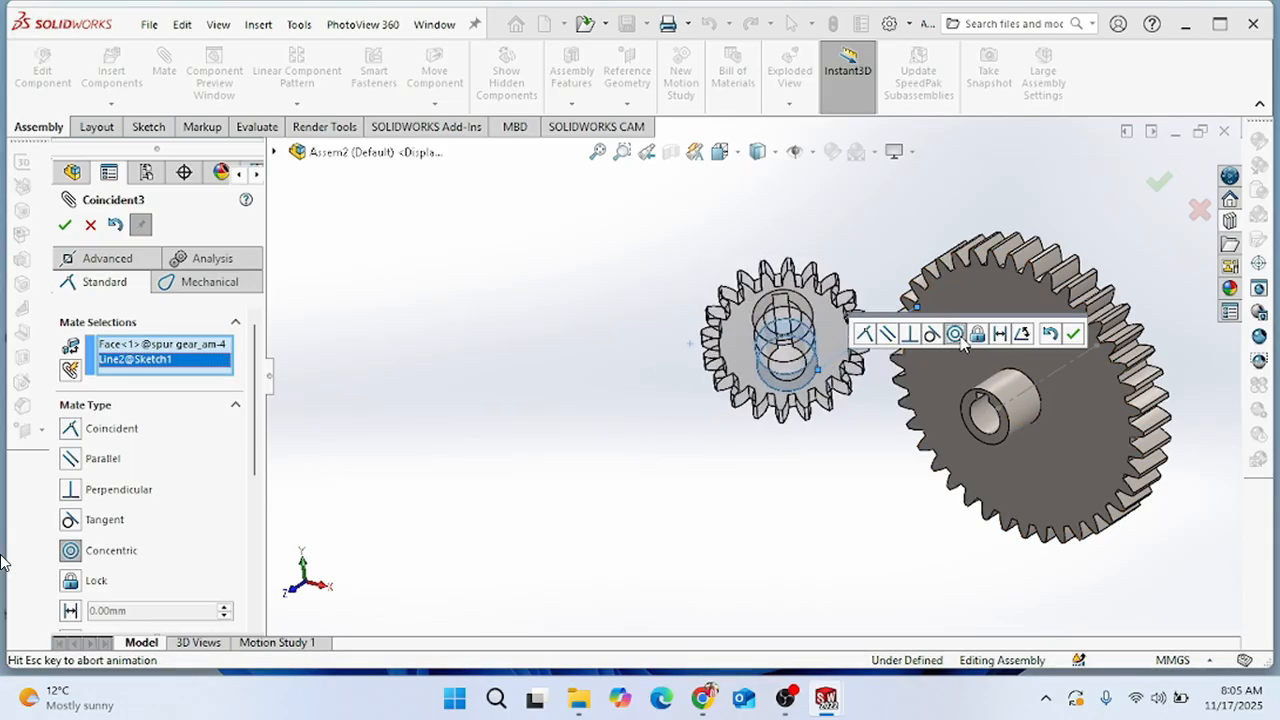
pyautogui.click(1073, 334)
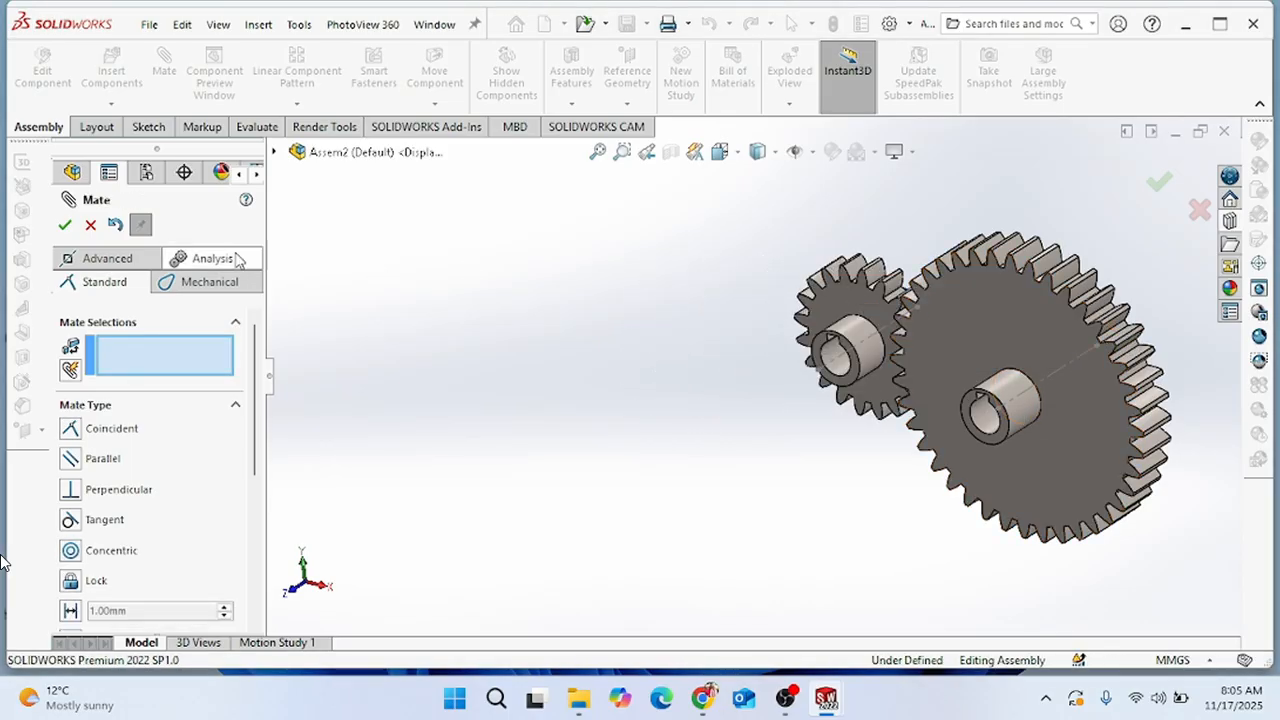
# Add a coincident mate between the assembly's Front Plane and the 20-tooth gear's Plane3, and finish mating.
pyautogui.scroll(-4, 848, 403)
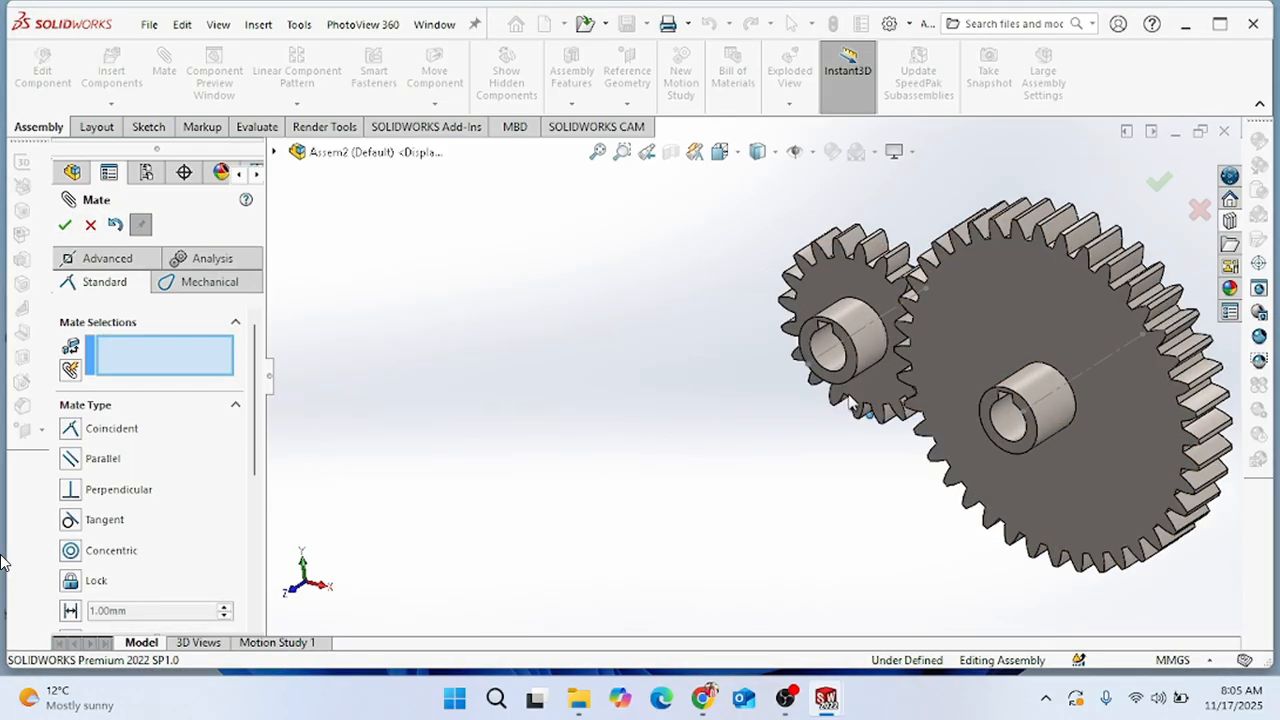
pyautogui.scroll(5, 848, 403)
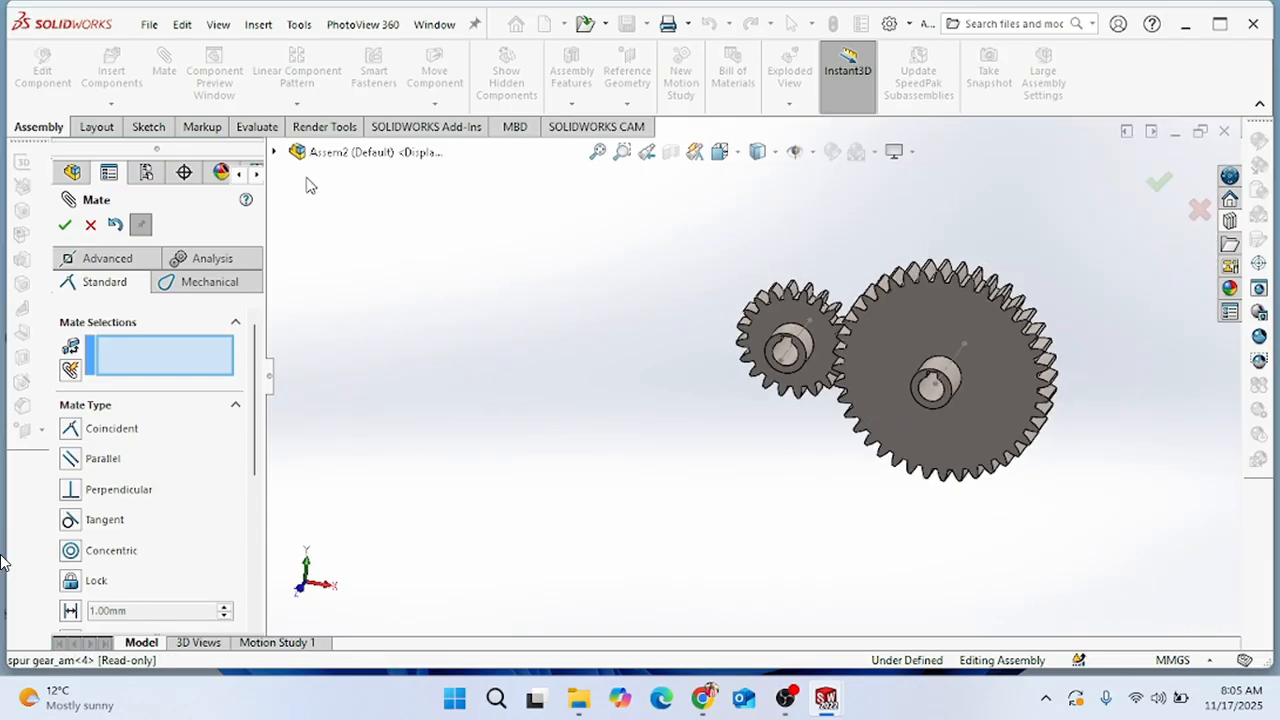
pyautogui.click(275, 153)
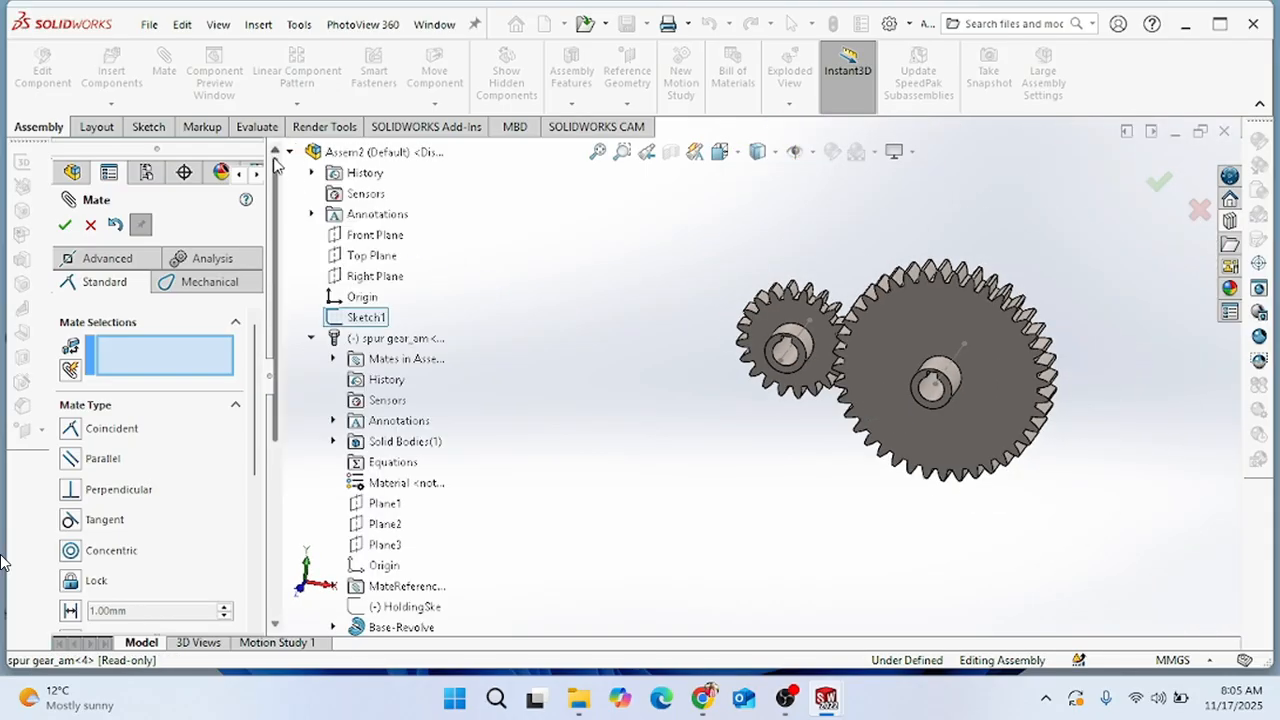
pyautogui.click(358, 237)
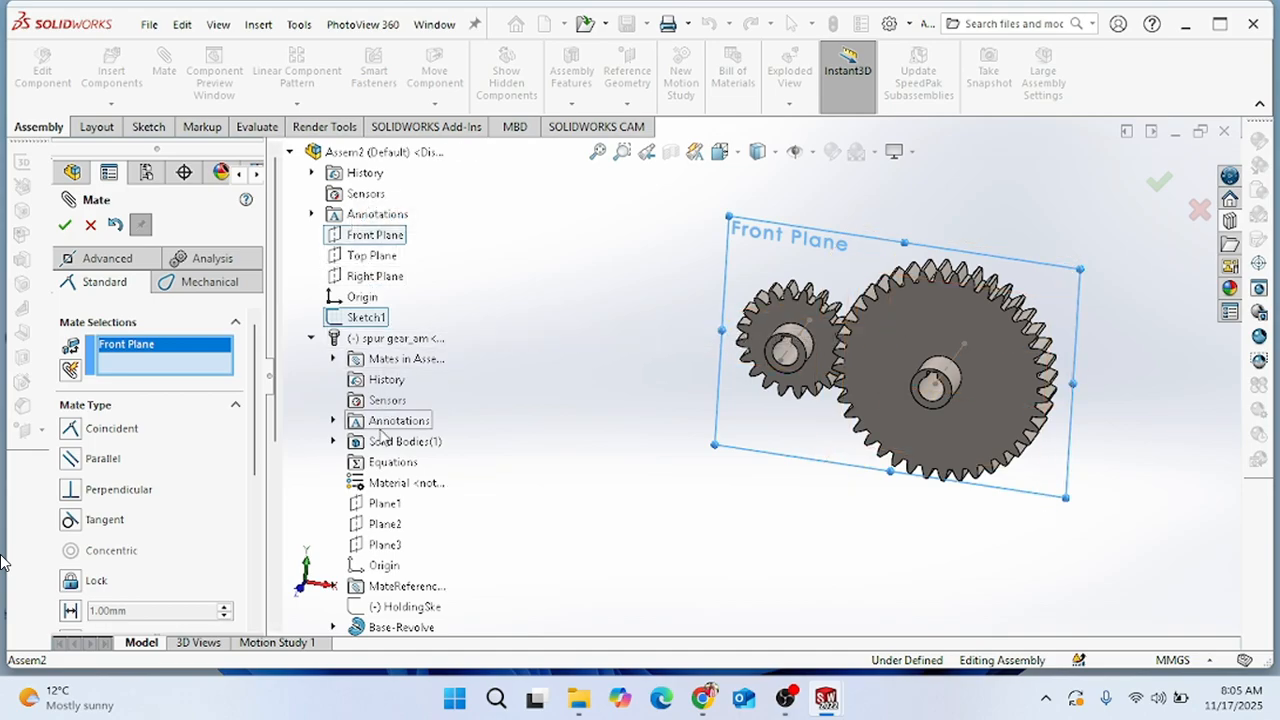
pyautogui.click(311, 339)
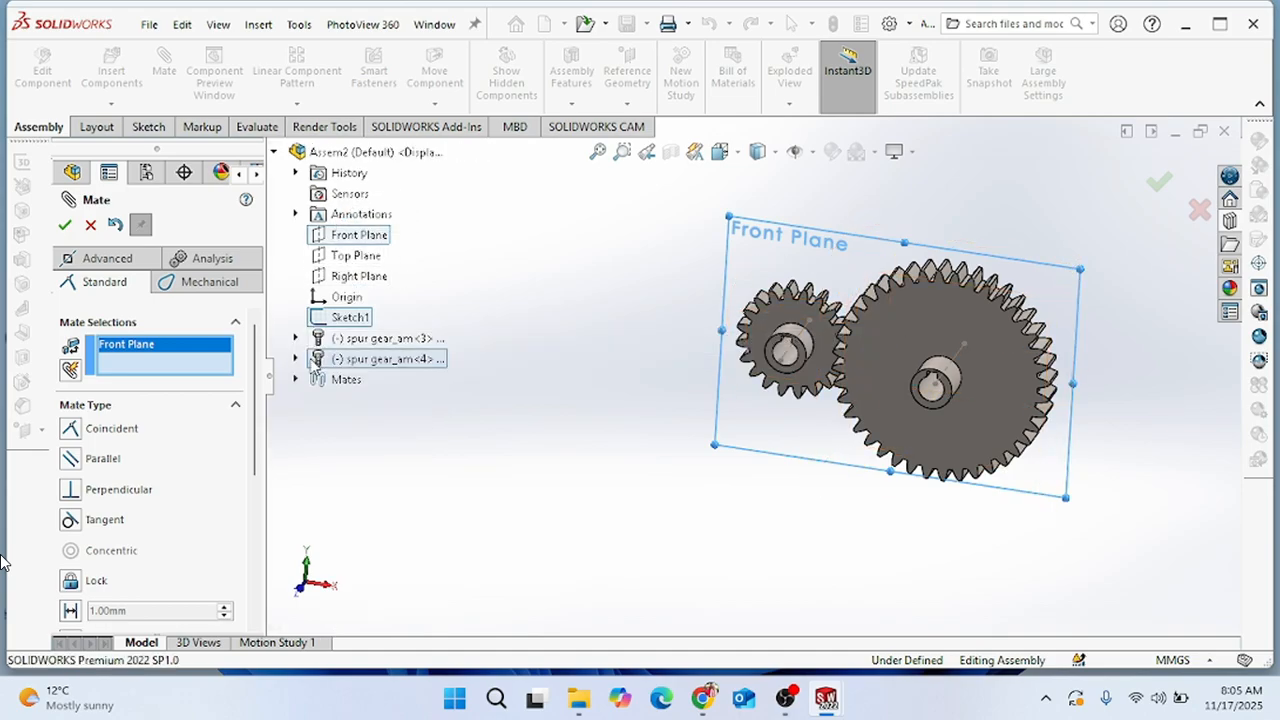
pyautogui.click(300, 359)
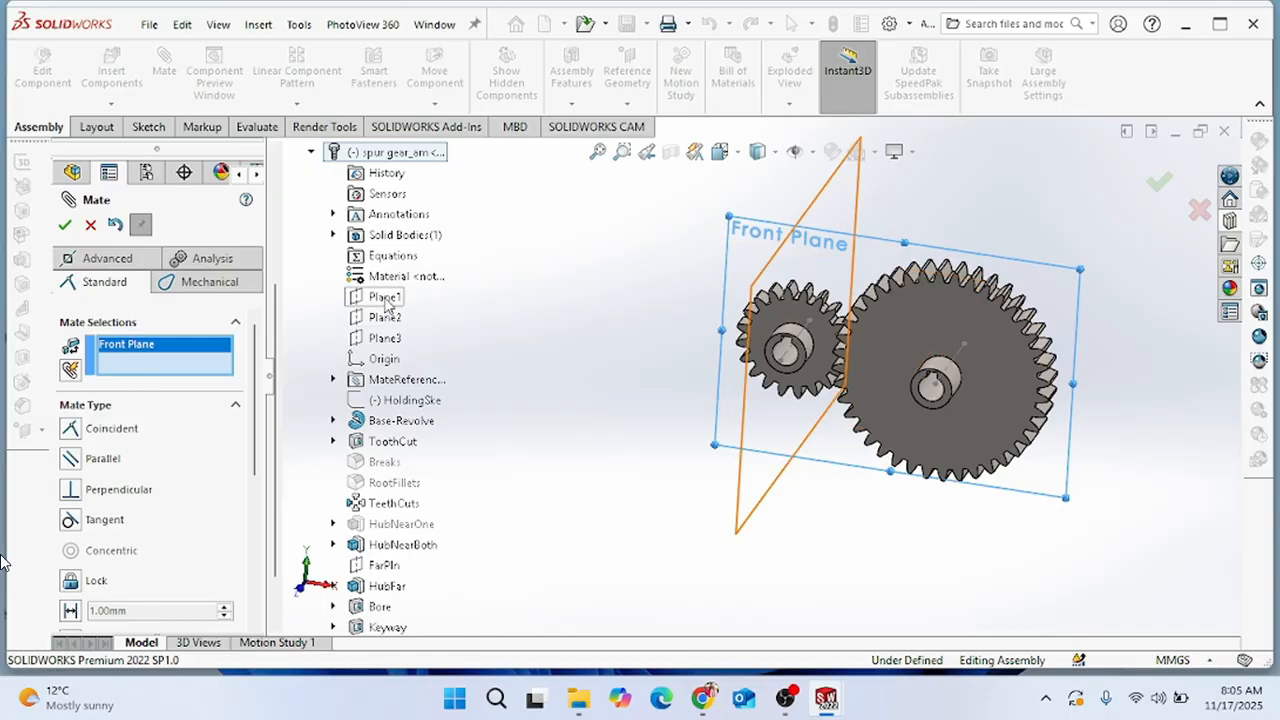
pyautogui.click(386, 338)
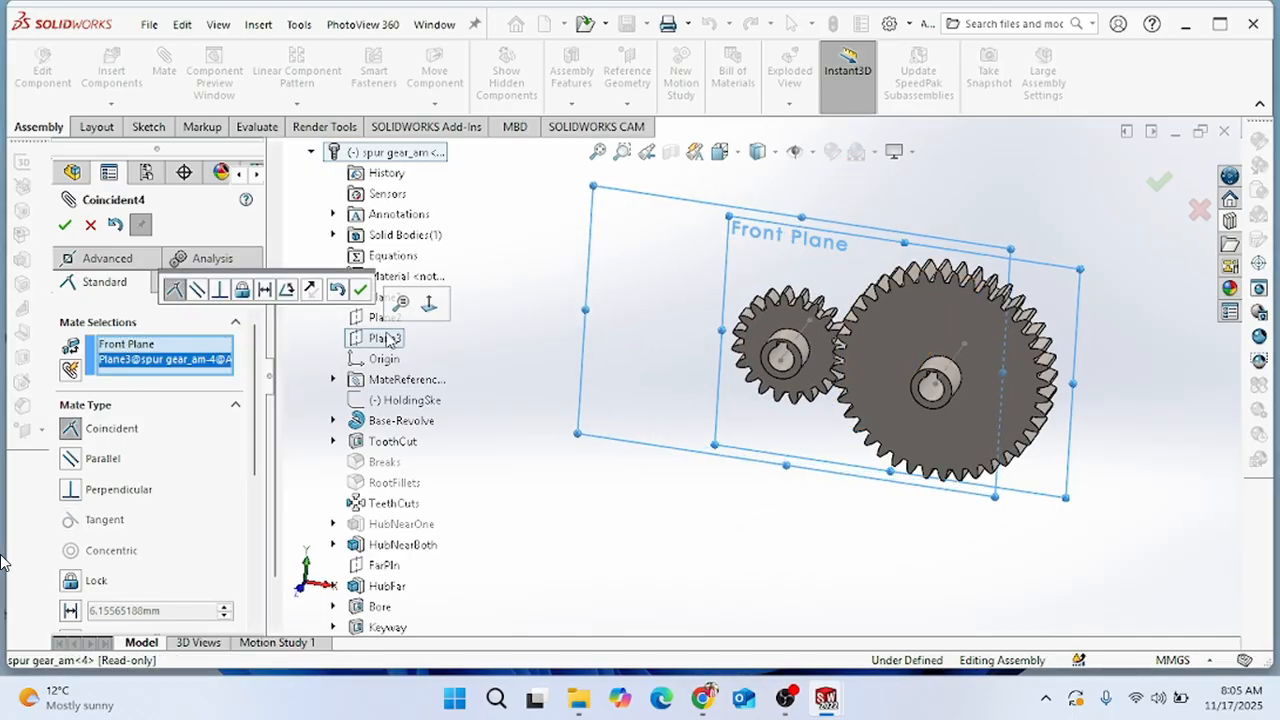
pyautogui.click(360, 289)
pyautogui.click(89, 226)
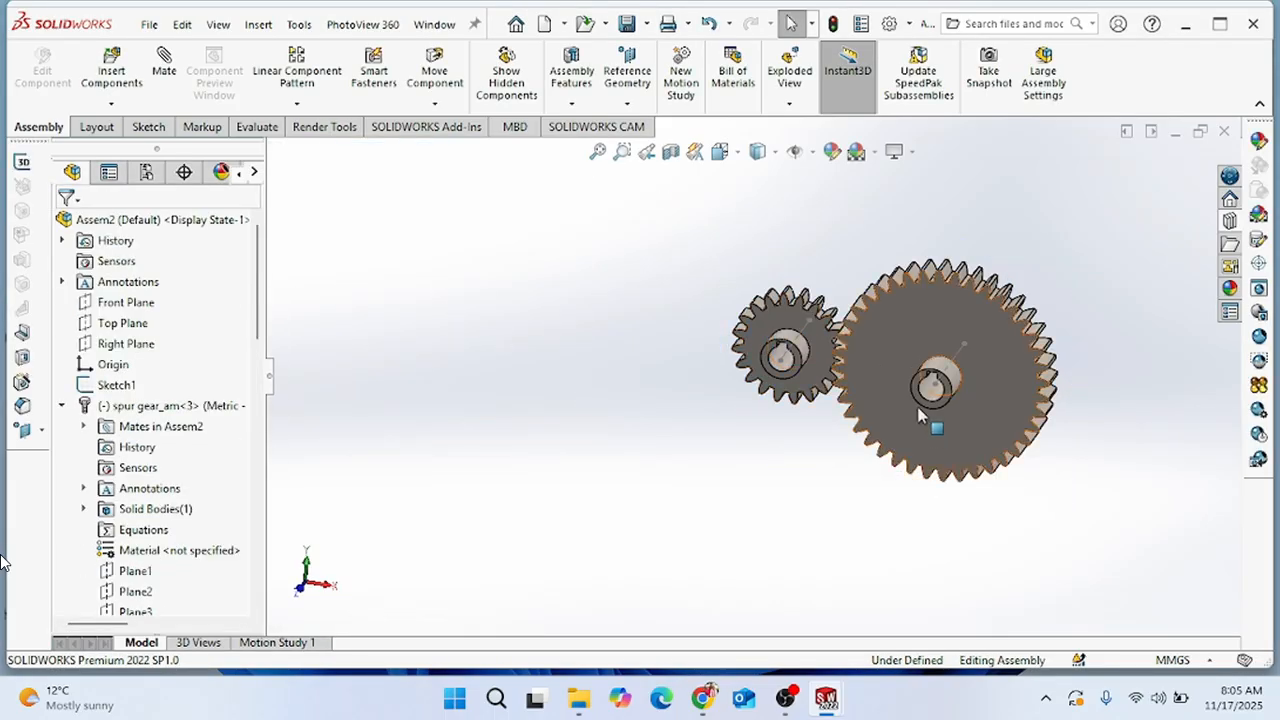
# Rotate the 20-tooth gear slightly with Move Component, using collision detection between all components, to seat its teeth in the 40-tooth gear's gaps.
pyautogui.scroll(-3, 918, 413)
pyautogui.scroll(3, 917, 412)
pyautogui.moveTo(894, 386); pyautogui.dragTo(991, 420, button='middle')
pyautogui.scroll(-5, 855, 325)
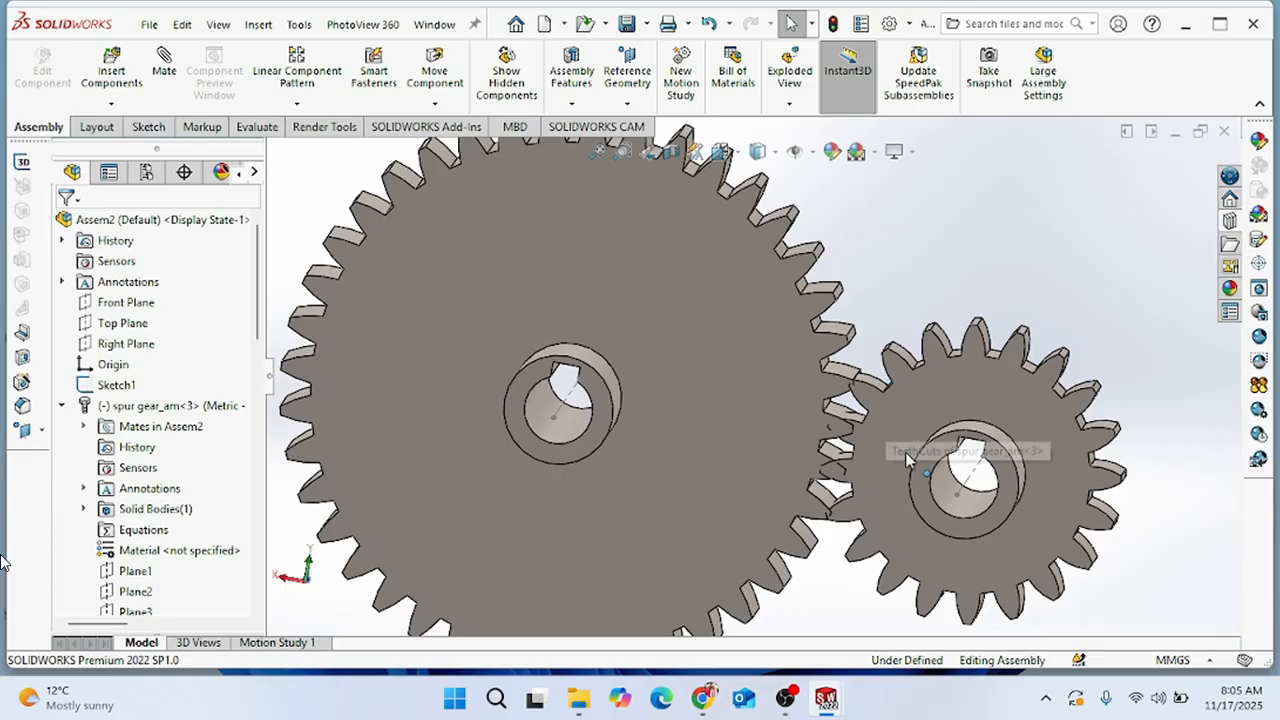
pyautogui.scroll(5, 905, 452)
pyautogui.moveTo(934, 428); pyautogui.dragTo(920, 456, button='middle')
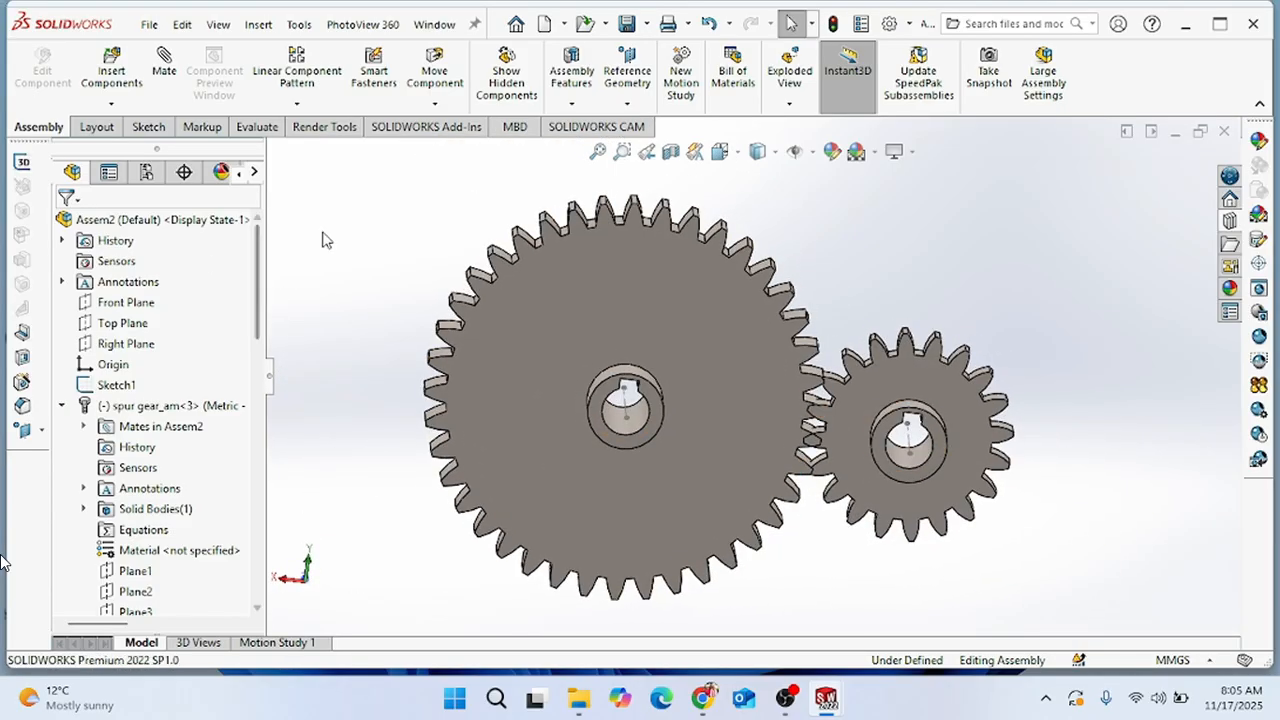
pyautogui.click(434, 75)
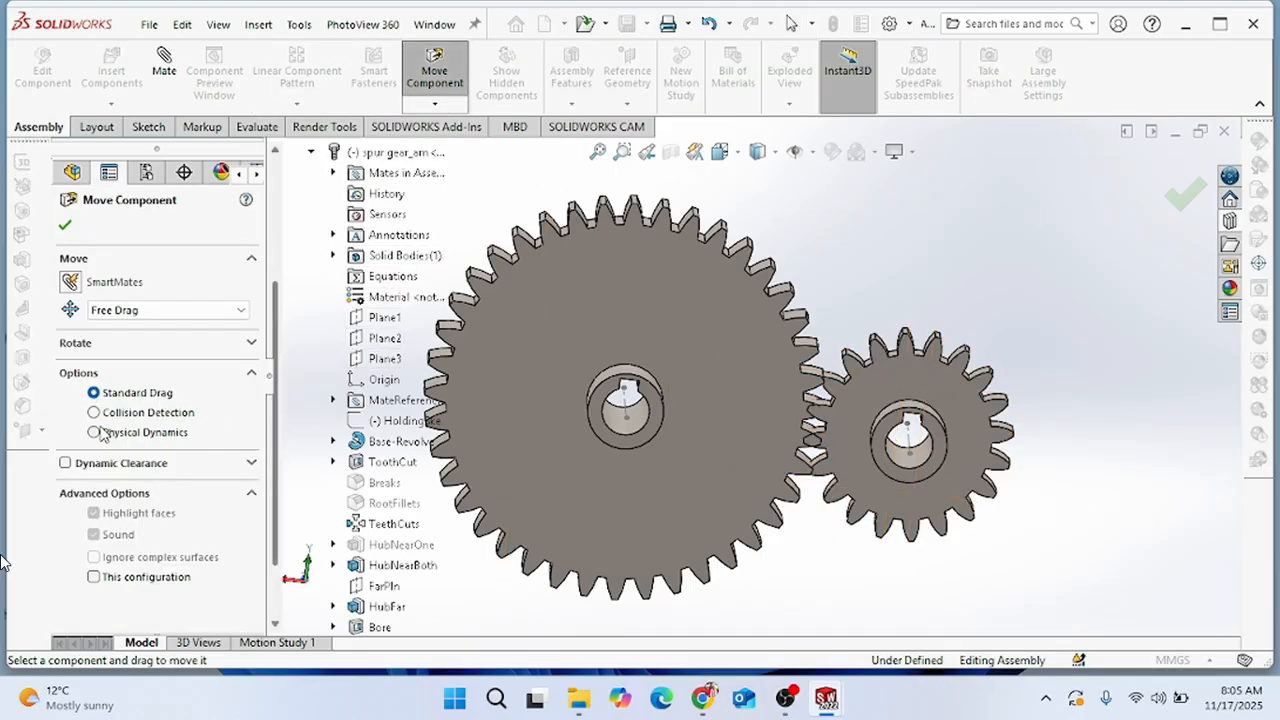
pyautogui.click(94, 412)
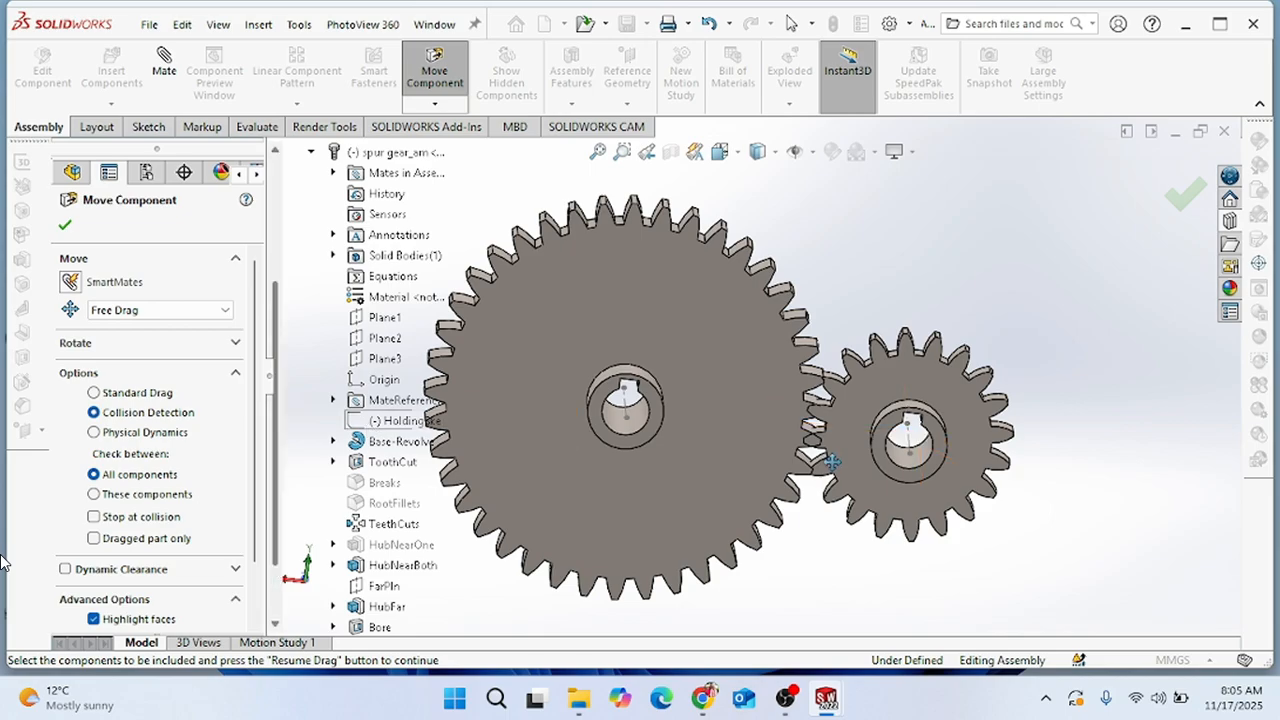
pyautogui.scroll(-5, 820, 452)
pyautogui.moveTo(773, 377); pyautogui.dragTo(811, 406)
pyautogui.moveTo(736, 554); pyautogui.dragTo(770, 551, button='middle')
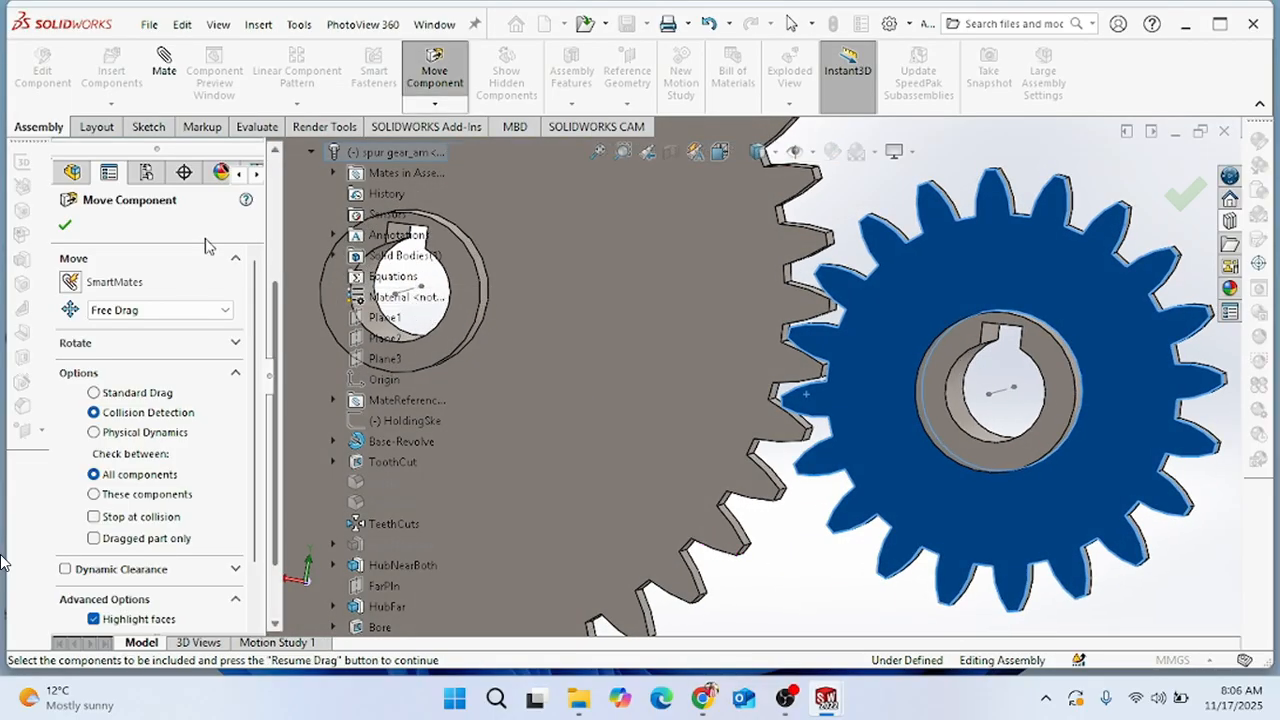
pyautogui.click(63, 229)
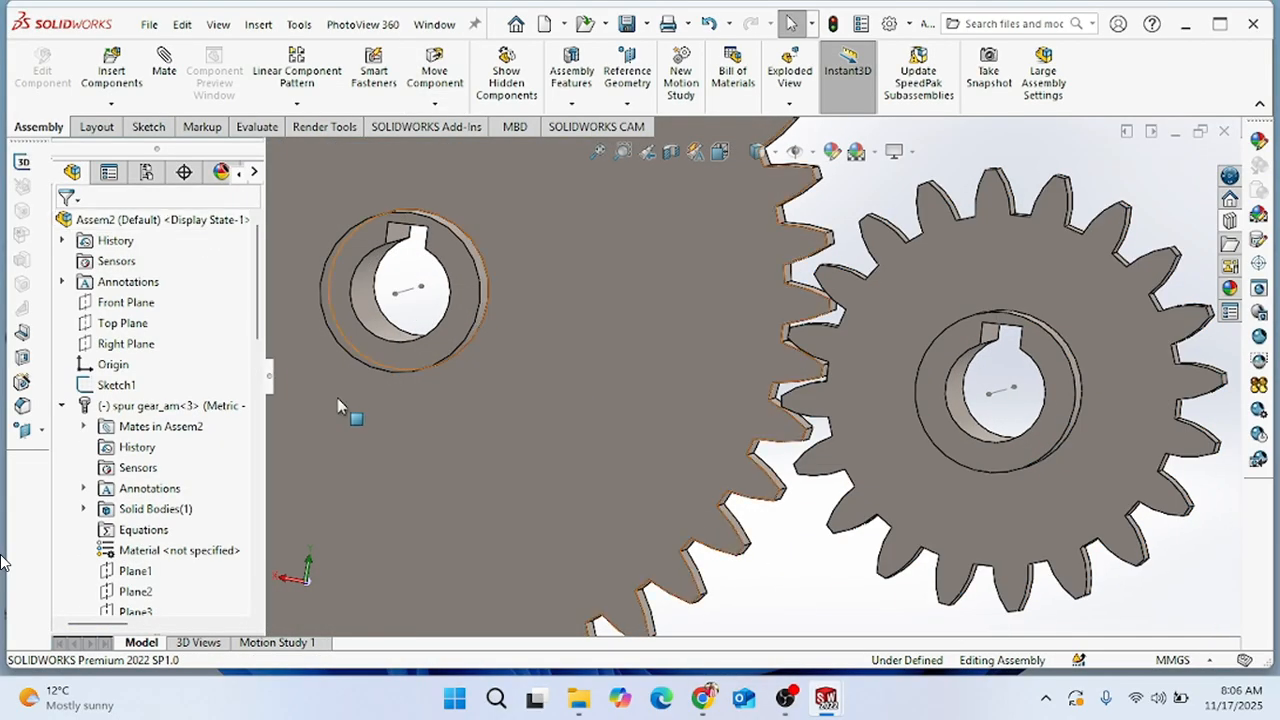
# Turn the 40-tooth gear slightly with Move Component and collision detection between all components to fine-tune the tooth meshing.
pyautogui.click(434, 70)
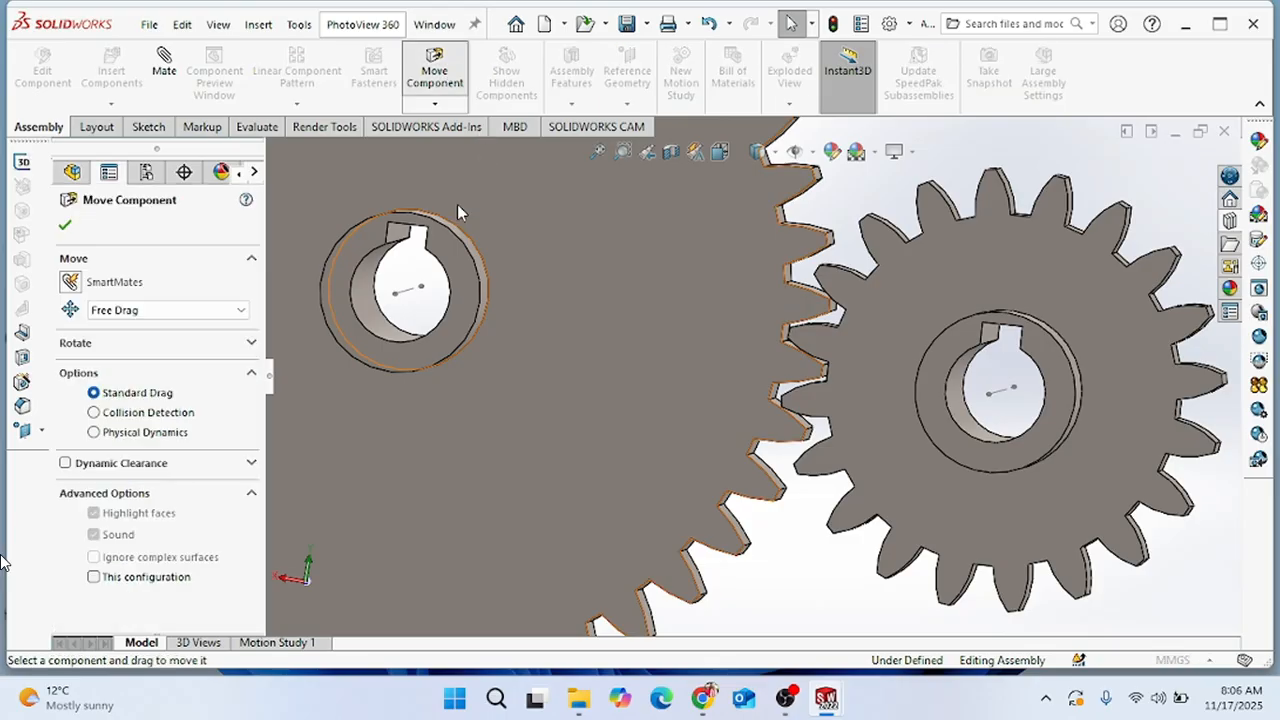
pyautogui.click(100, 412)
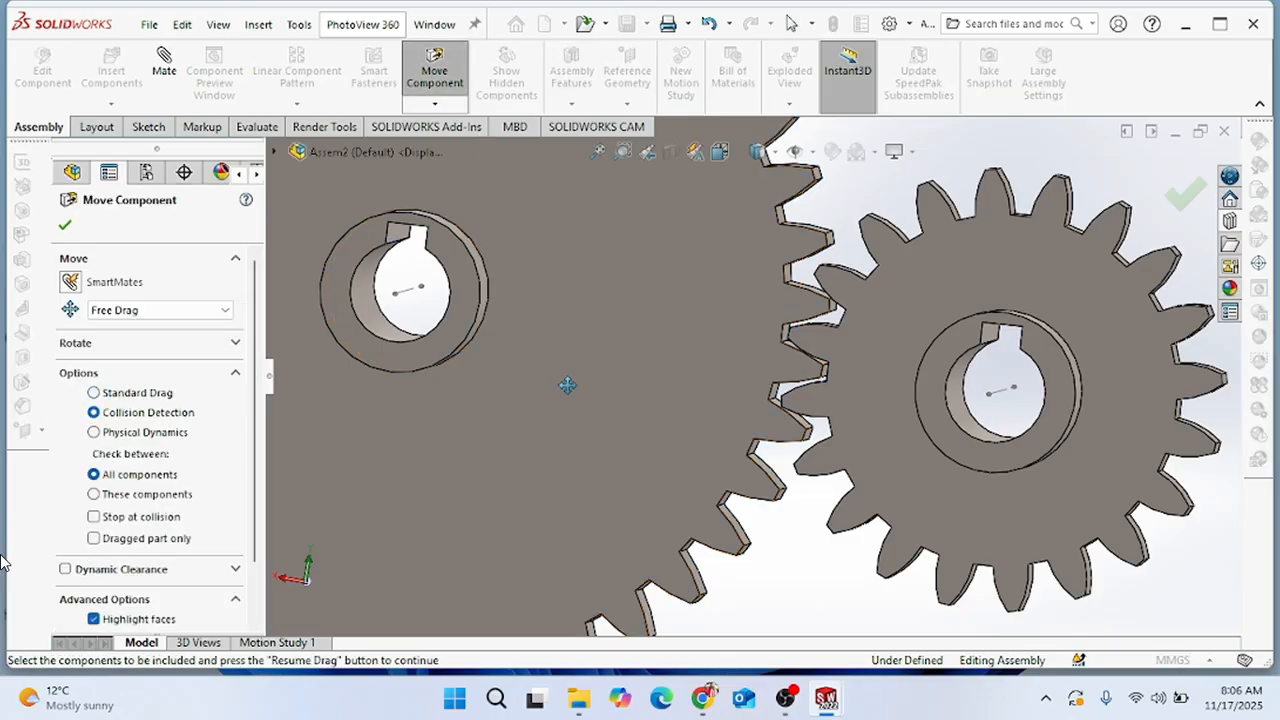
pyautogui.click(781, 368)
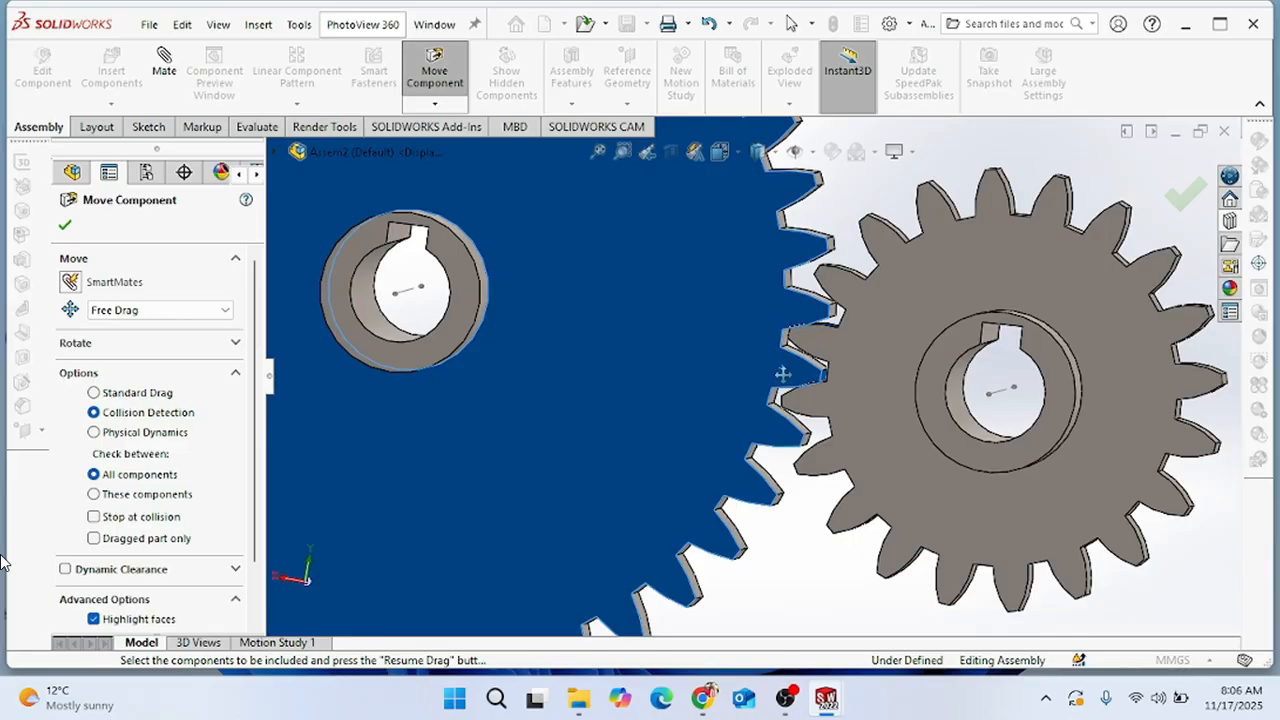
pyautogui.moveTo(783, 374); pyautogui.dragTo(790, 372)
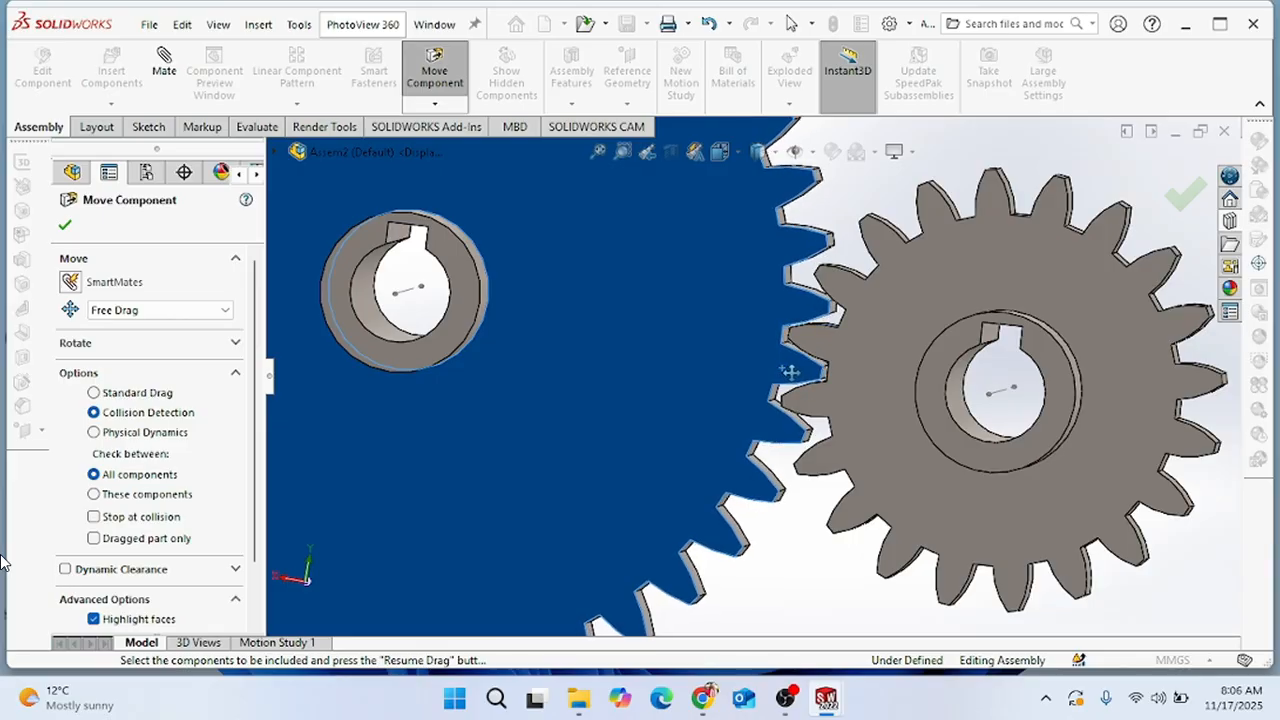
pyautogui.click(65, 228)
# Show the TooCutSke sketch under the 40-tooth gear's ToothCut feature.
pyautogui.scroll(5, 774, 375)
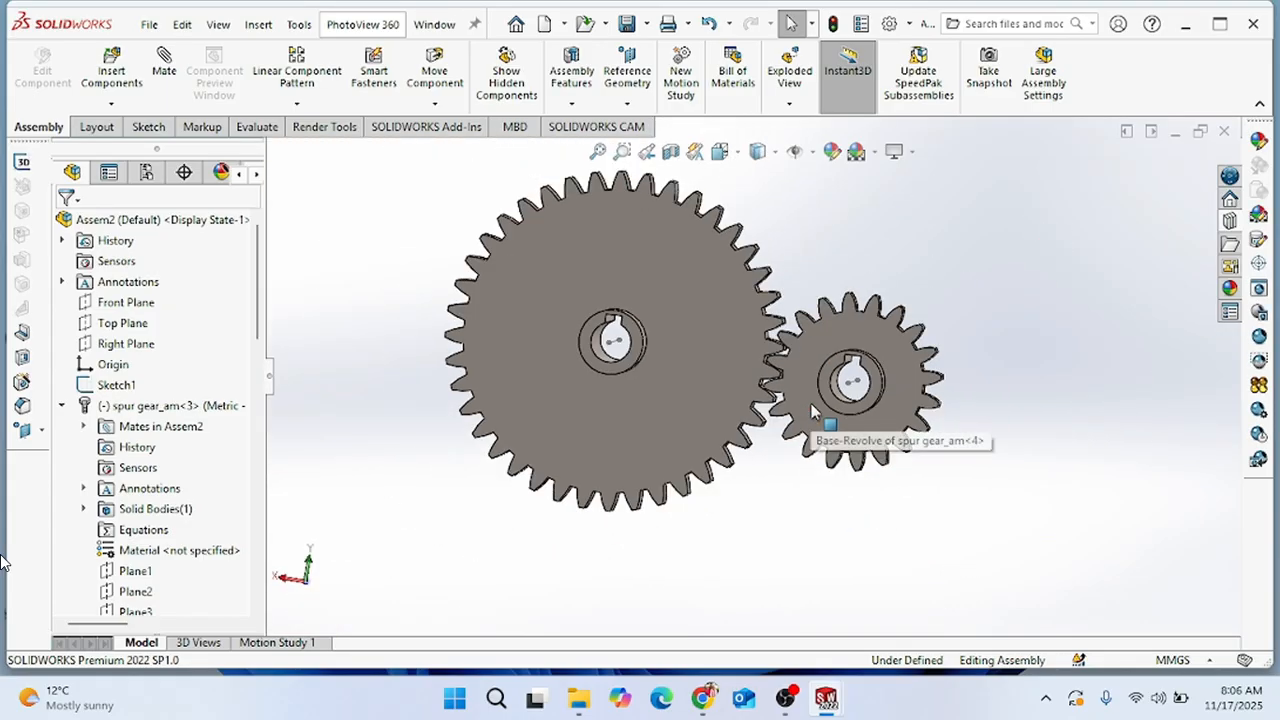
pyautogui.scroll(2, 753, 380)
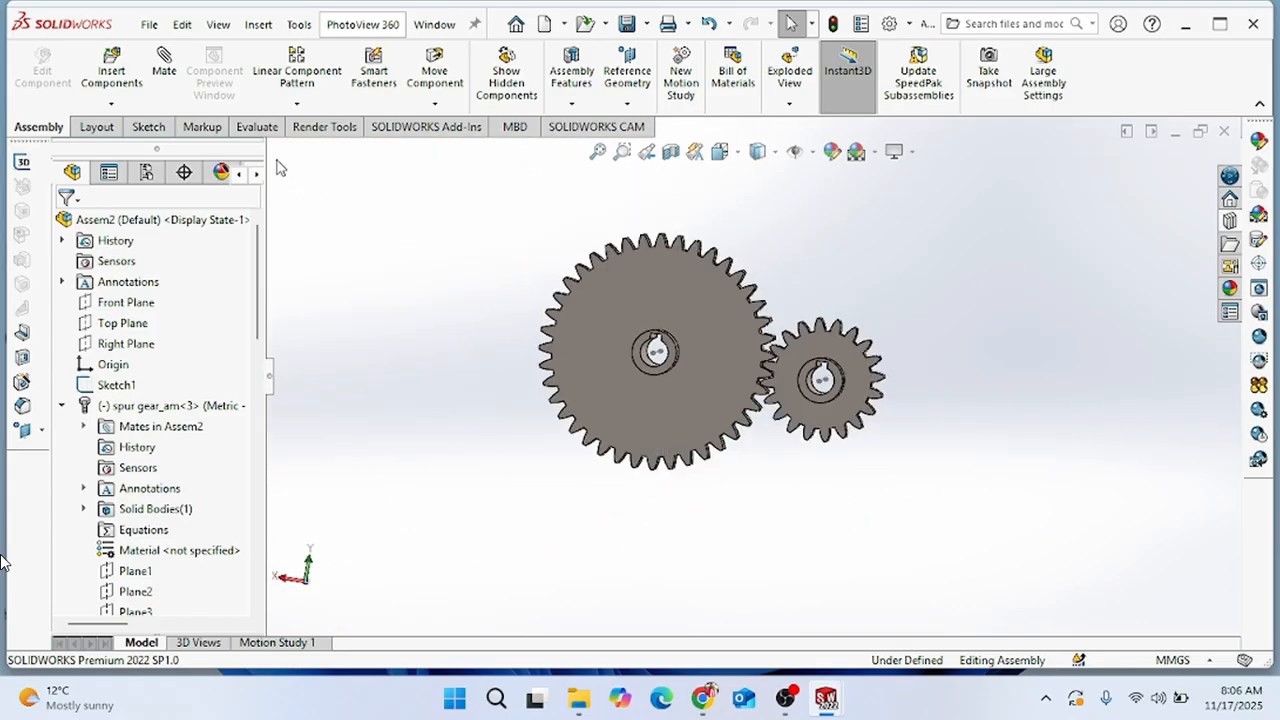
pyautogui.scroll(-2, 130, 400)
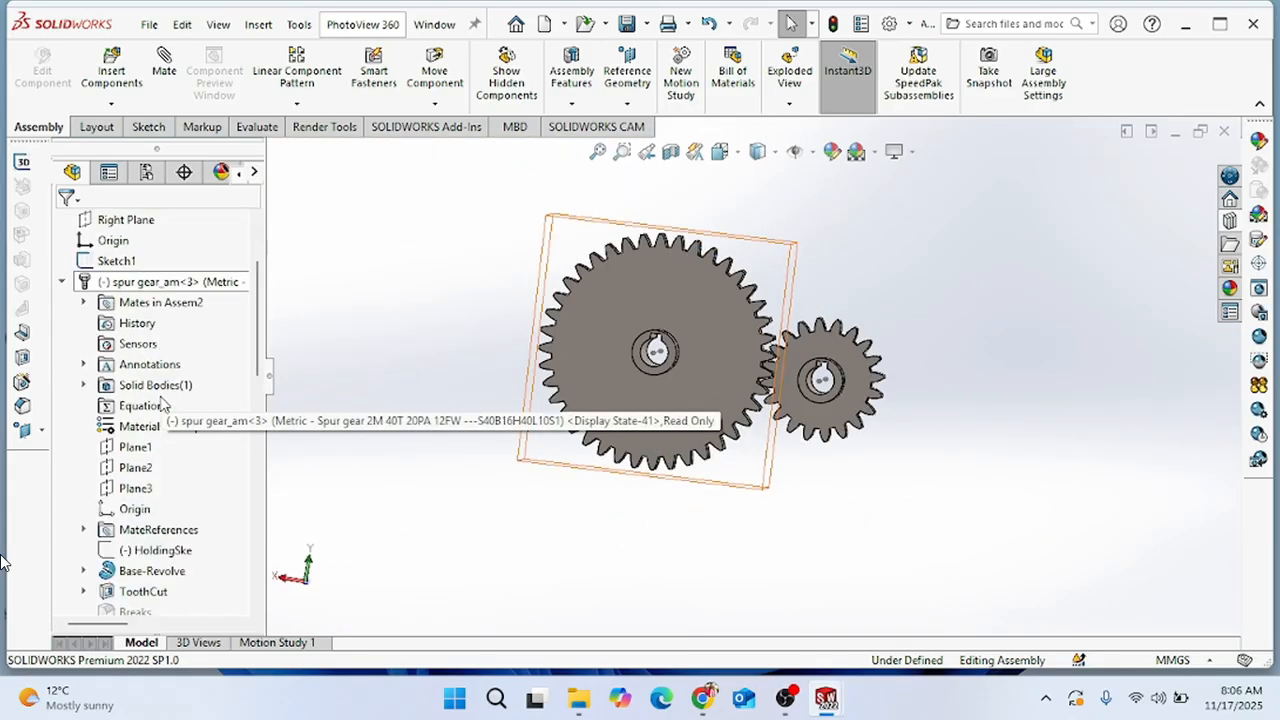
pyautogui.scroll(-1, 115, 404)
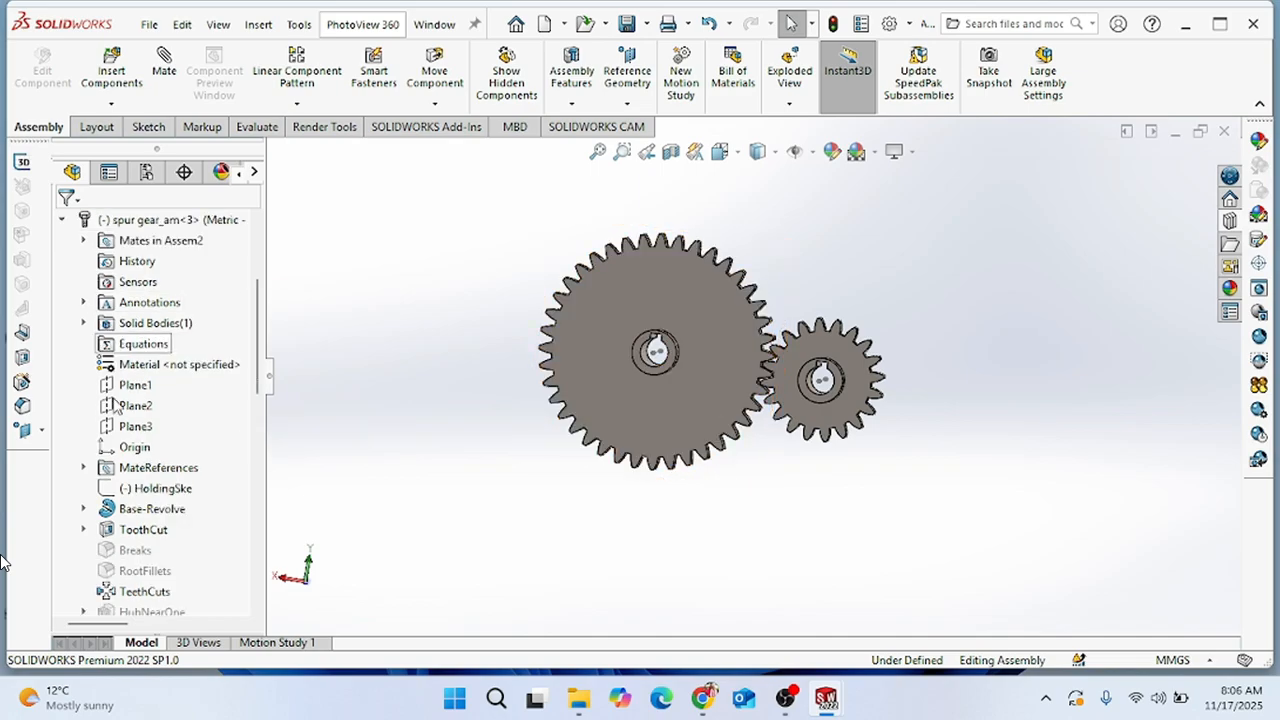
pyautogui.click(84, 530)
pyautogui.rightClick(150, 549)
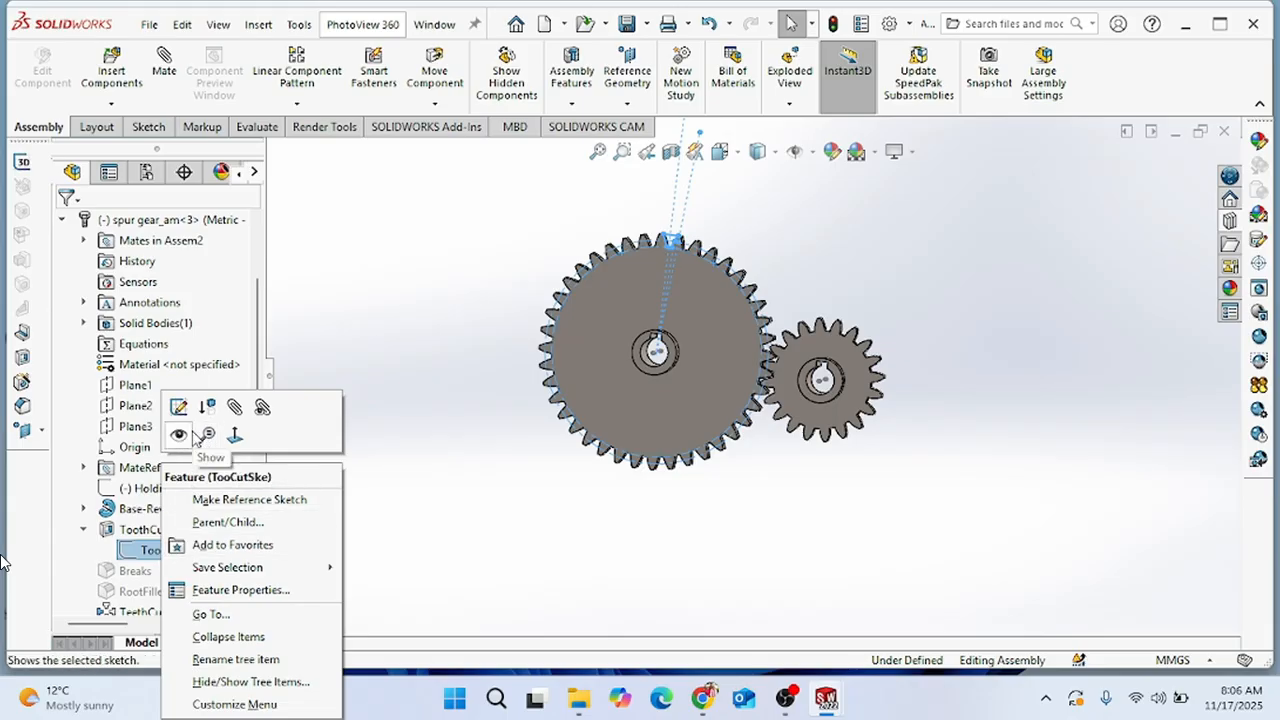
pyautogui.click(178, 434)
# Show the TooCutSke sketch under the 20-tooth gear's ToothCut feature.
pyautogui.moveTo(255, 362); pyautogui.dragTo(261, 497)
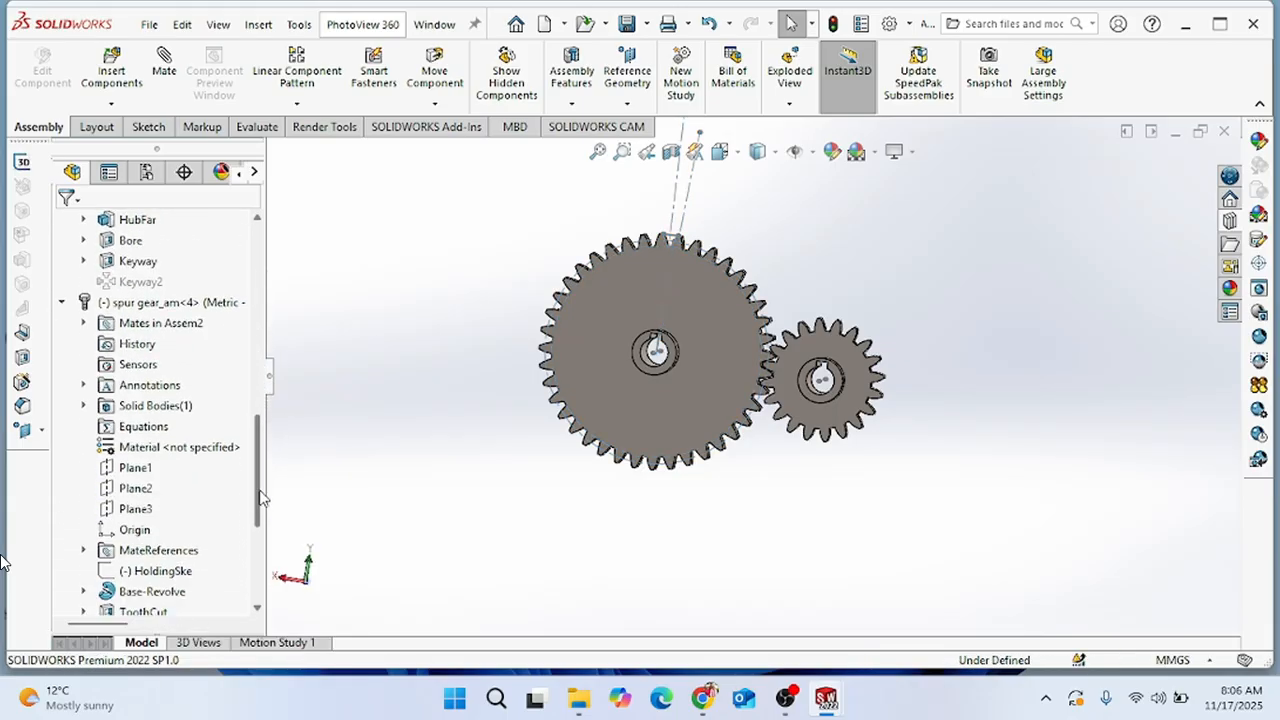
pyautogui.scroll(-2, 120, 495)
pyautogui.click(84, 488)
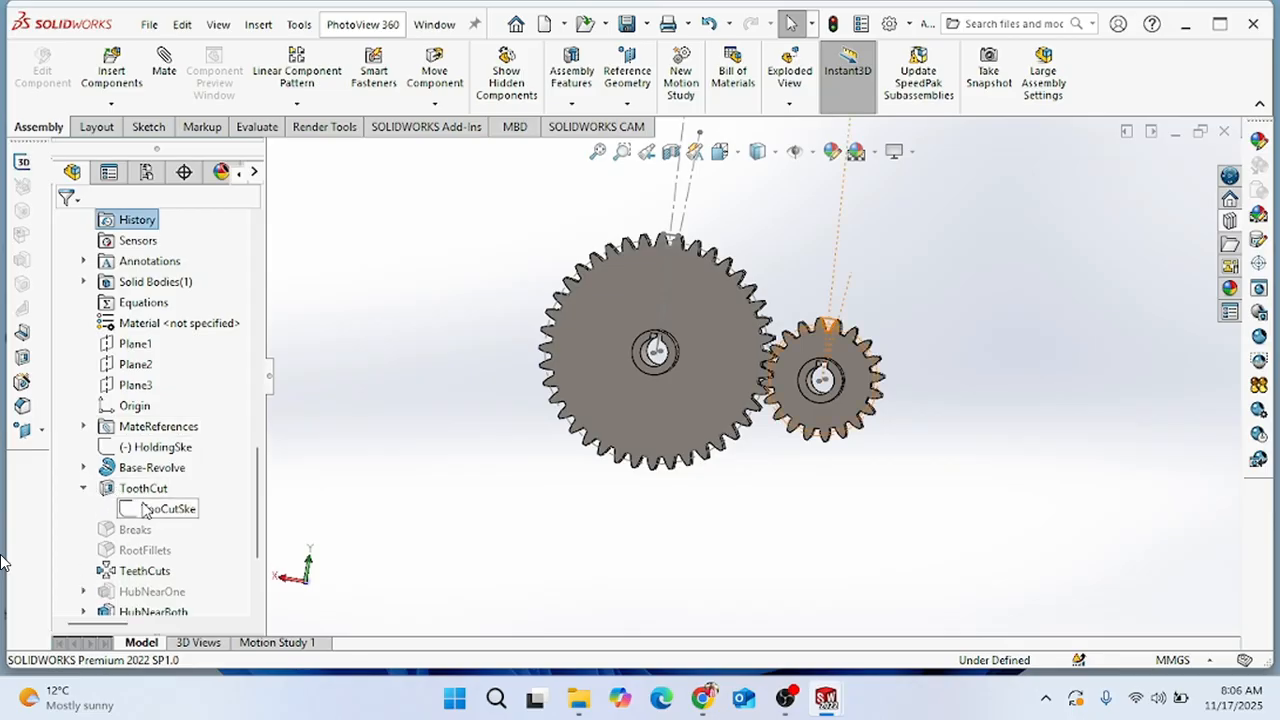
pyautogui.rightClick(140, 509)
pyautogui.click(168, 443)
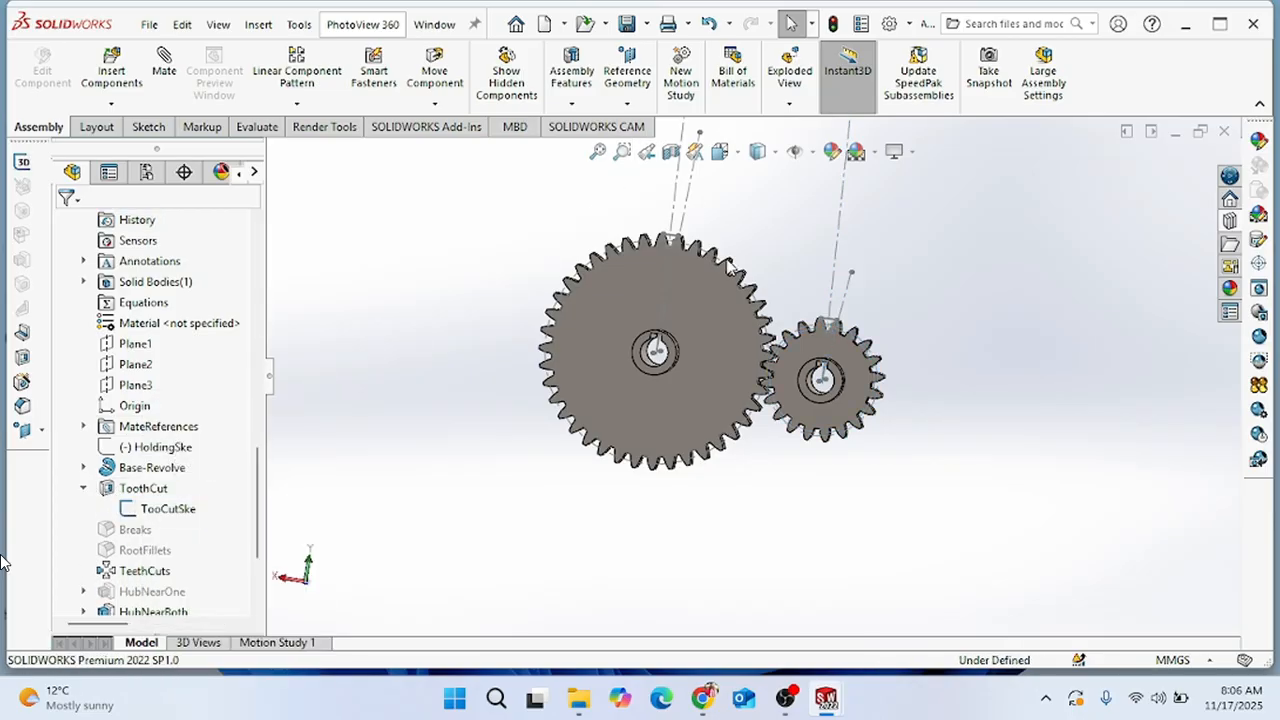
# Examine the pitch circles of the shown tooth-cut sketches around both gears and where the teeth mesh.
pyautogui.scroll(-4, 771, 257)
pyautogui.scroll(-4, 422, 333)
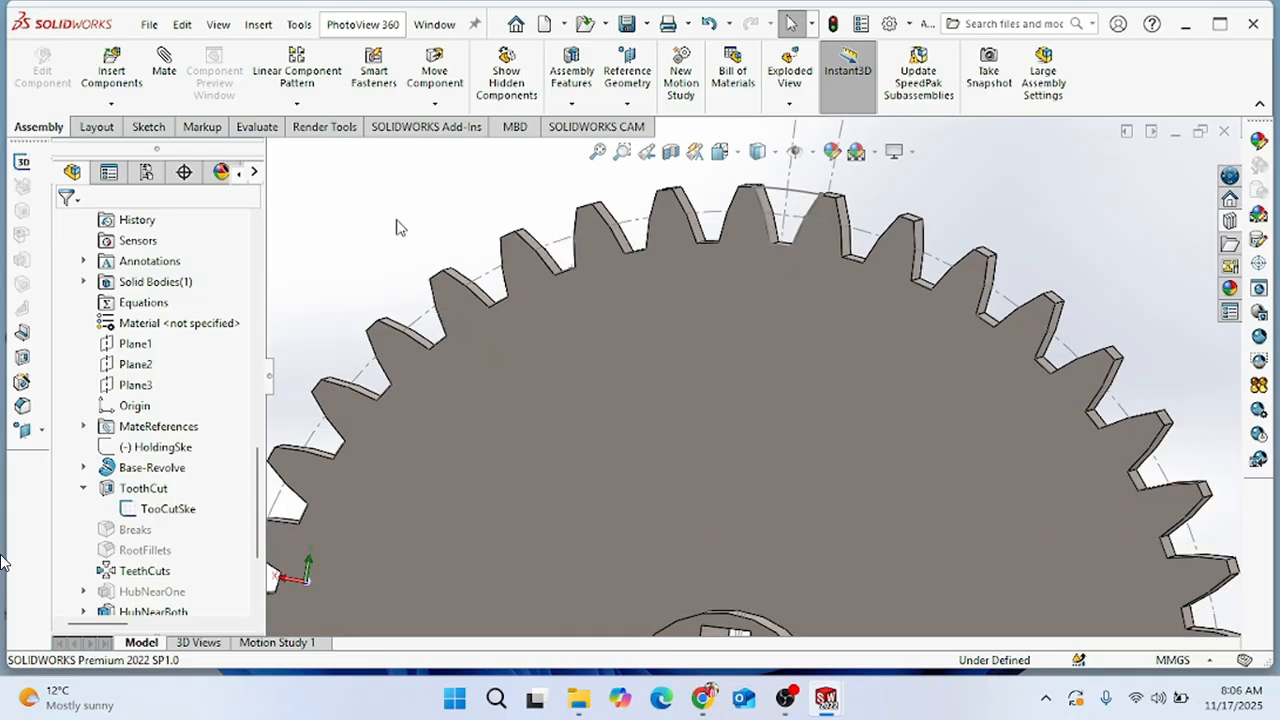
pyautogui.scroll(2, 404, 236)
pyautogui.moveTo(404, 236); pyautogui.dragTo(424, 248, button='middle')
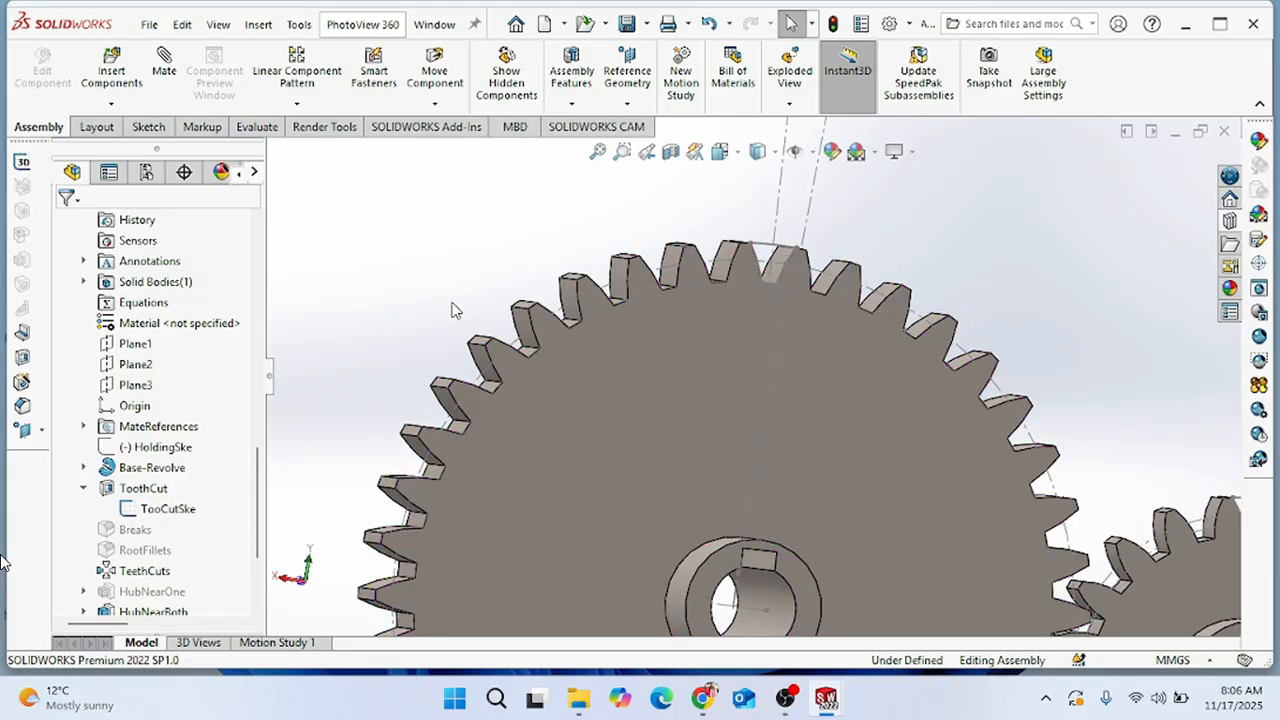
pyautogui.scroll(5, 454, 315)
pyautogui.scroll(-3, 826, 552)
pyautogui.scroll(-3, 818, 565)
pyautogui.scroll(-3, 610, 571)
pyautogui.moveTo(610, 571); pyautogui.dragTo(583, 556, button='middle')
pyautogui.scroll(3, 583, 556)
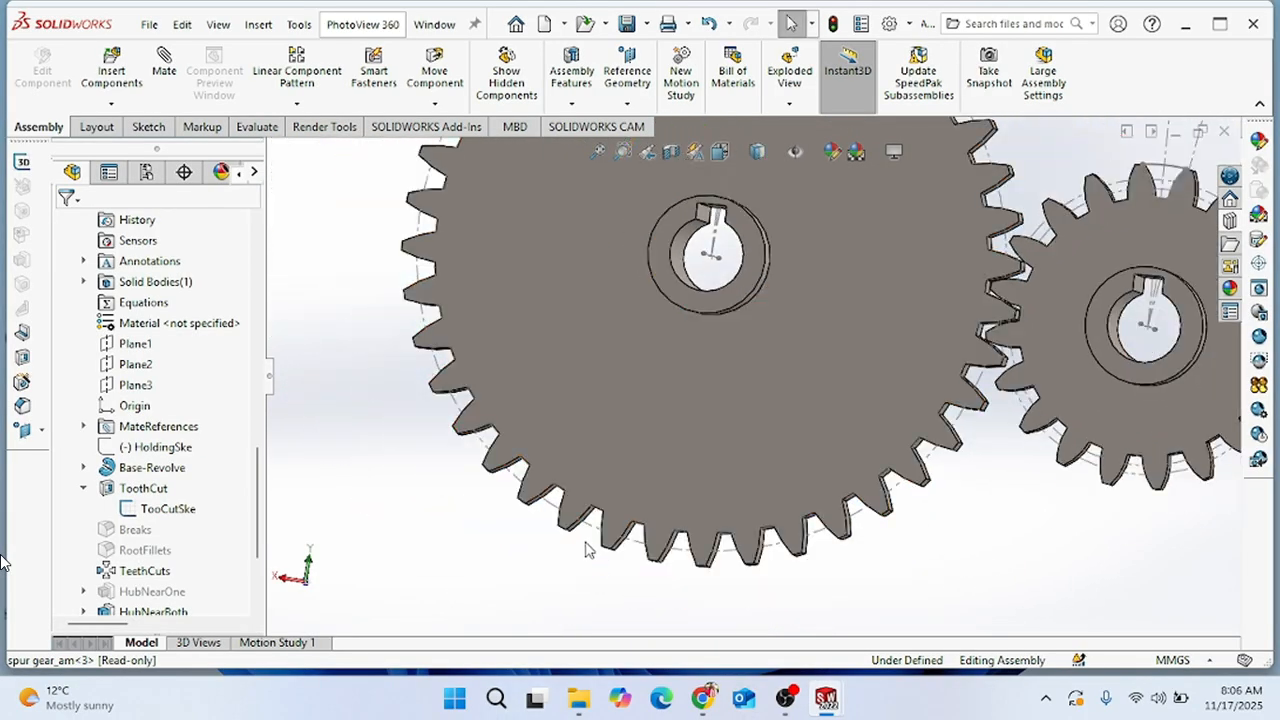
pyautogui.scroll(3, 587, 546)
pyautogui.scroll(2, 684, 332)
pyautogui.scroll(-4, 907, 262)
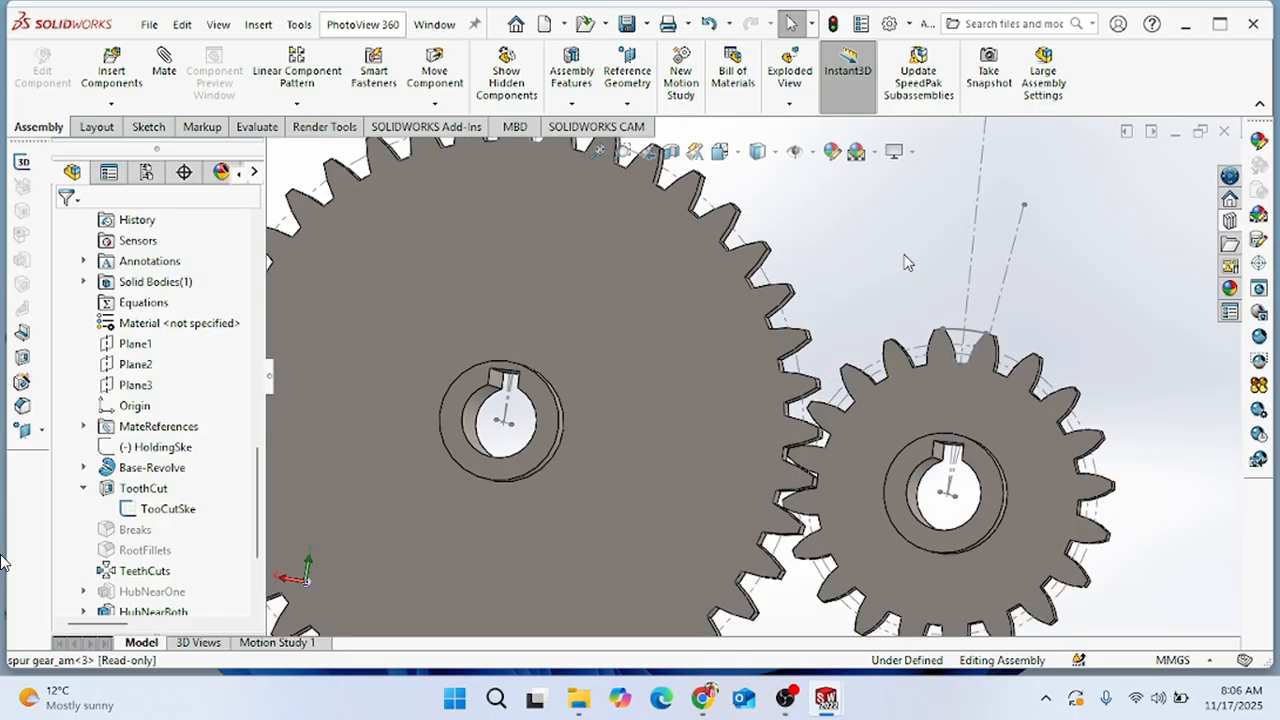
pyautogui.scroll(-3, 860, 304)
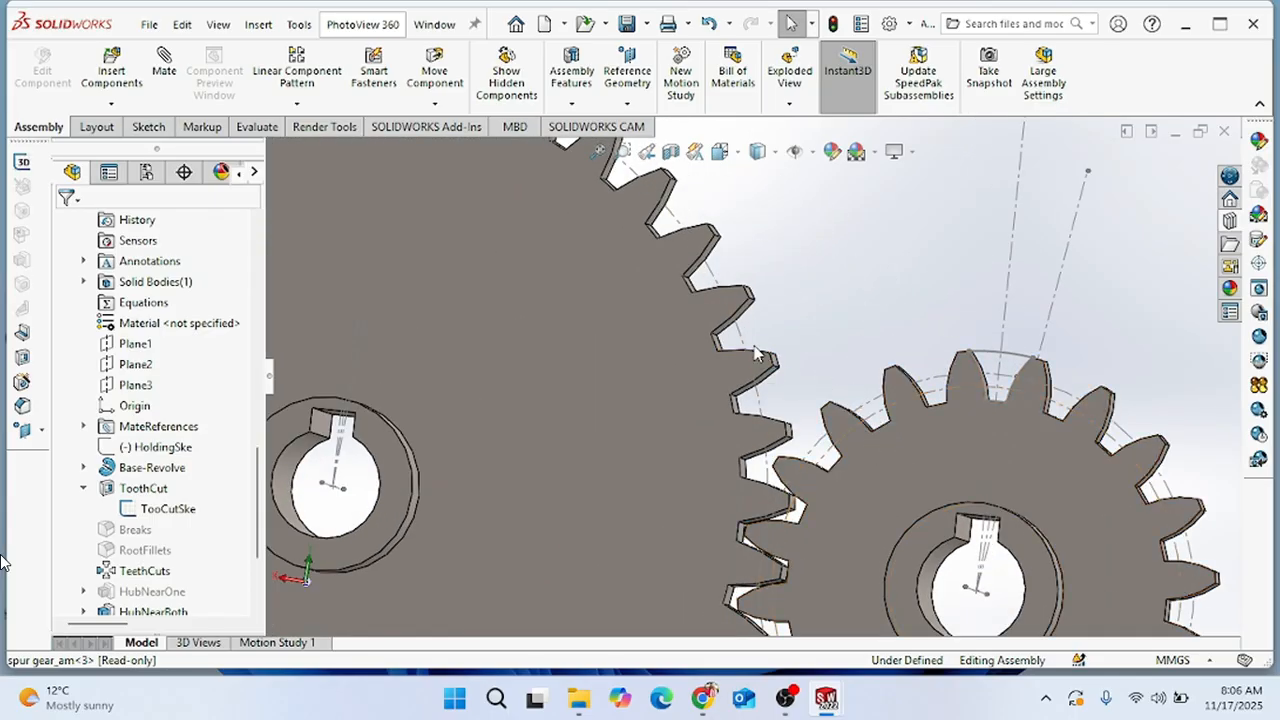
pyautogui.scroll(5, 750, 350)
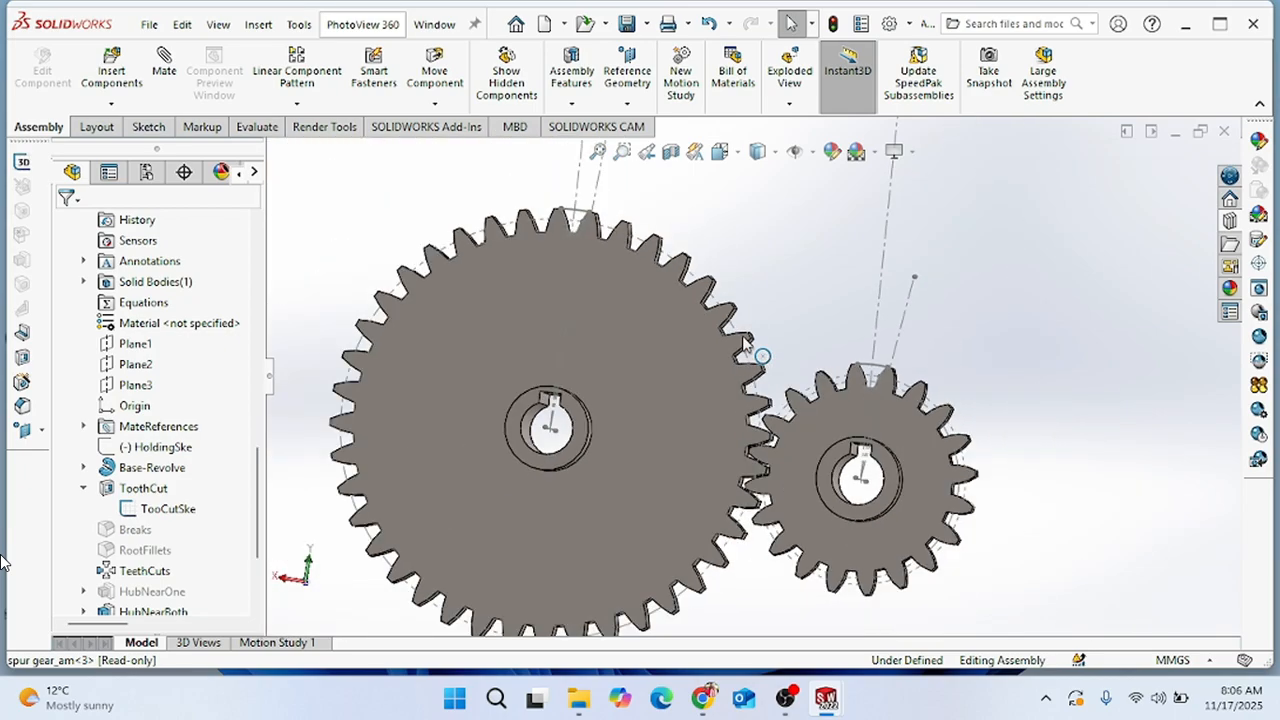
pyautogui.scroll(-3, 708, 316)
pyautogui.scroll(-2, 593, 263)
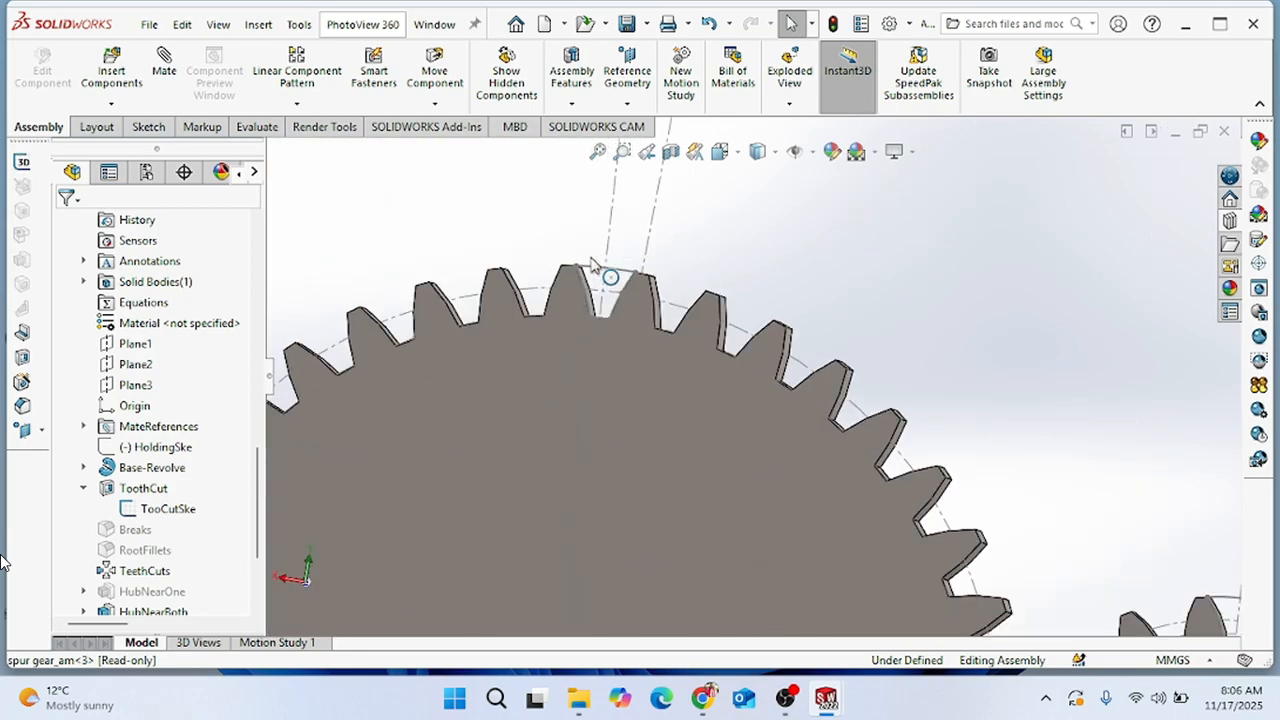
pyautogui.scroll(5, 600, 277)
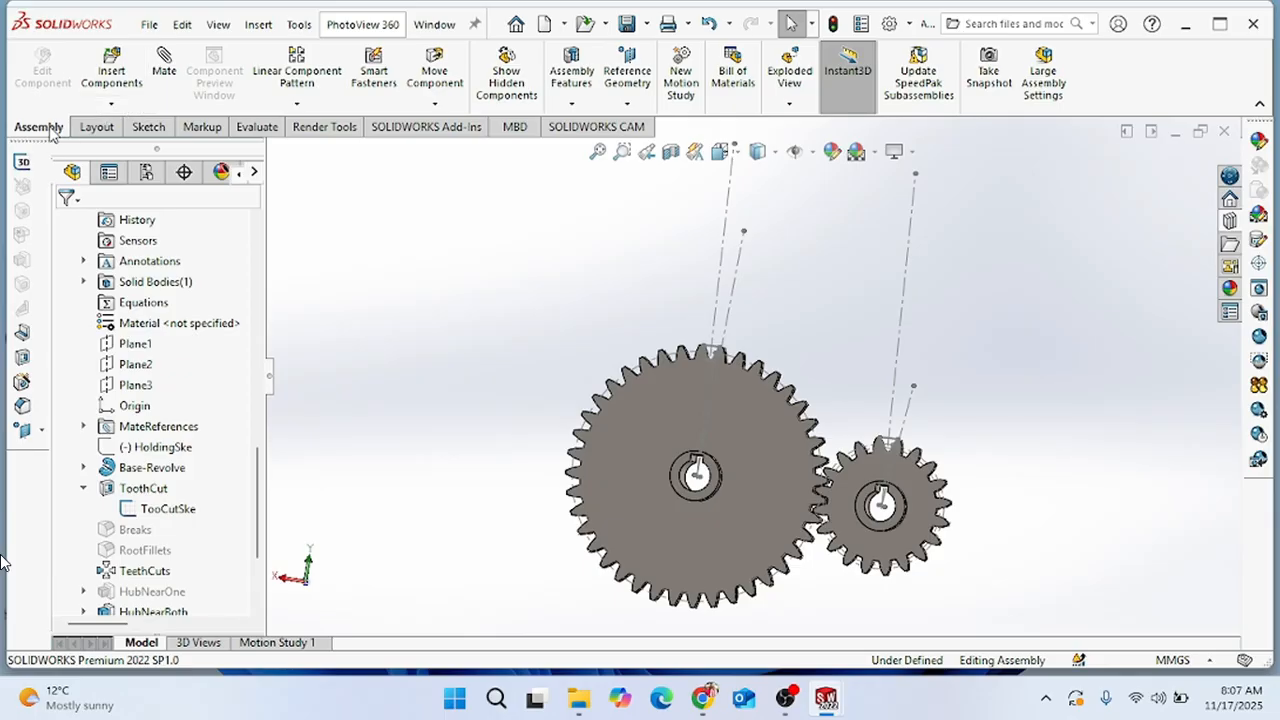
# Add a mechanical gear mate between the 40-tooth and 20-tooth gears' pitch circles, using the 80 and 40 diameters as the ratio.
pyautogui.click(164, 64)
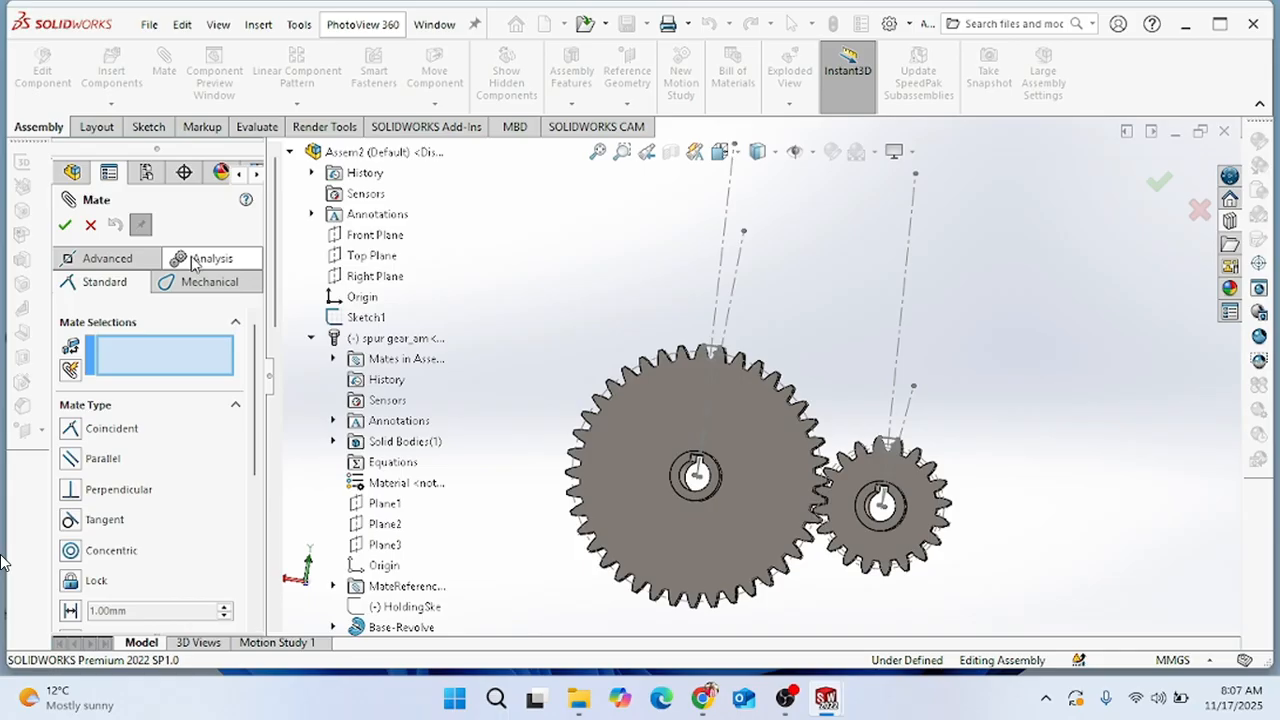
pyautogui.click(190, 279)
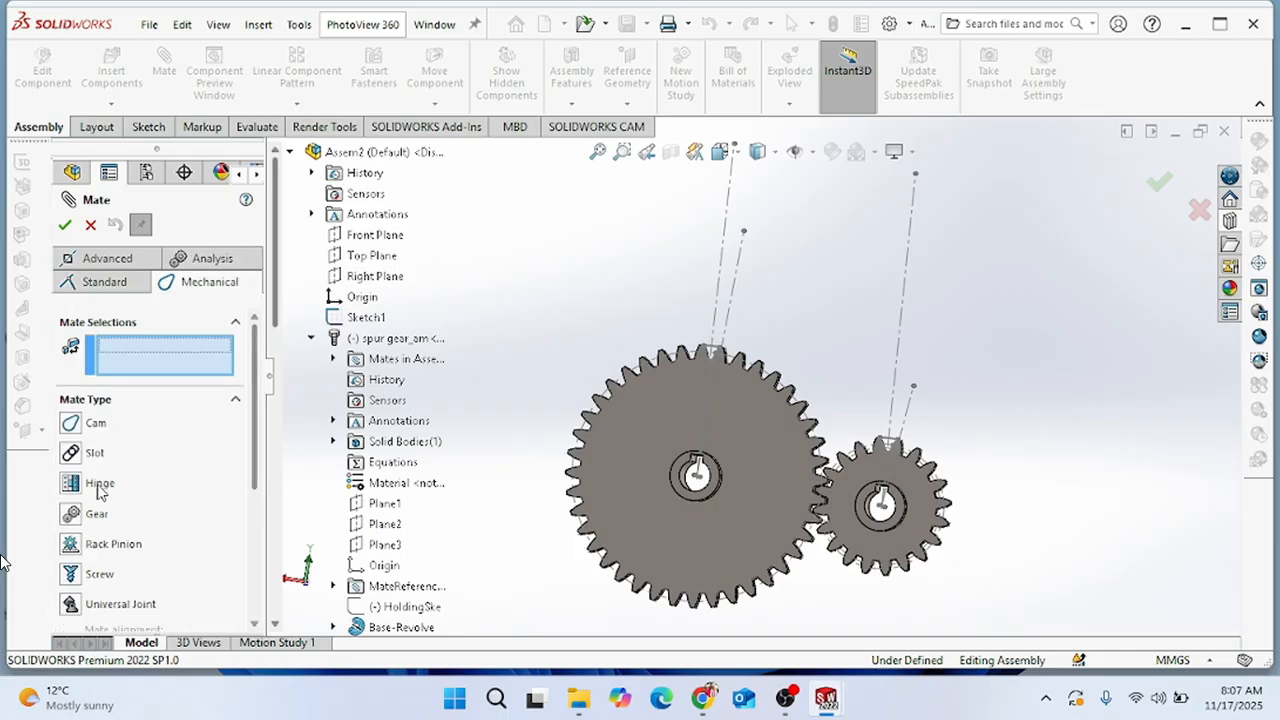
pyautogui.click(70, 516)
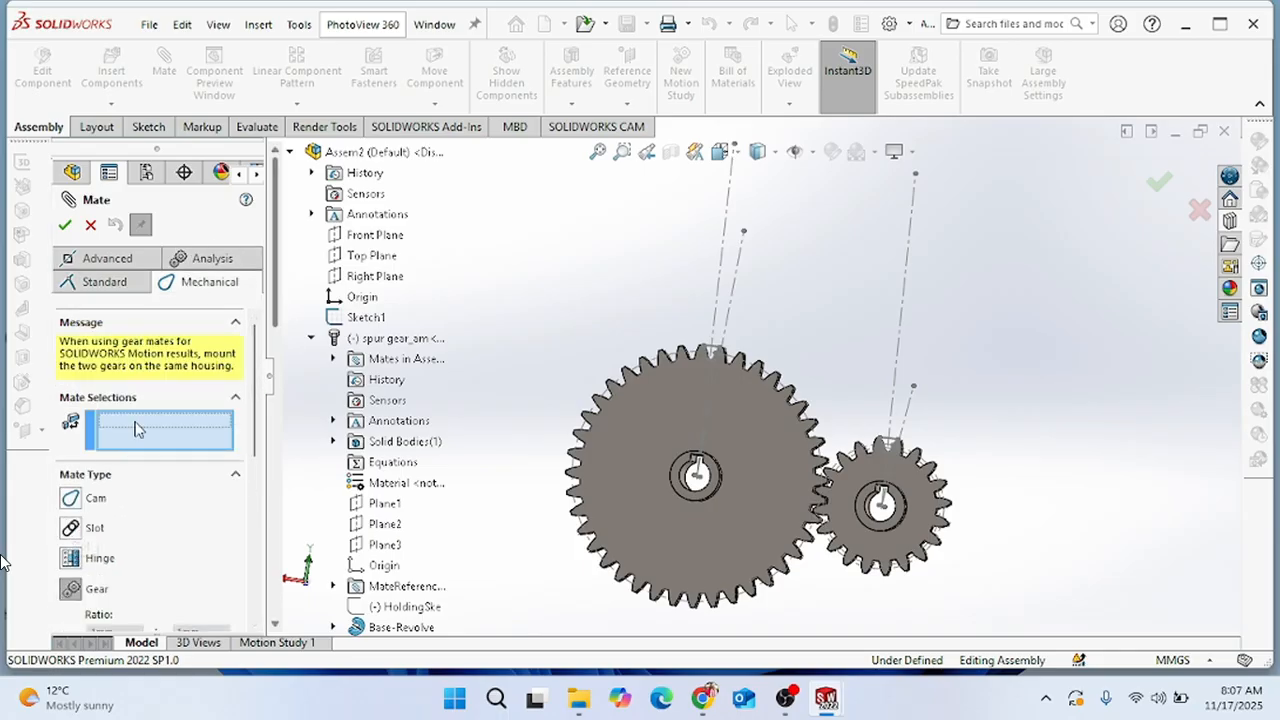
pyautogui.scroll(-5, 700, 340)
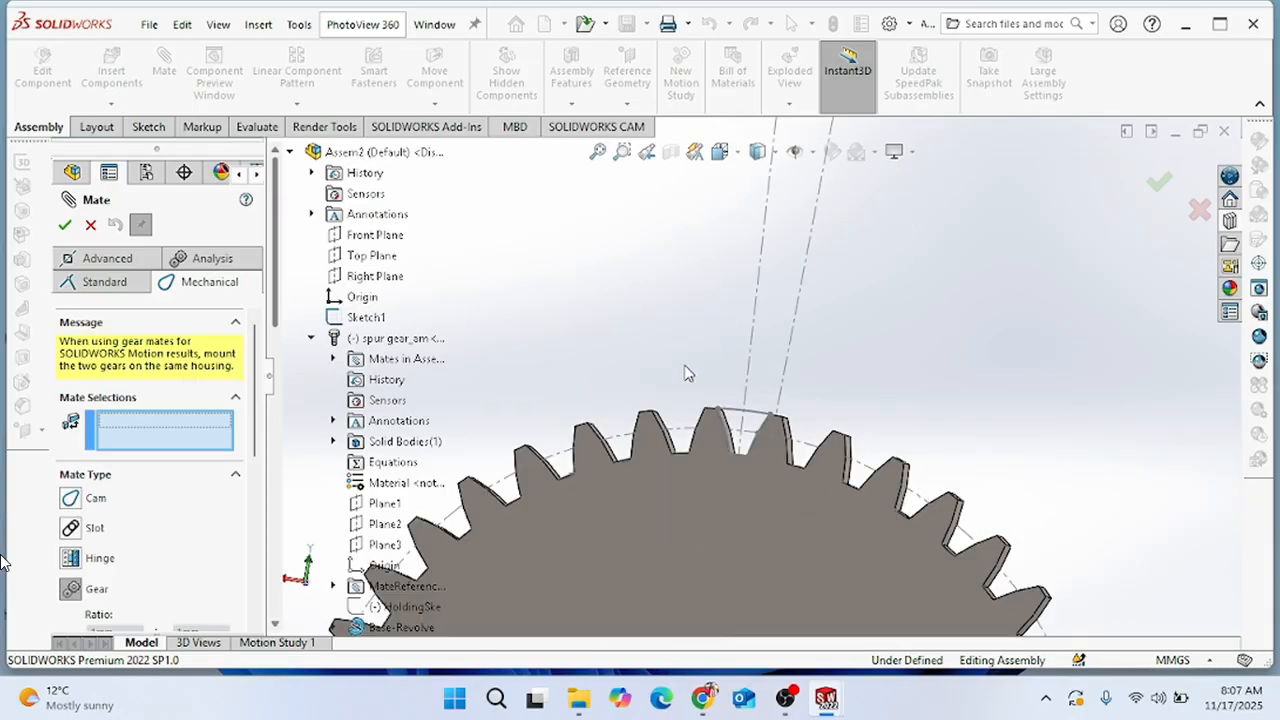
pyautogui.click(622, 440)
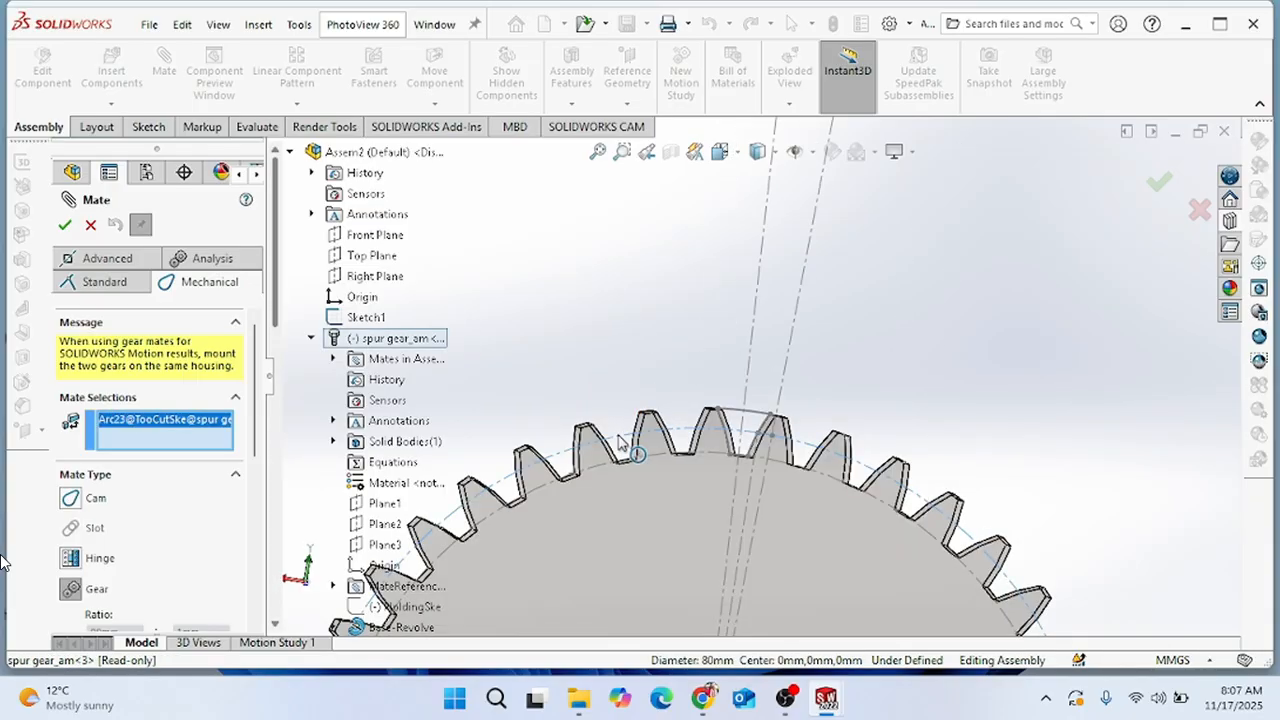
pyautogui.scroll(5, 1010, 490)
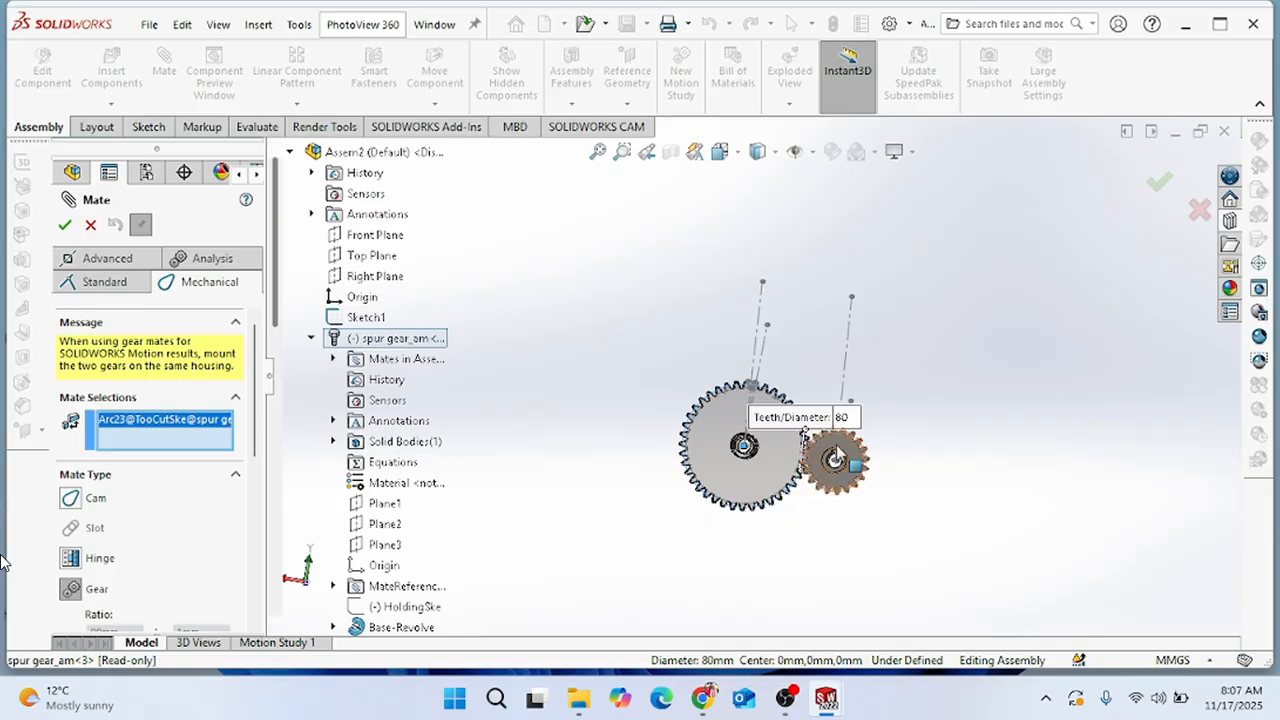
pyautogui.scroll(-5, 846, 440)
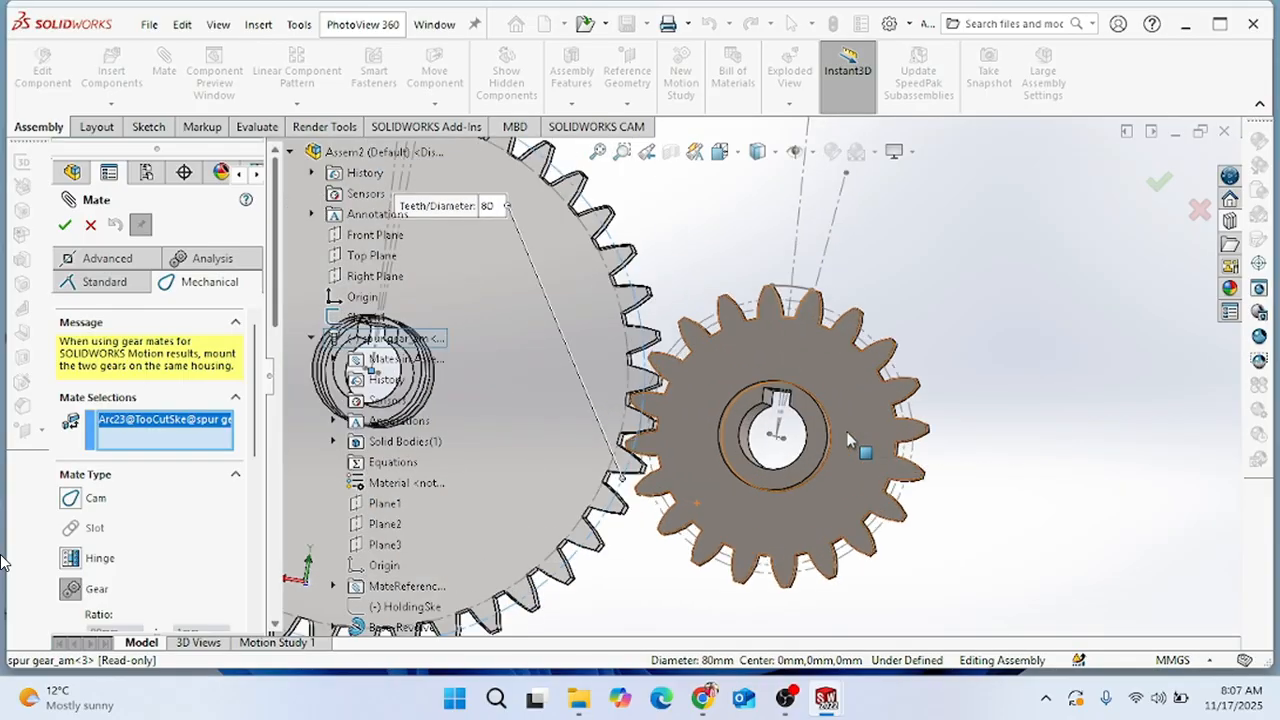
pyautogui.click(874, 335)
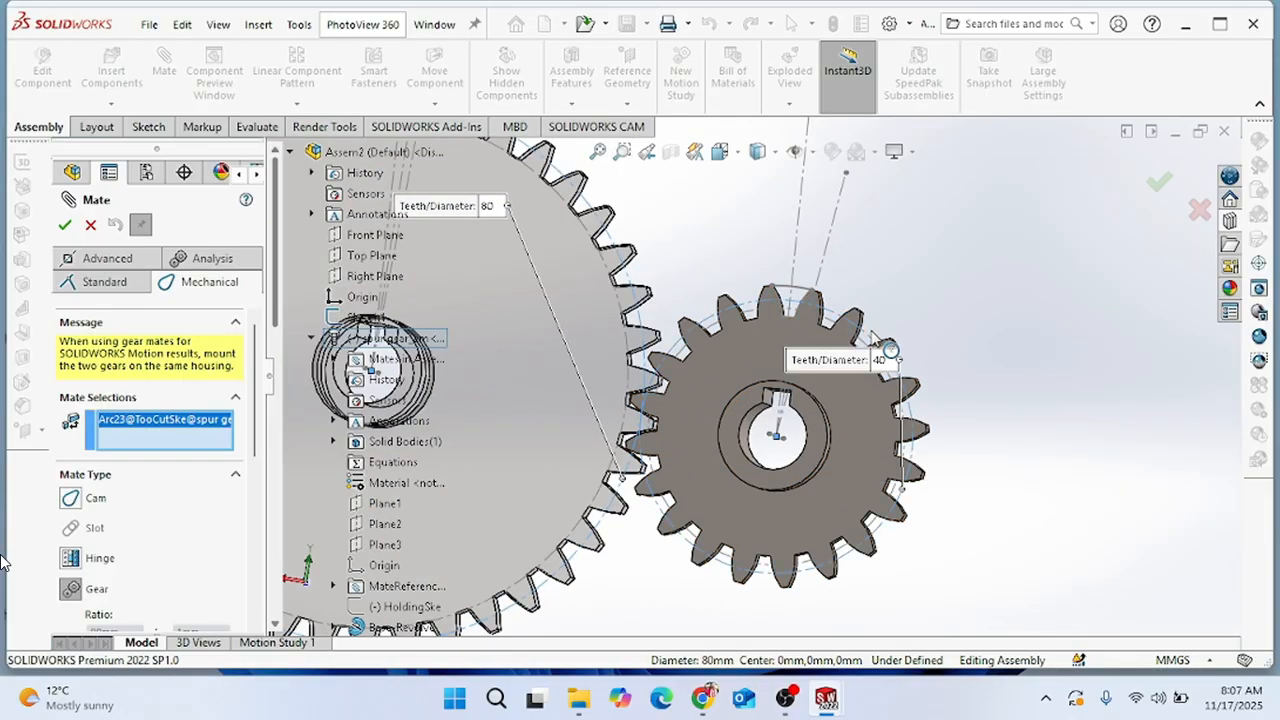
pyautogui.click(64, 225)
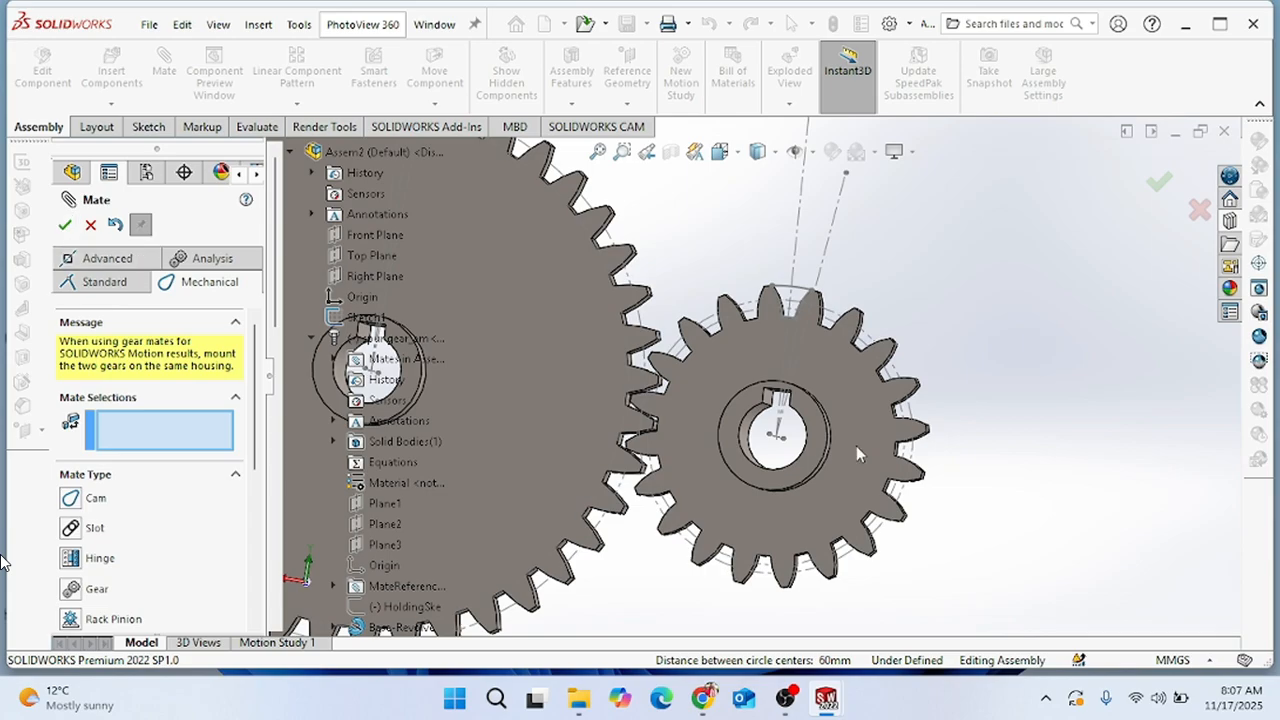
# Finish the Mate command and hide all sketches in the assembly view.
pyautogui.scroll(5, 731, 347)
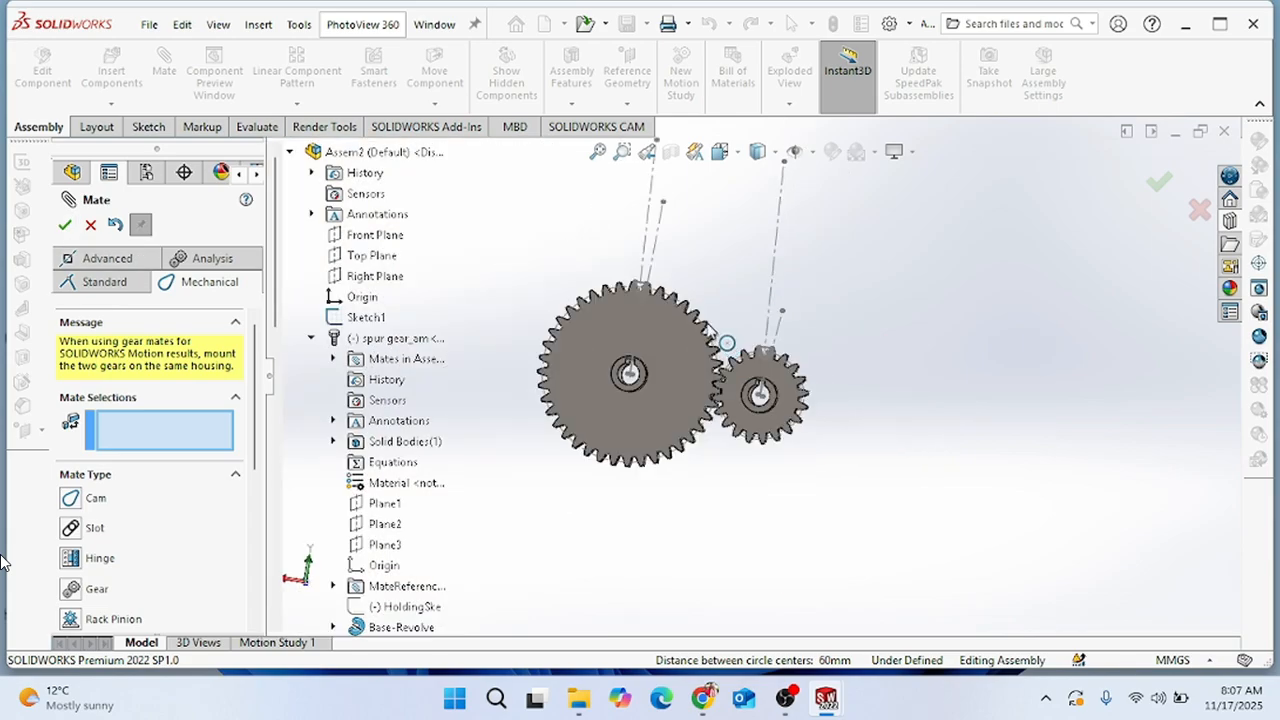
pyautogui.click(70, 220)
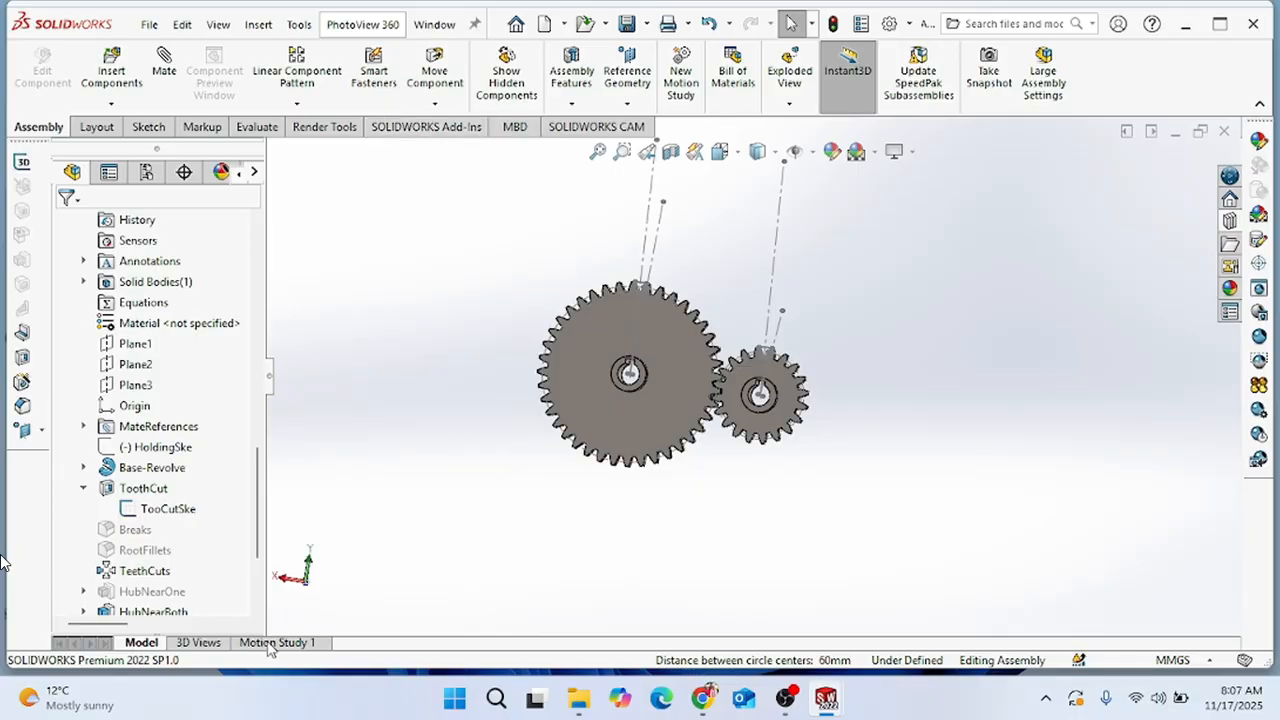
pyautogui.click(812, 154)
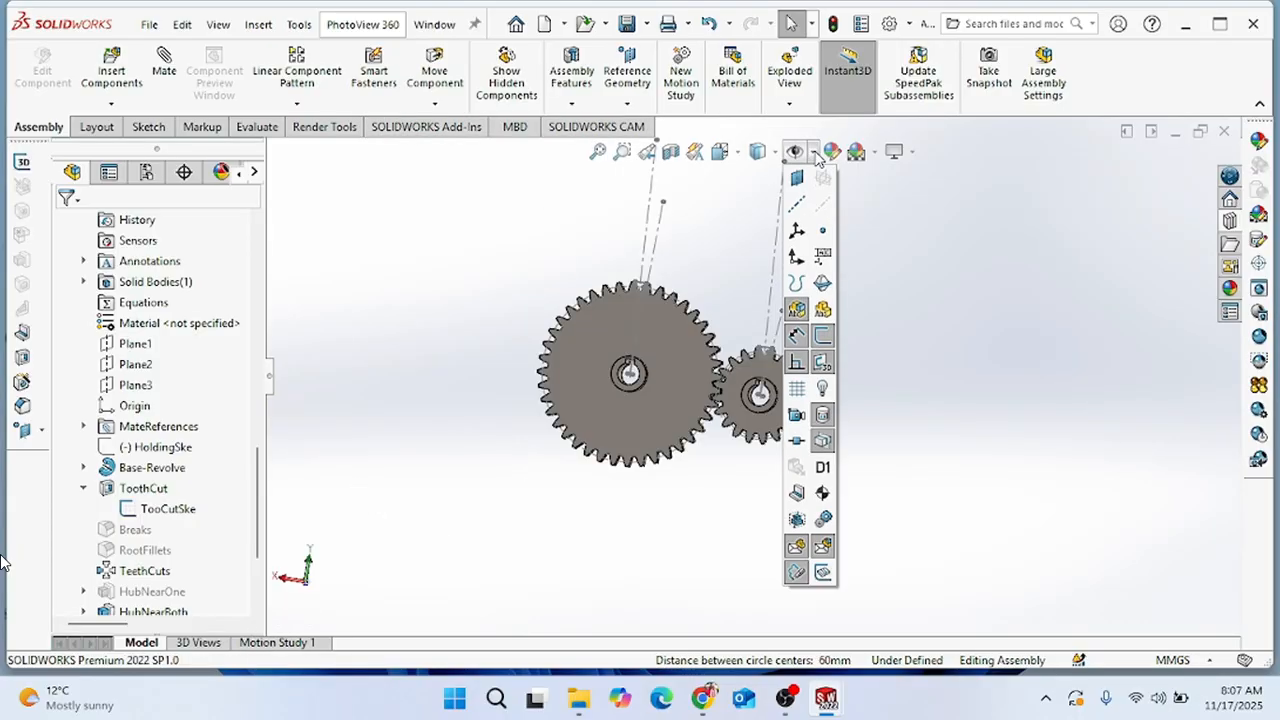
pyautogui.click(823, 337)
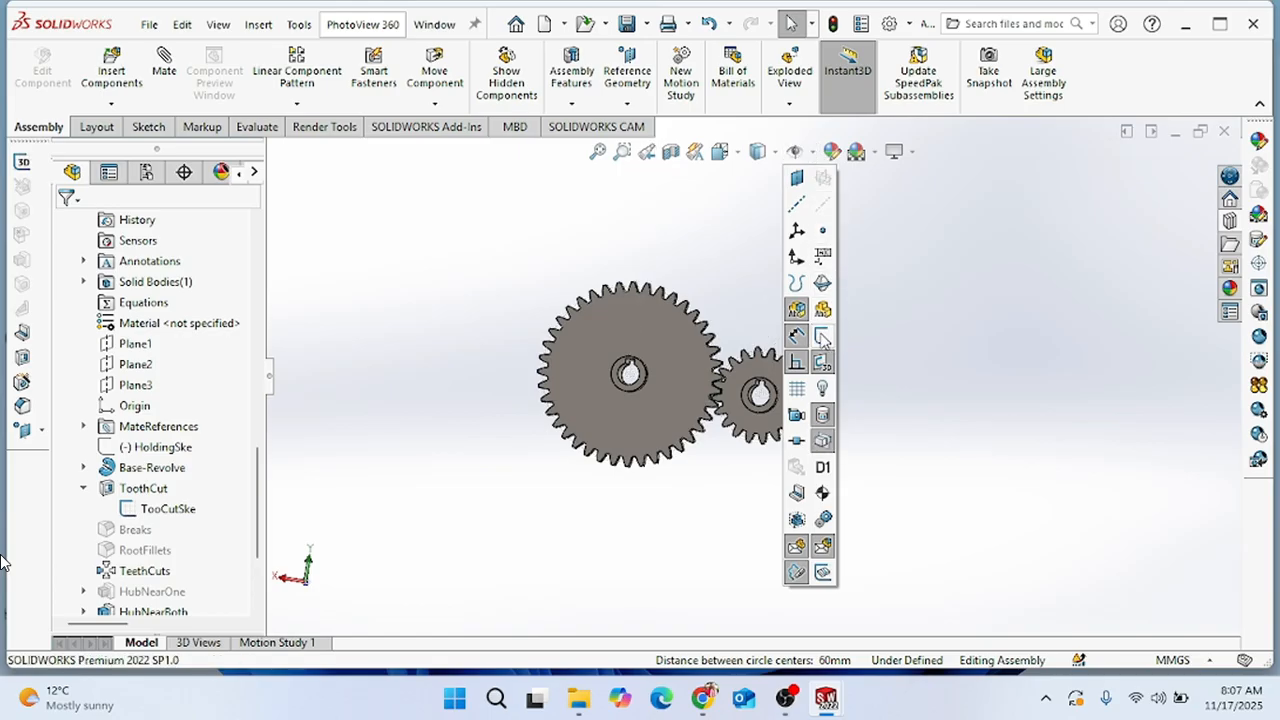
# Open Motion Study 1 and extend the animation's duration to 16 seconds.
pyautogui.click(299, 645)
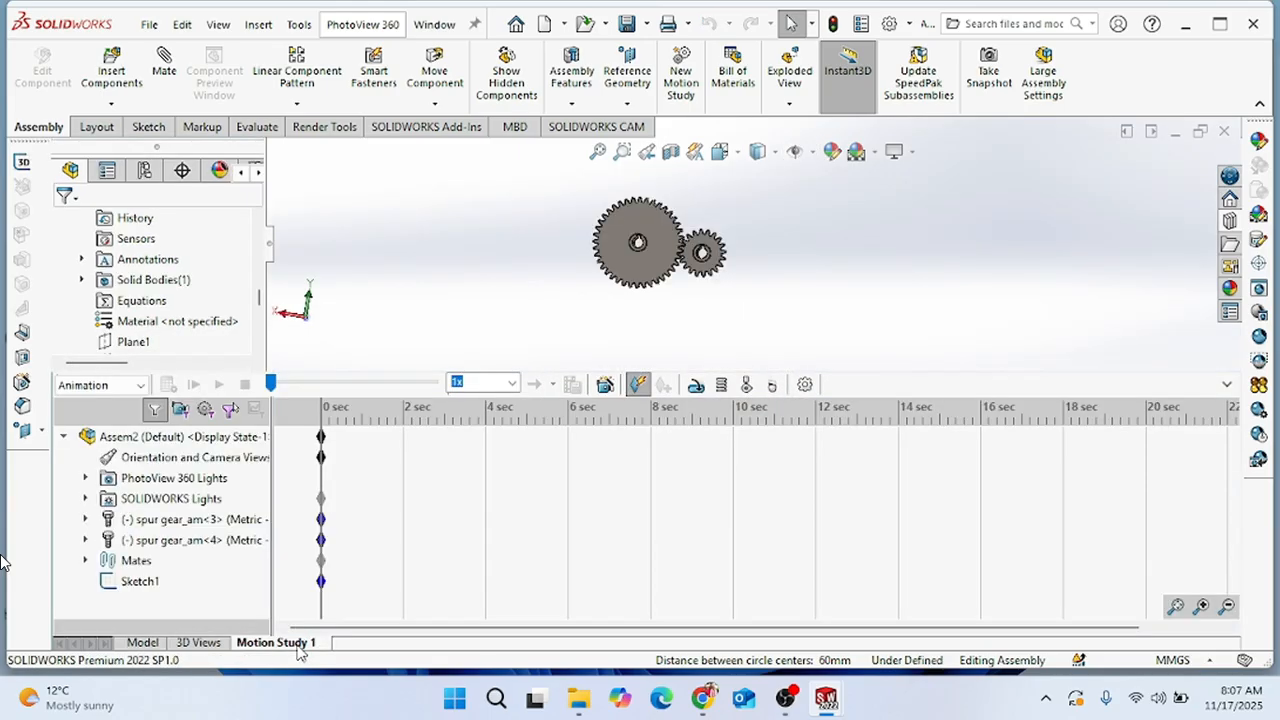
pyautogui.moveTo(325, 445); pyautogui.dragTo(982, 436)
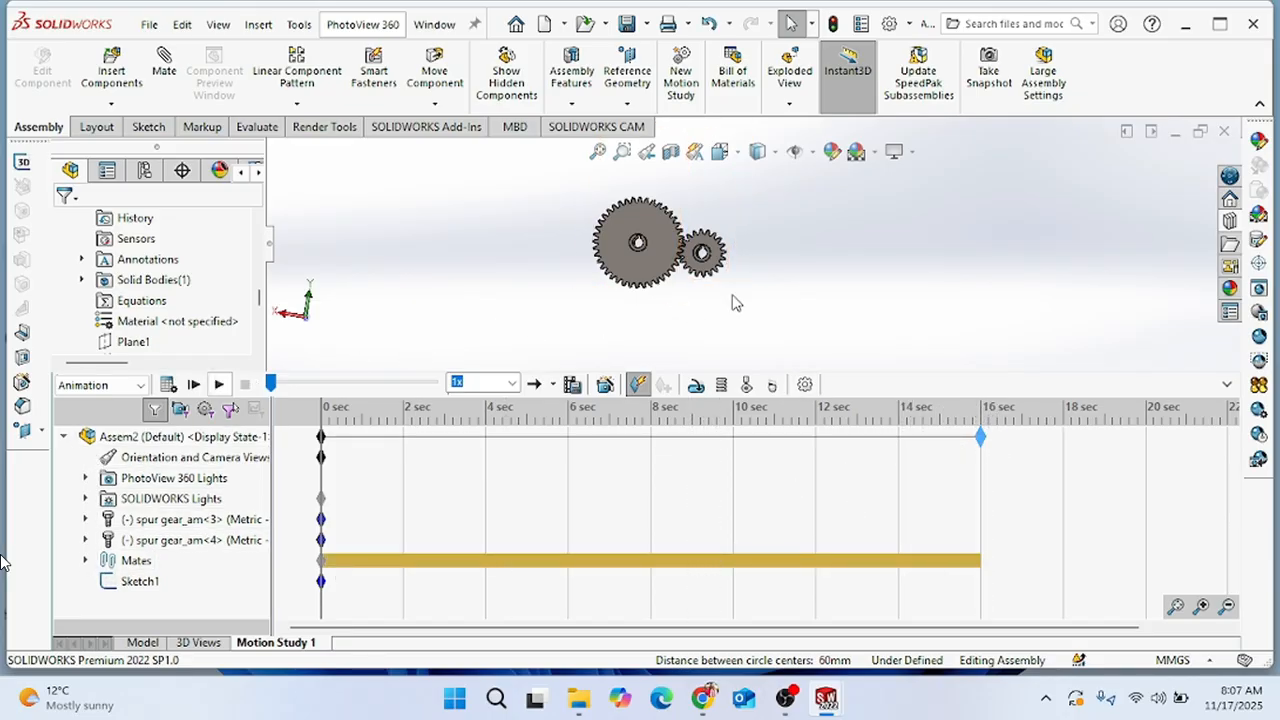
# Raise the Basic Motion 3D contact resolution to its highest setting in the motion study properties.
pyautogui.scroll(-2, 686, 193)
pyautogui.scroll(-2, 686, 195)
pyautogui.scroll(1, 686, 230)
pyautogui.moveTo(670, 229); pyautogui.dragTo(700, 286, button='middle')
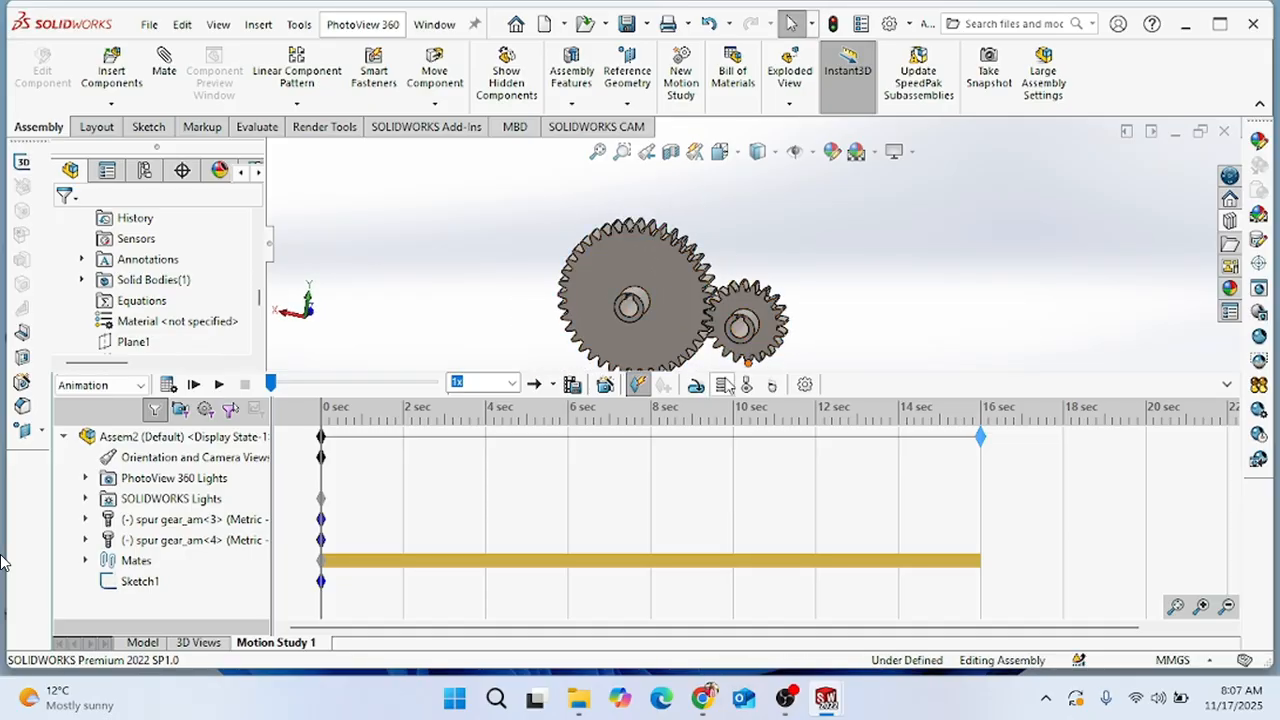
pyautogui.click(805, 385)
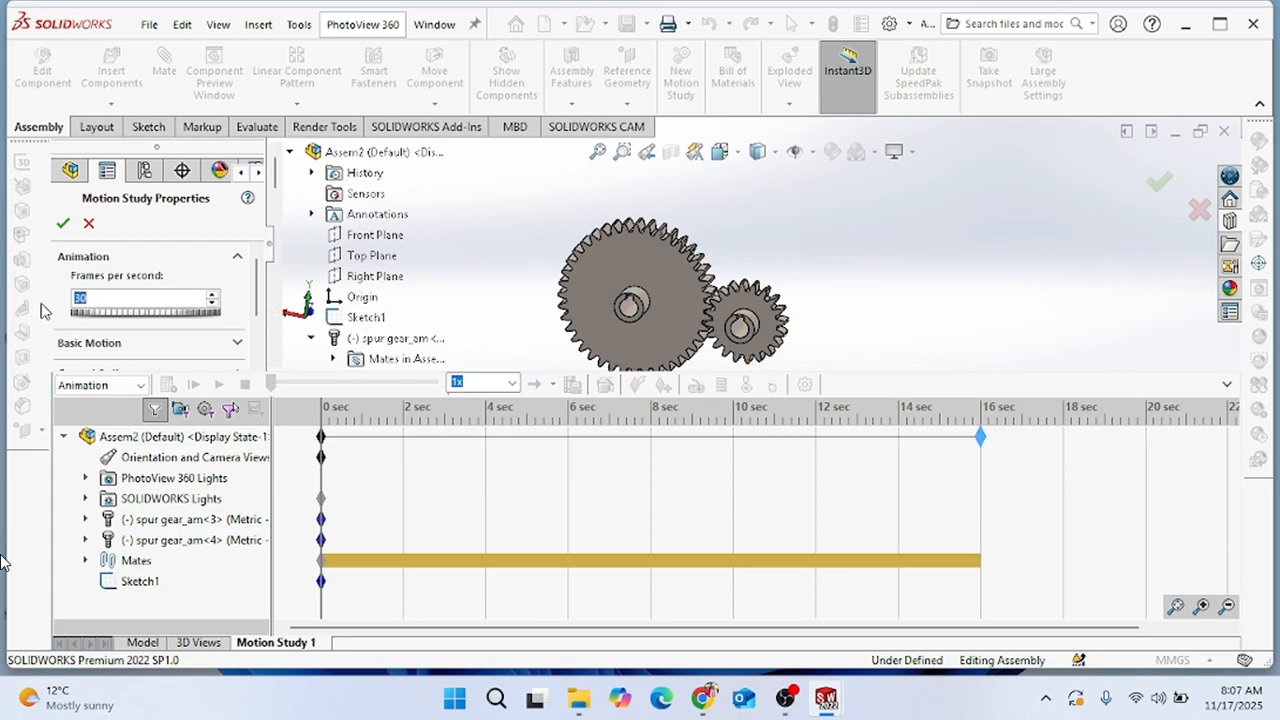
pyautogui.scroll(-3, 250, 300)
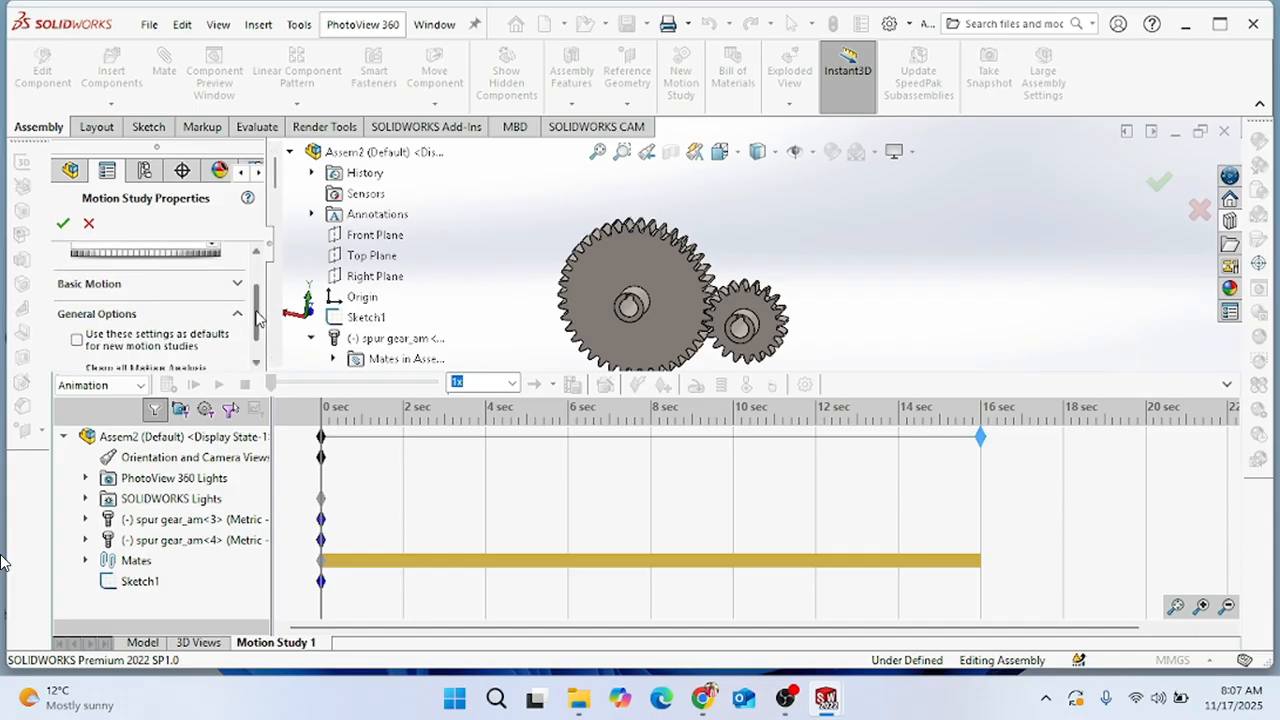
pyautogui.click(238, 276)
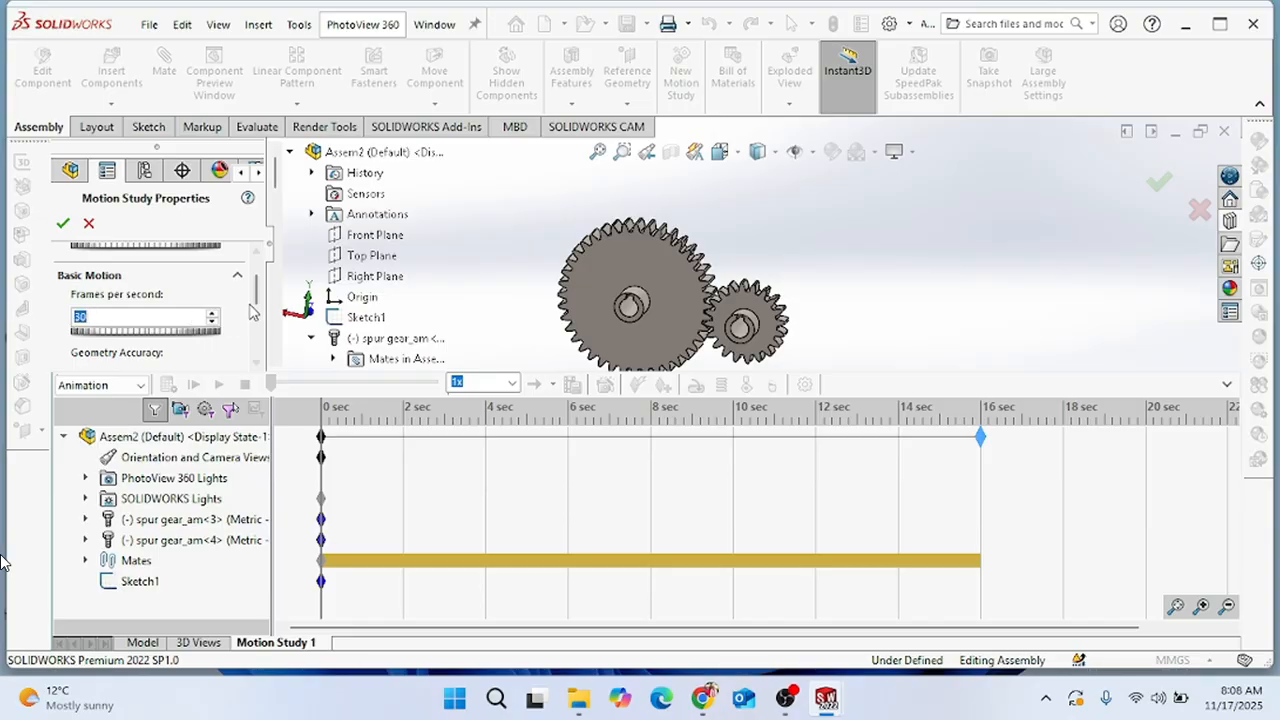
pyautogui.moveTo(255, 297); pyautogui.dragTo(255, 316)
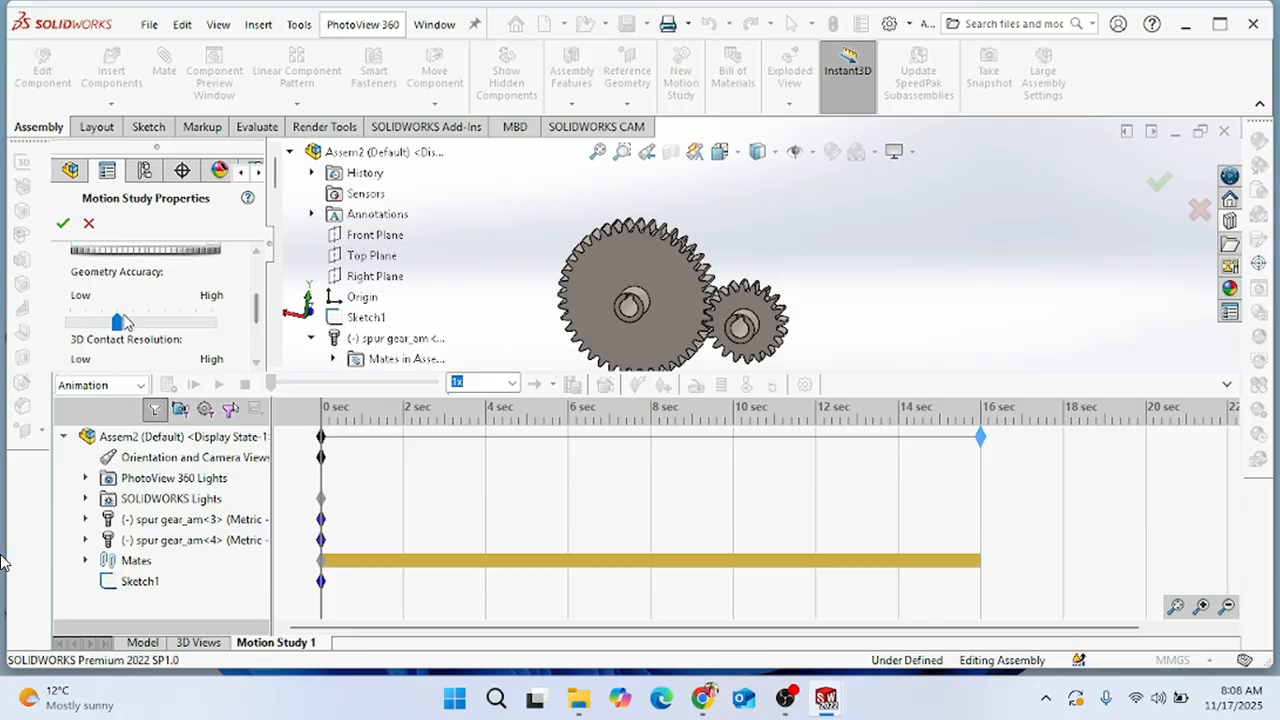
pyautogui.moveTo(257, 310); pyautogui.dragTo(260, 325)
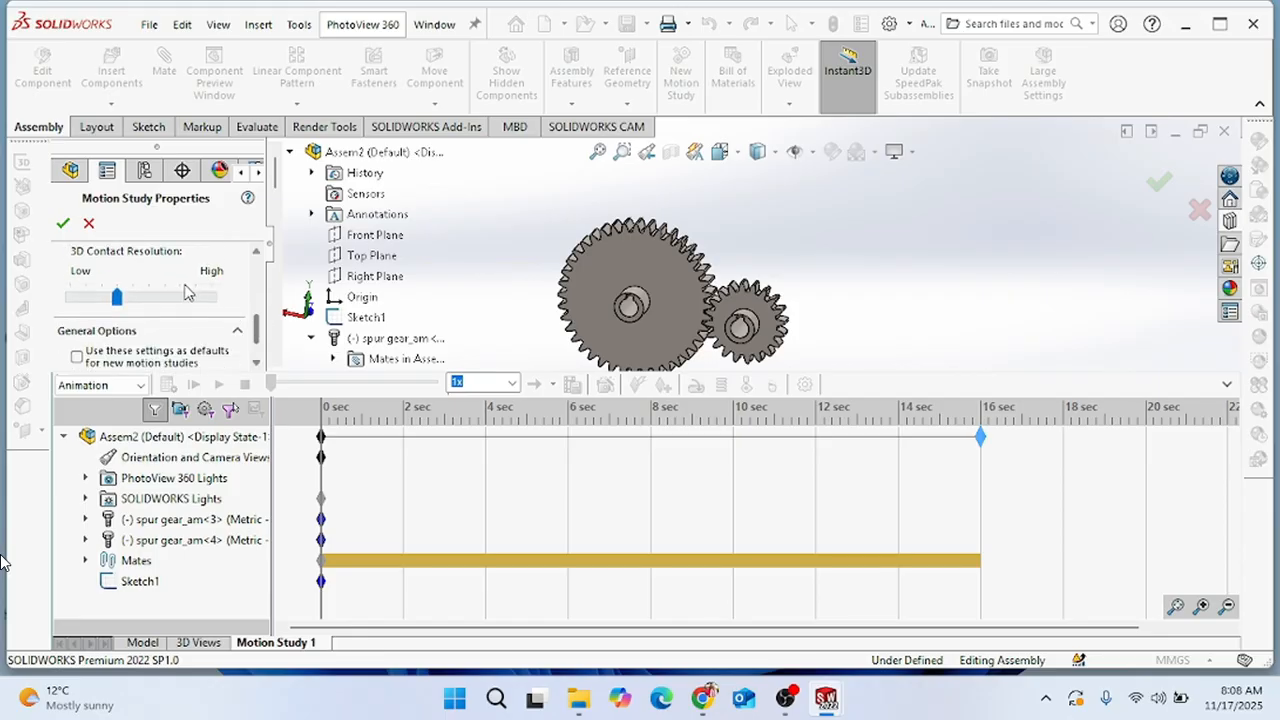
pyautogui.moveTo(120, 300); pyautogui.dragTo(214, 298)
pyautogui.click(63, 219)
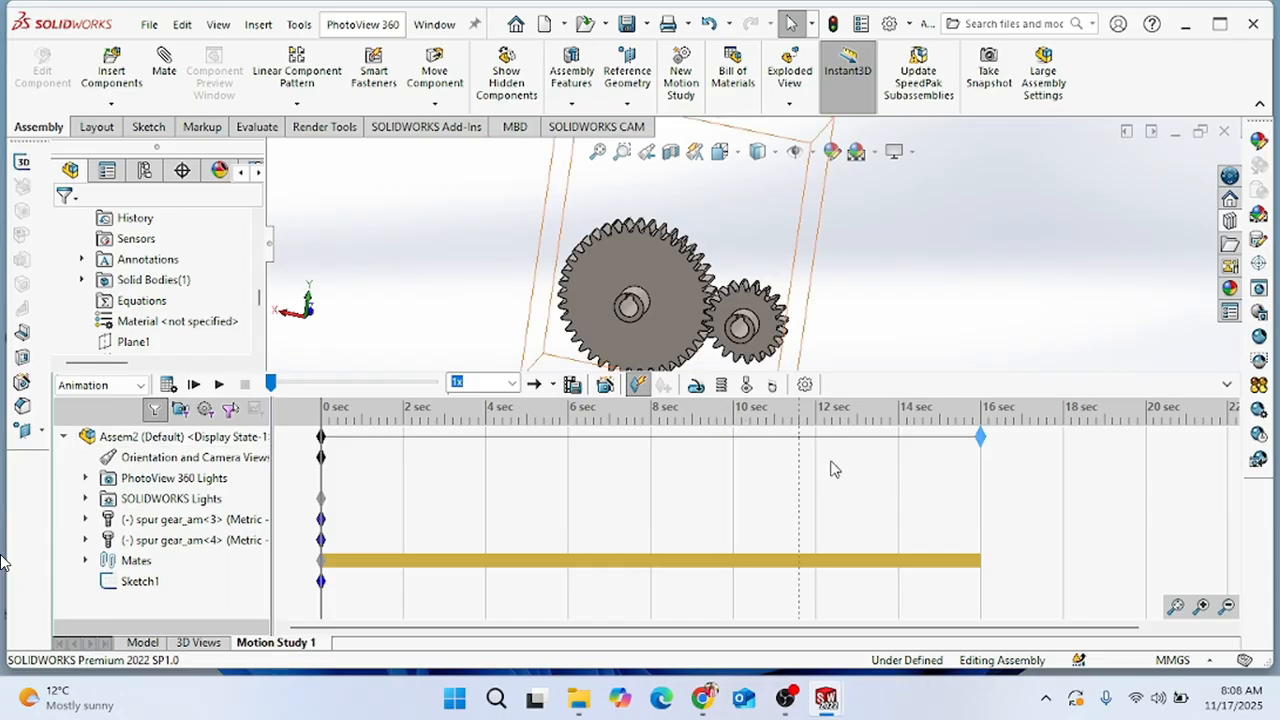
# Add a rotary motor on the 20-tooth gear's cylindrical hub face, running at a constant speed of 100 RPM.
pyautogui.click(696, 386)
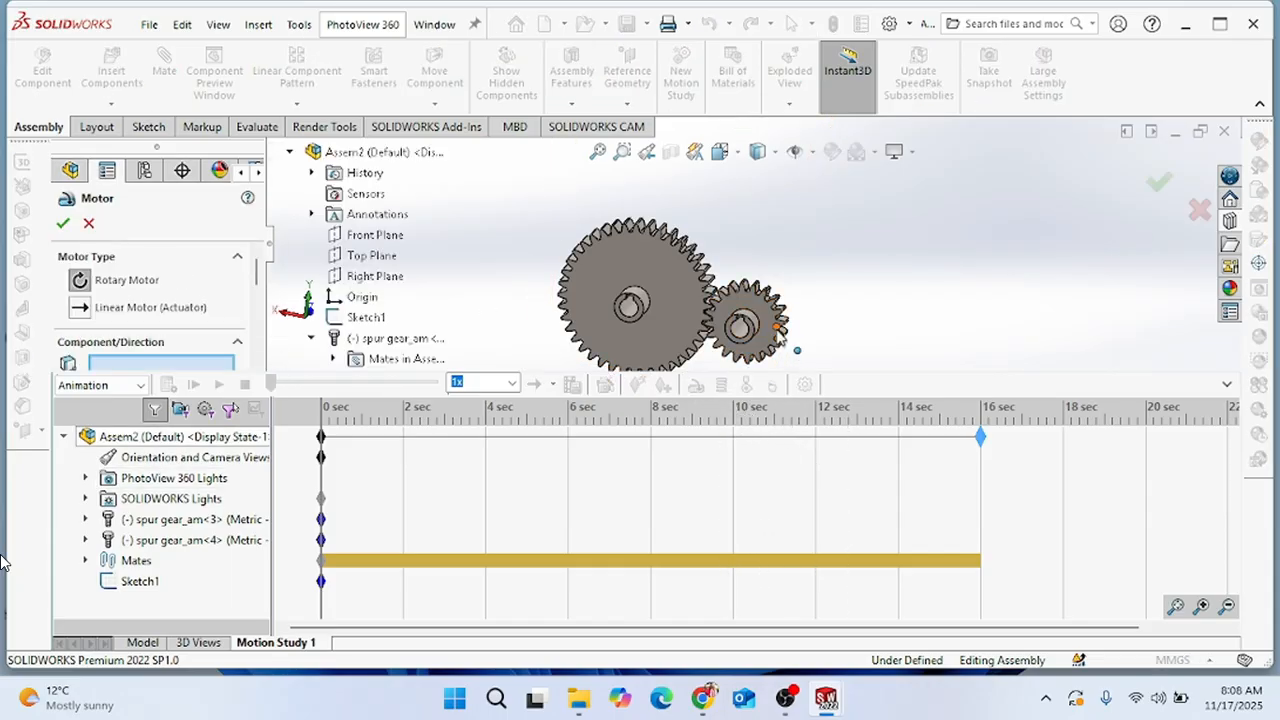
pyautogui.scroll(-3, 743, 308)
pyautogui.click(697, 300)
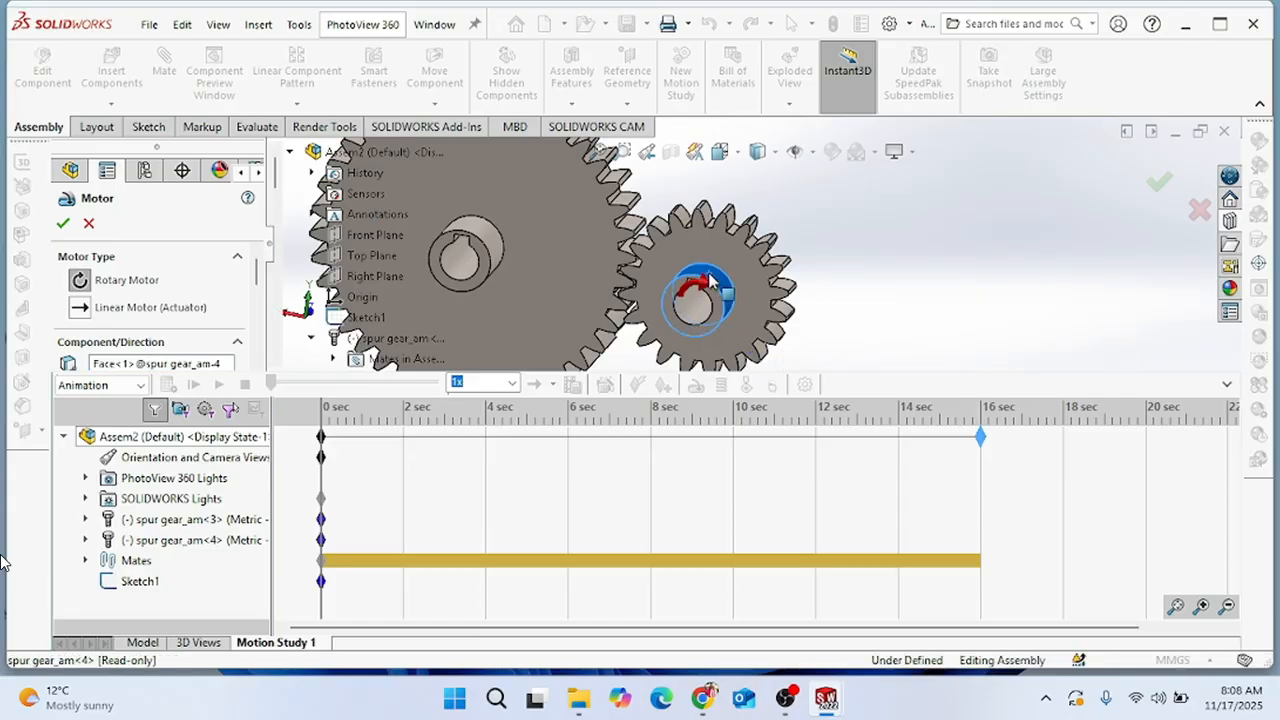
pyautogui.scroll(1, 697, 305)
pyautogui.scroll(3, 692, 305)
pyautogui.scroll(-5, 150, 300)
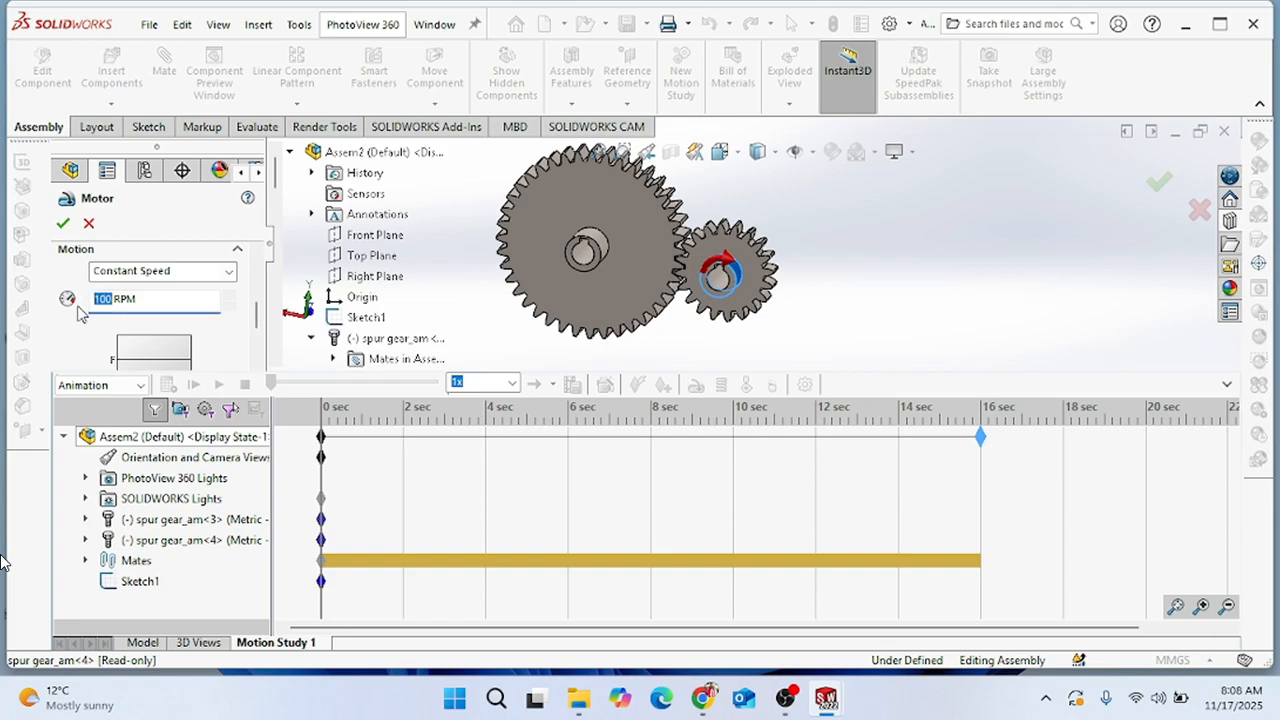
pyautogui.click(63, 222)
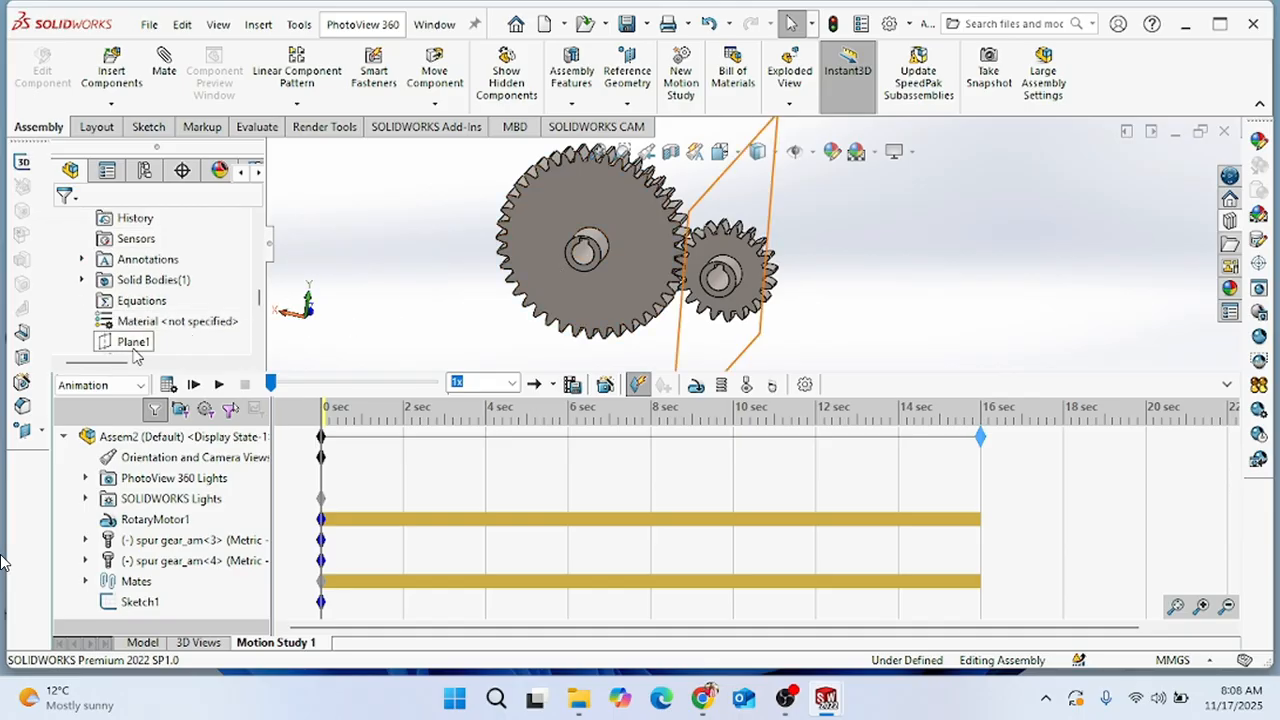
# Calculate the motion study, play the animation and inspect the meshing teeth of the rotating gears up close.
pyautogui.click(167, 386)
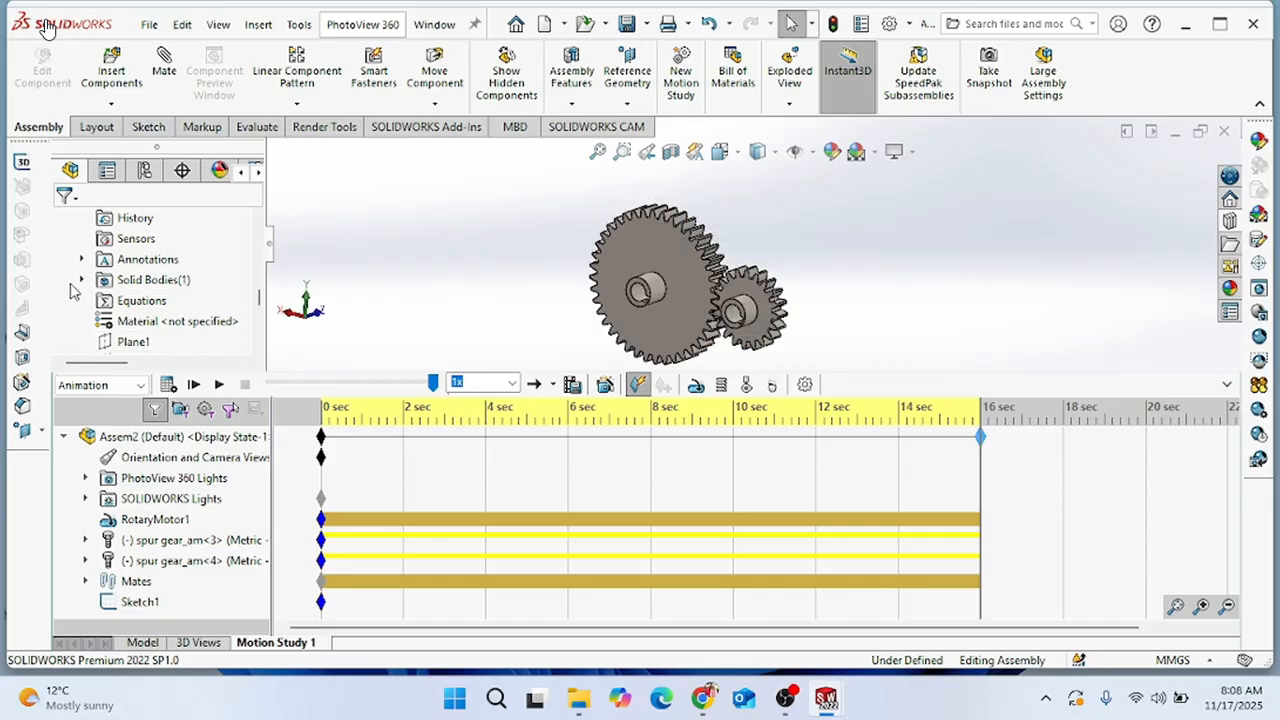
pyautogui.click(217, 385)
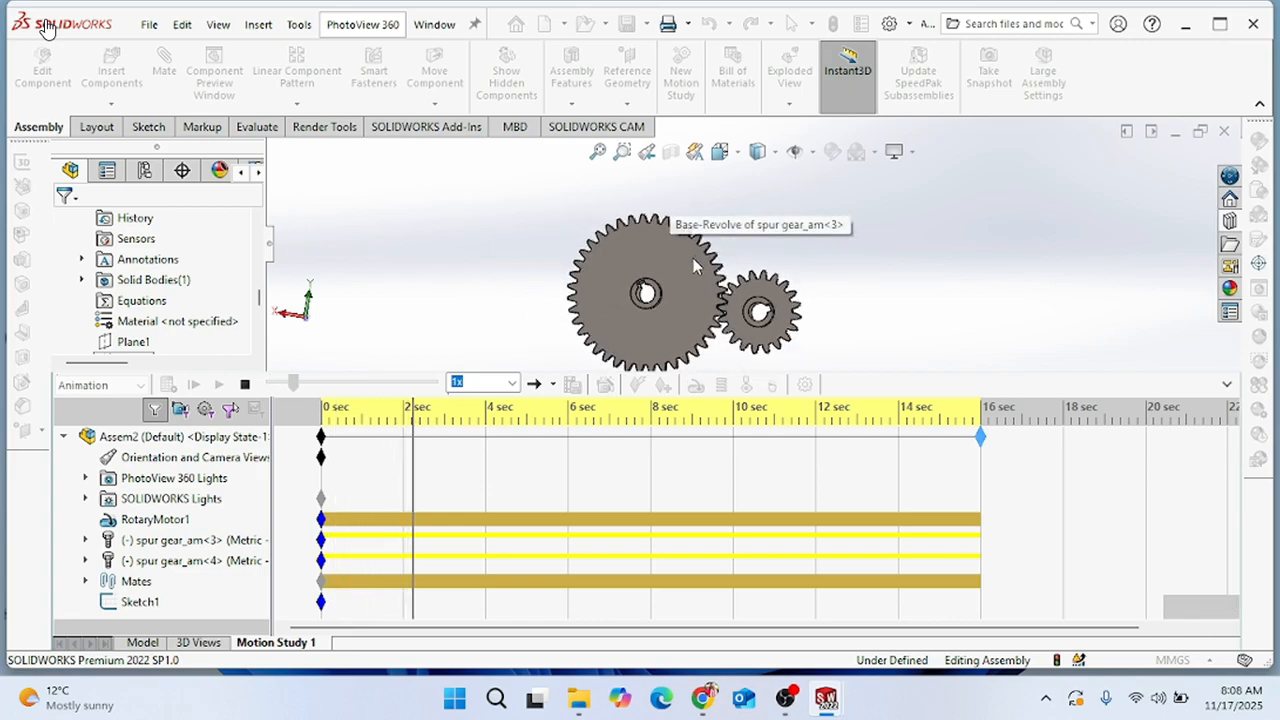
pyautogui.scroll(-5, 770, 305)
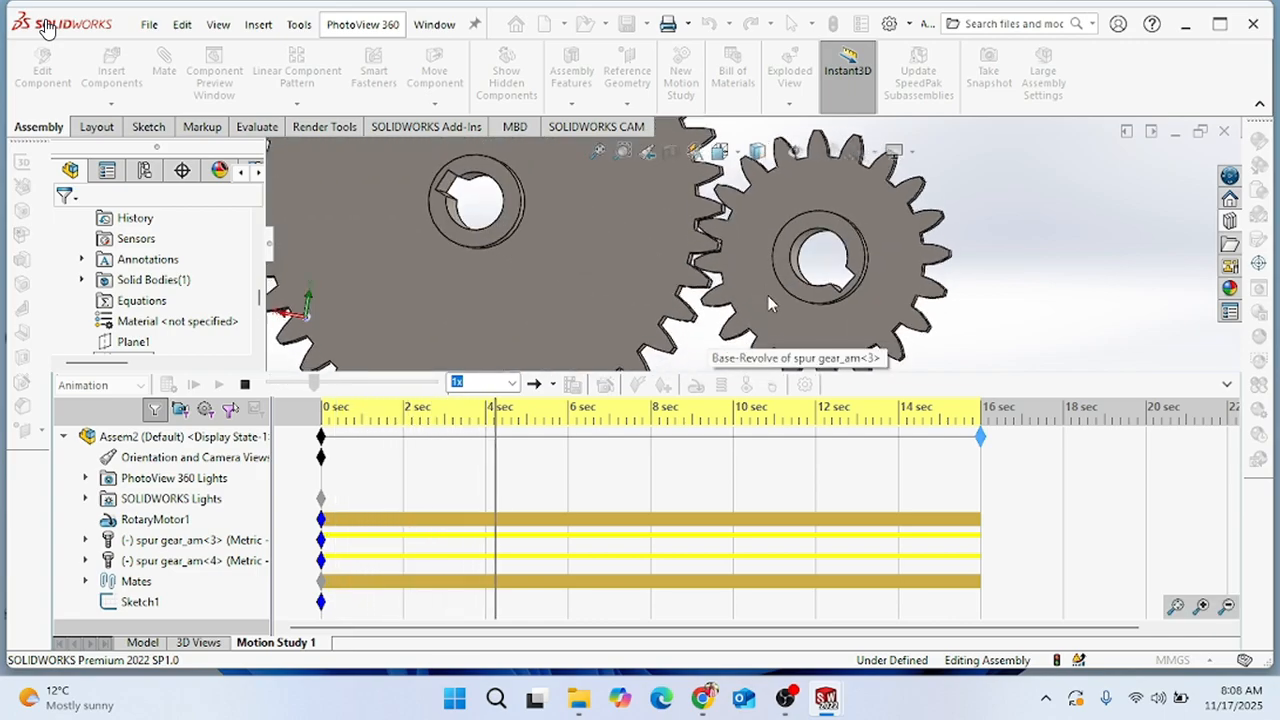